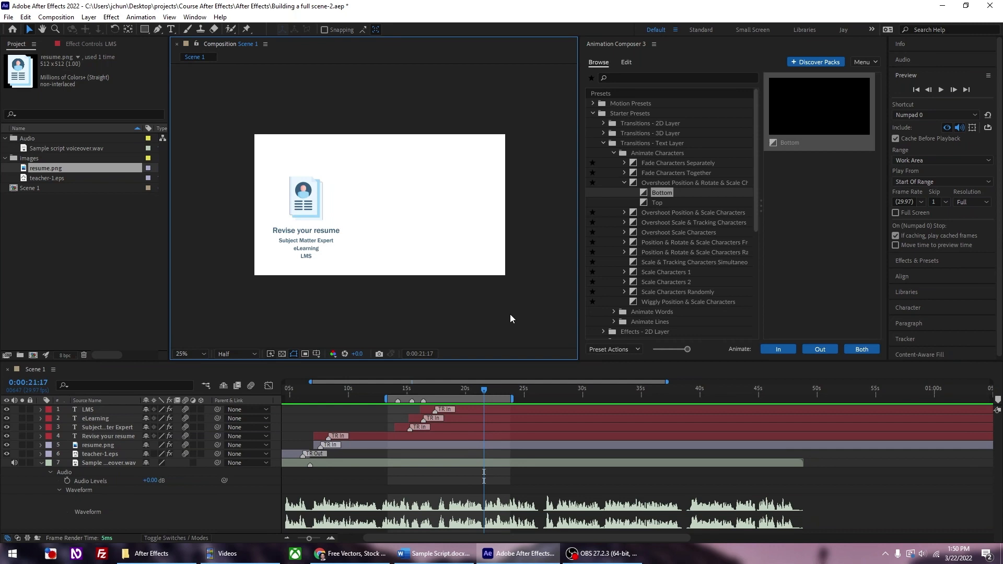
Switch to the Sample Script document in Word and read the second paragraph about learning an authoring tool
{"action": "left_click", "coordinate": [433, 554]}
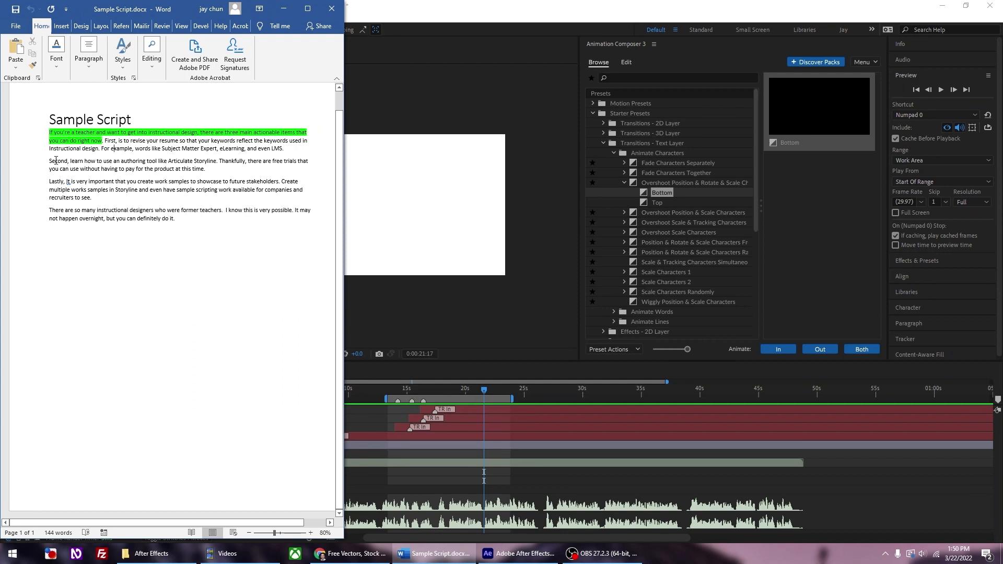
{"action": "left_click_drag", "start_coordinate": [51, 160], "coordinate": [212, 170]}
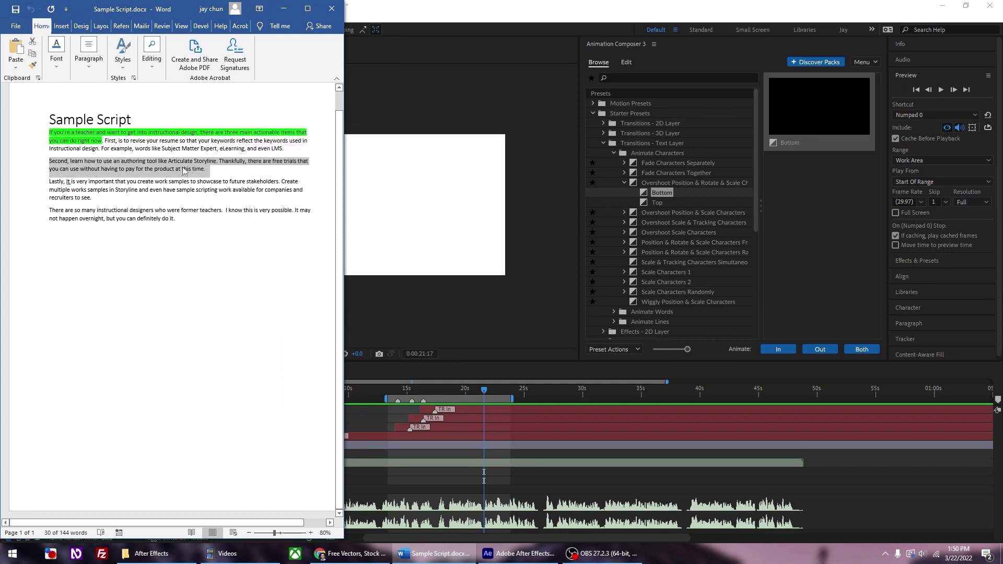
{"action": "left_click", "coordinate": [223, 177]}
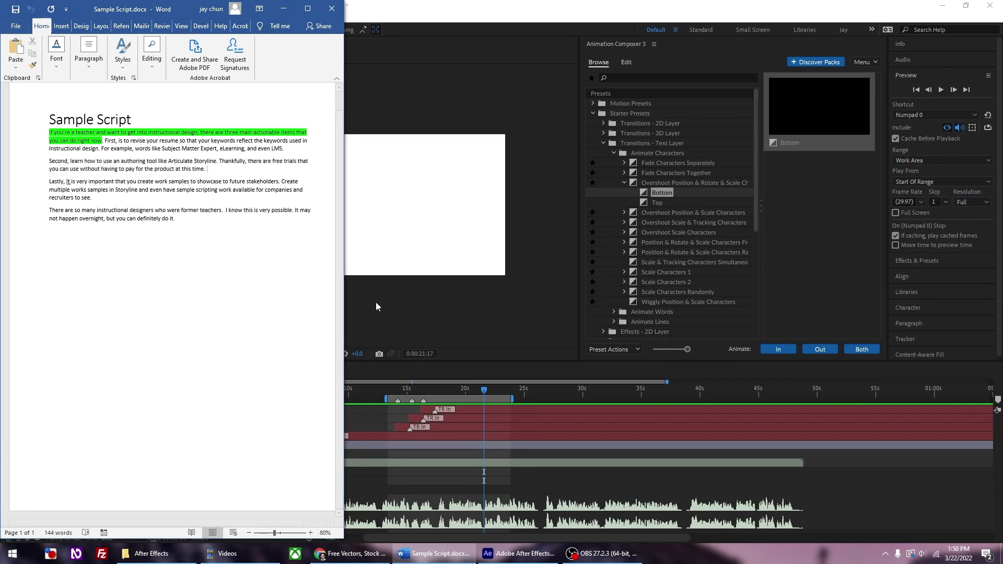
Switch to Flaticon in the browser, search for "authoring tool" icons and look through the results
{"action": "left_click", "coordinate": [351, 553]}
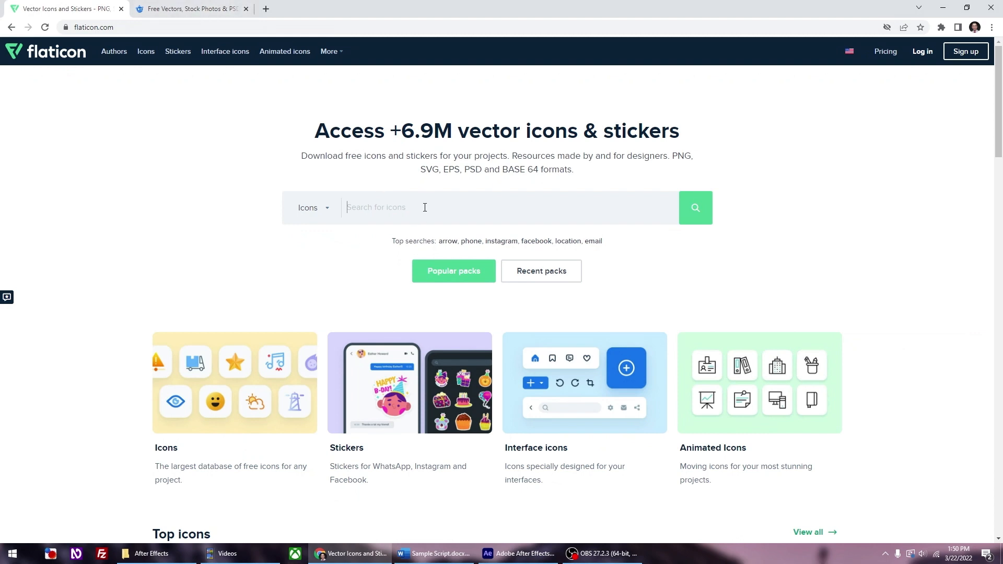
{"action": "type", "text": "authoring tool"}
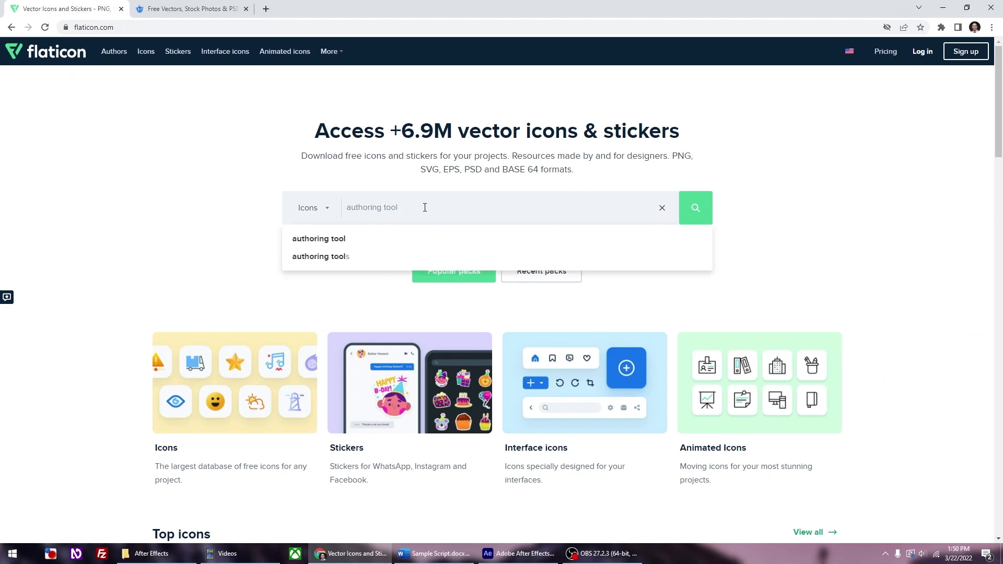
{"action": "key", "text": "Return"}
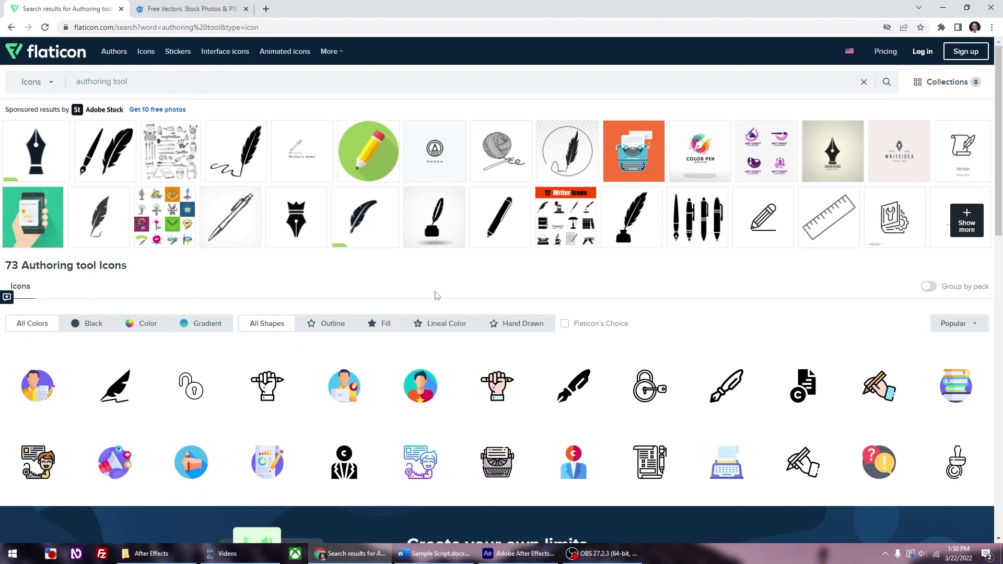
{"action": "scroll", "coordinate": [436, 294], "scroll_direction": "down", "scroll_amount": 2}
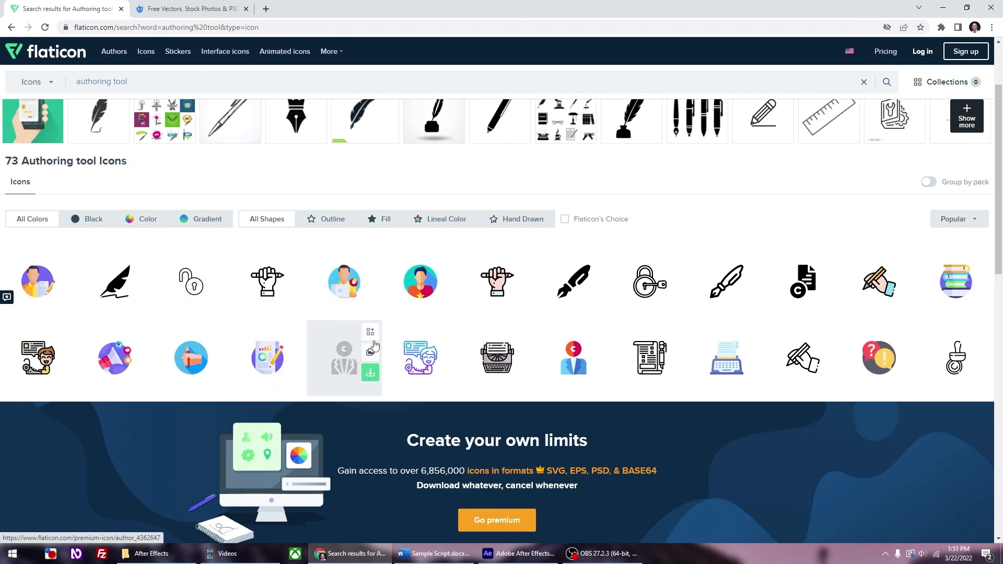
{"action": "scroll", "coordinate": [173, 97], "scroll_direction": "up", "scroll_amount": 2}
Search Flaticon for "software" icons instead and look through the first page of results
{"action": "triple_click", "coordinate": [173, 92]}
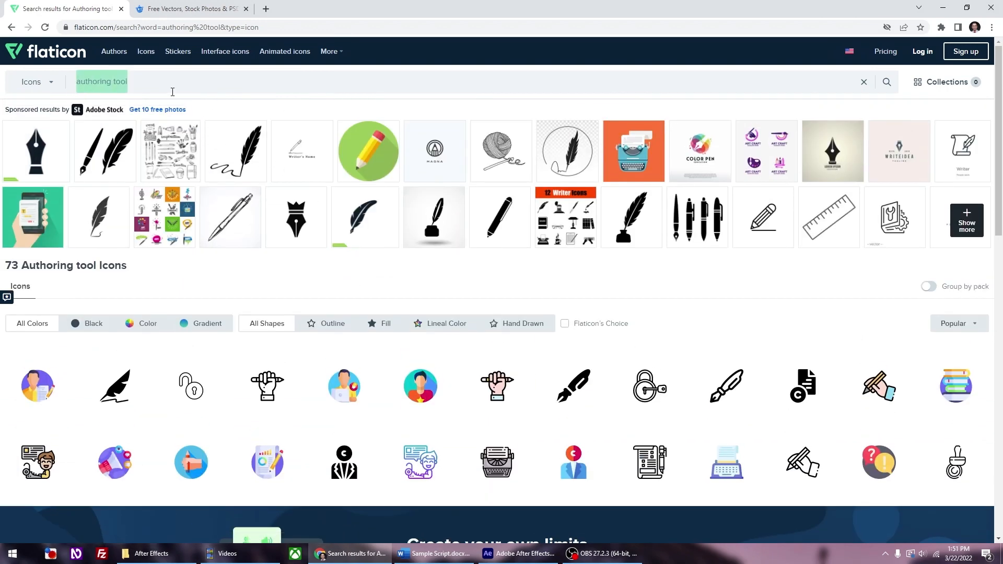
{"action": "type", "text": "com"}
{"action": "type", "text": "tware"}
{"action": "key", "text": "Return"}
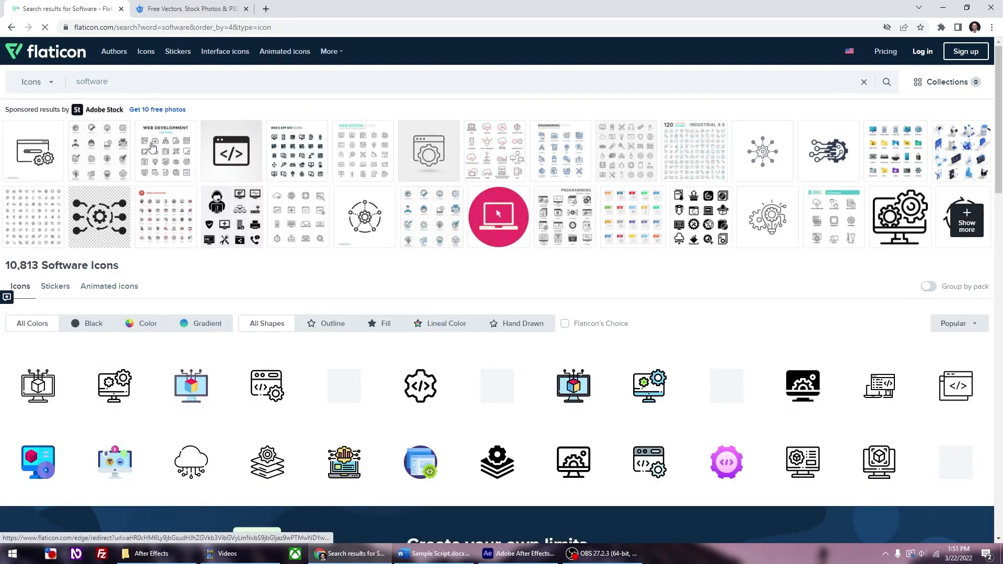
{"action": "scroll", "coordinate": [272, 241], "scroll_direction": "down", "scroll_amount": 1}
{"action": "scroll", "coordinate": [271, 241], "scroll_direction": "down", "scroll_amount": 1}
{"action": "mouse_move", "coordinate": [89, 377]}
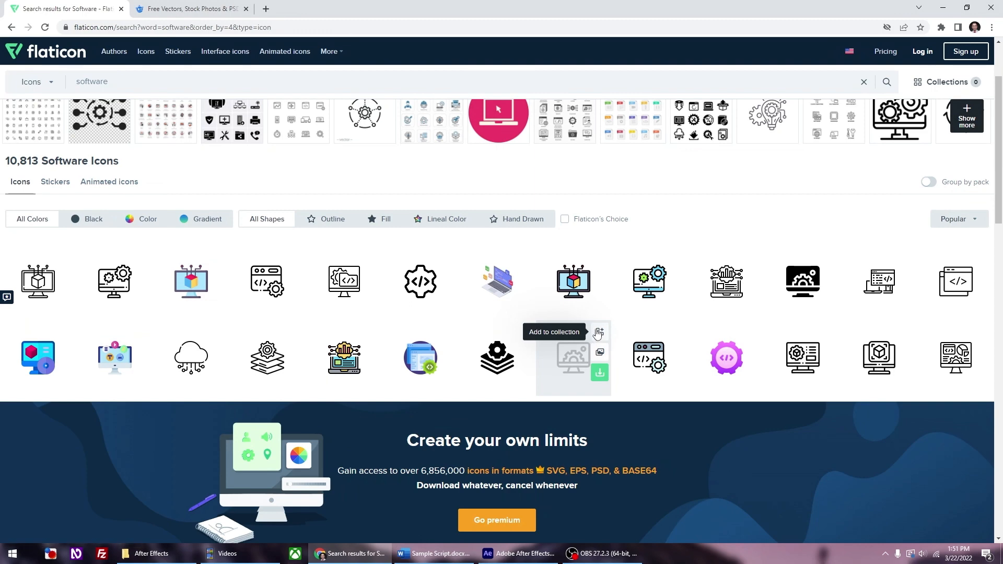
{"action": "scroll", "coordinate": [598, 334], "scroll_direction": "down", "scroll_amount": 10}
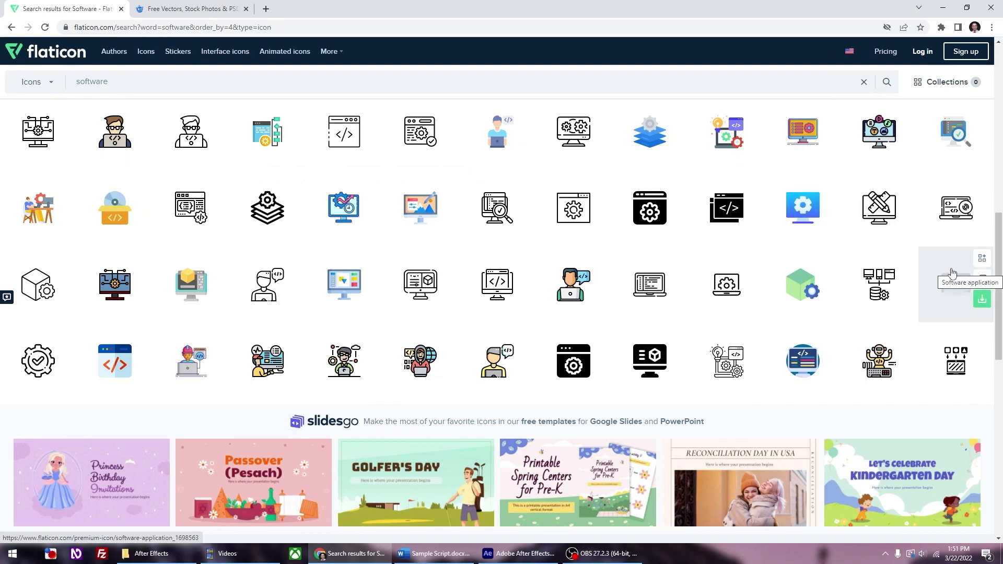
{"action": "scroll", "coordinate": [952, 273], "scroll_direction": "down", "scroll_amount": 7}
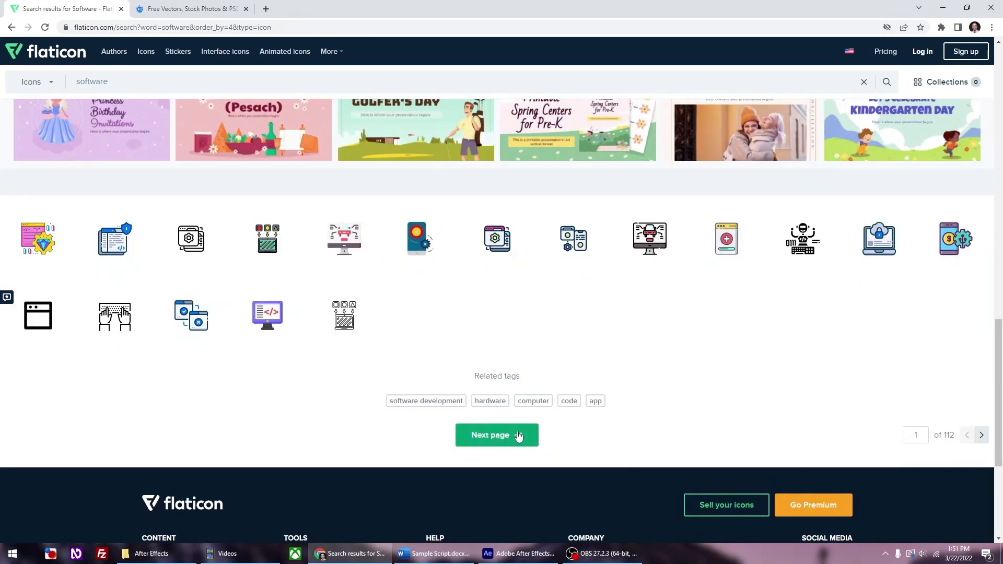
Go to the second page of software icons and open the green monitor icon with circuit lines and a yellow gear
{"action": "left_click", "coordinate": [518, 436]}
{"action": "scroll", "coordinate": [486, 243], "scroll_direction": "down", "scroll_amount": 1}
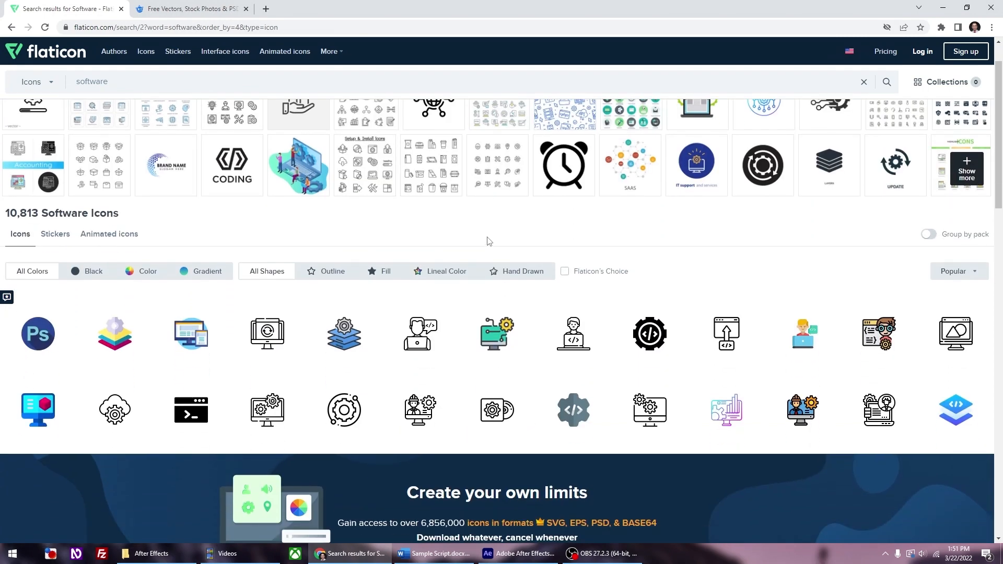
{"action": "scroll", "coordinate": [489, 241], "scroll_direction": "down", "scroll_amount": 3}
{"action": "scroll", "coordinate": [489, 241], "scroll_direction": "down", "scroll_amount": 5}
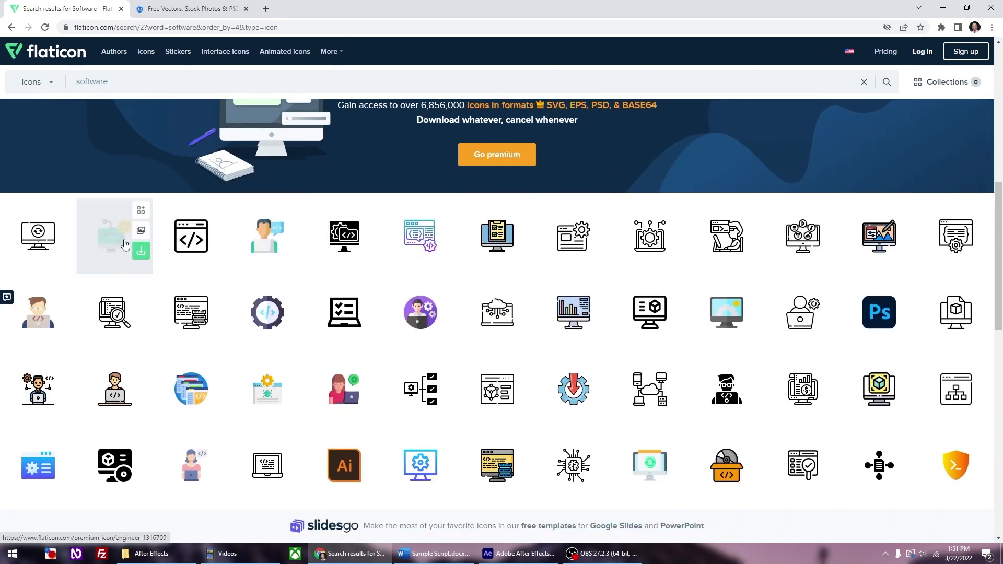
{"action": "left_click", "coordinate": [120, 241]}
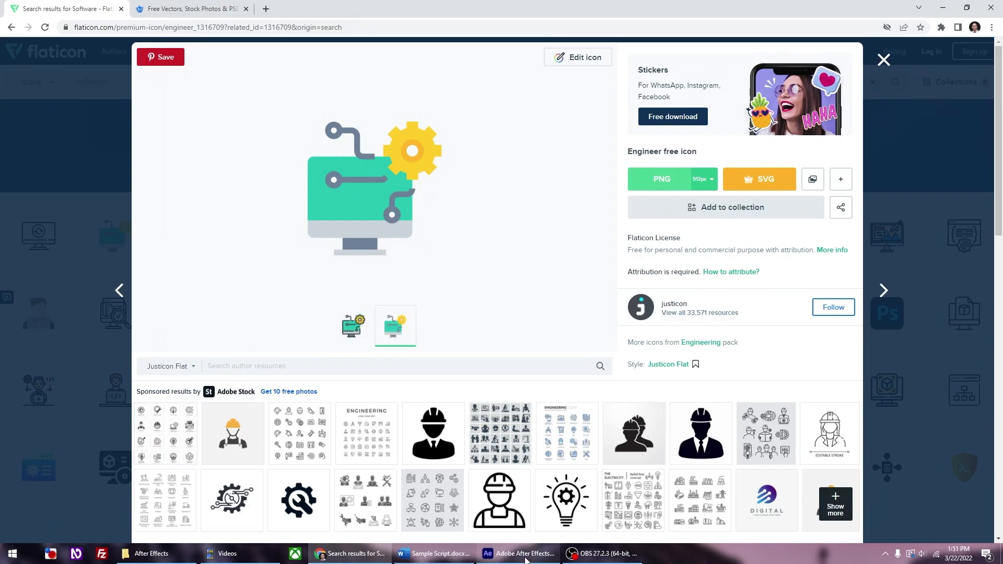
Compare the icon's style with the After Effects scene, download it from Flaticon as a PNG and show the file in its folder
{"action": "left_click", "coordinate": [528, 555]}
{"action": "left_click", "coordinate": [306, 190]}
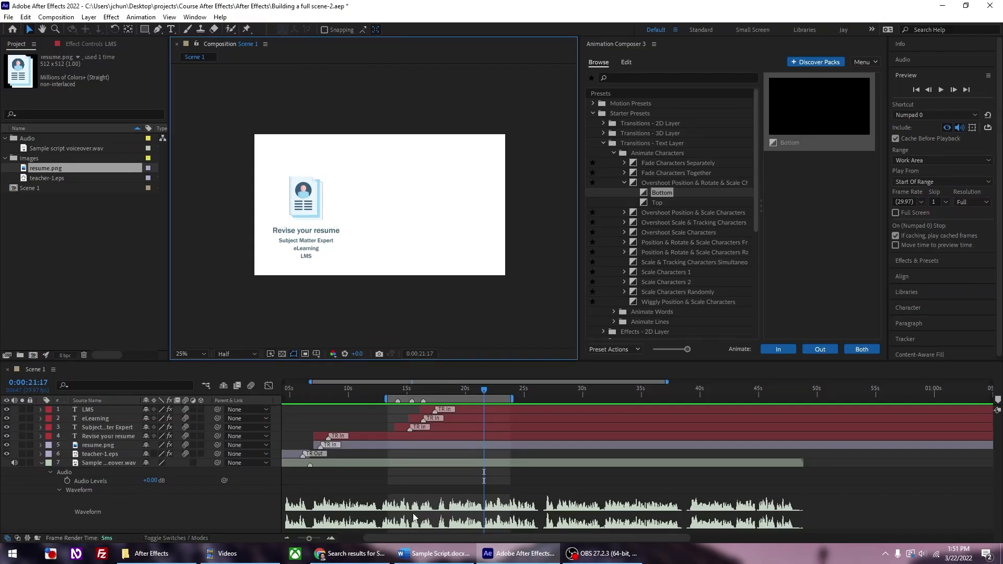
{"action": "left_click", "coordinate": [353, 559]}
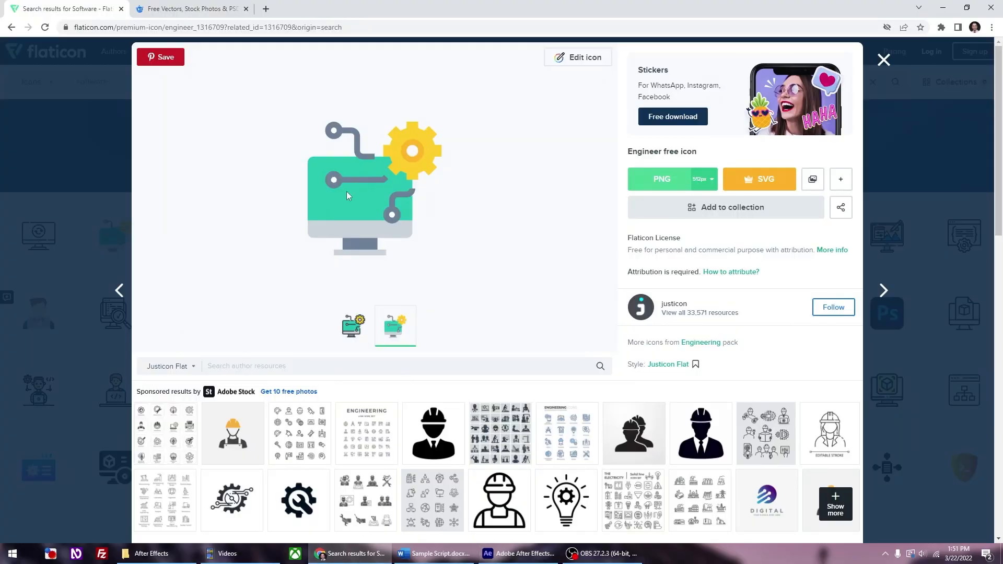
{"action": "left_click", "coordinate": [668, 182]}
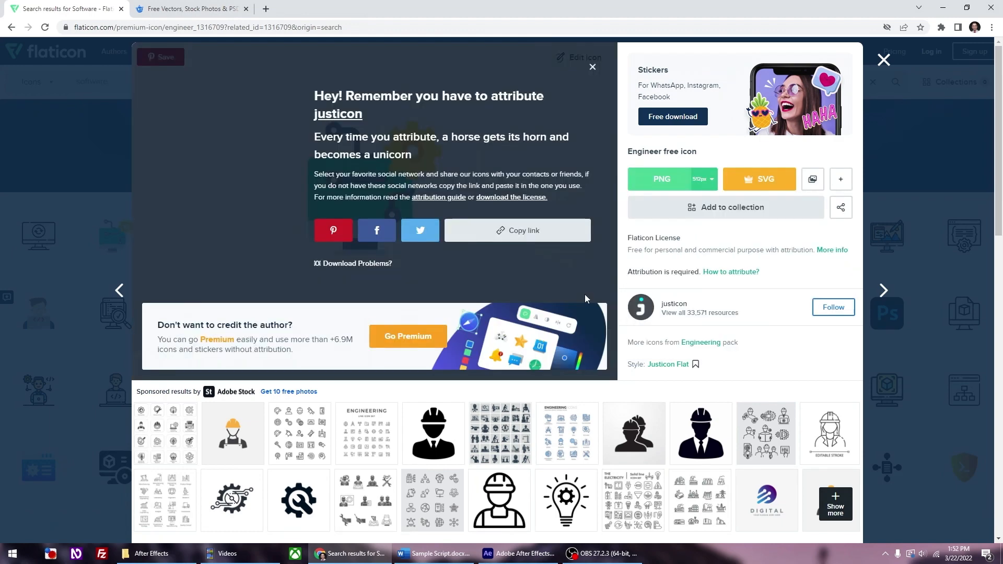
{"action": "left_click", "coordinate": [111, 529]}
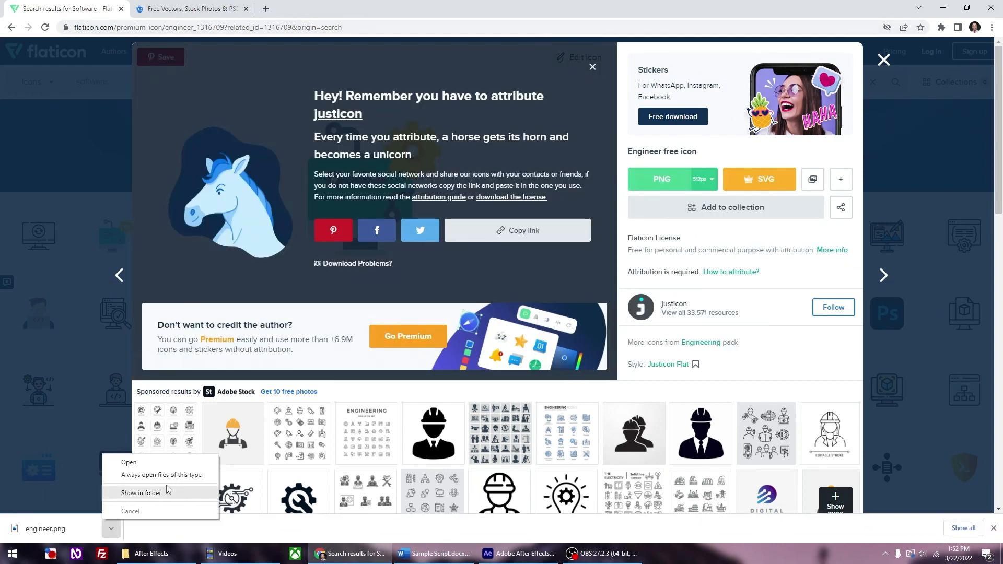
{"action": "left_click", "coordinate": [158, 490]}
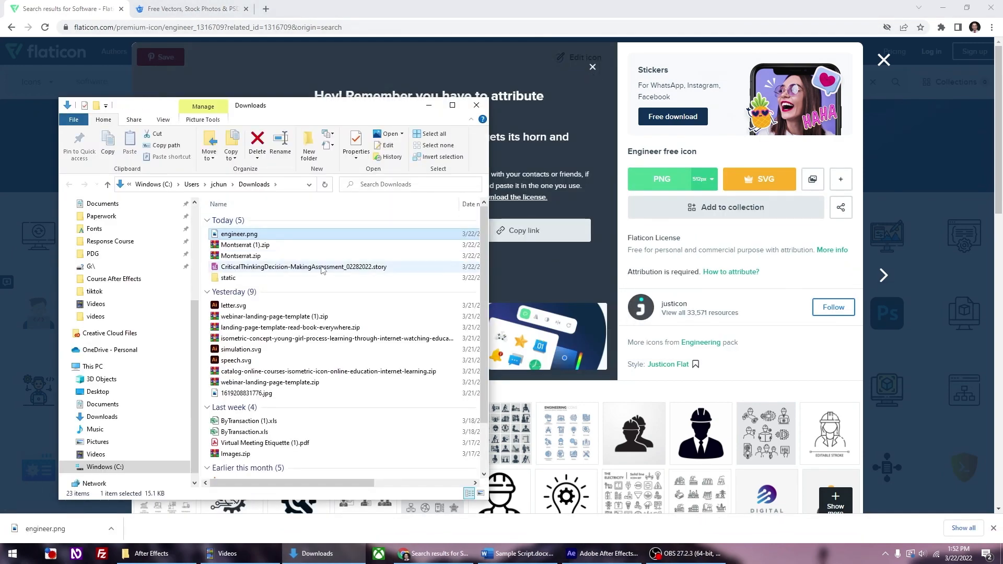
Move engineer.png from Downloads into the Assets folder of the After Effects course project and minimize the Downloads window
{"action": "left_click", "coordinate": [151, 554]}
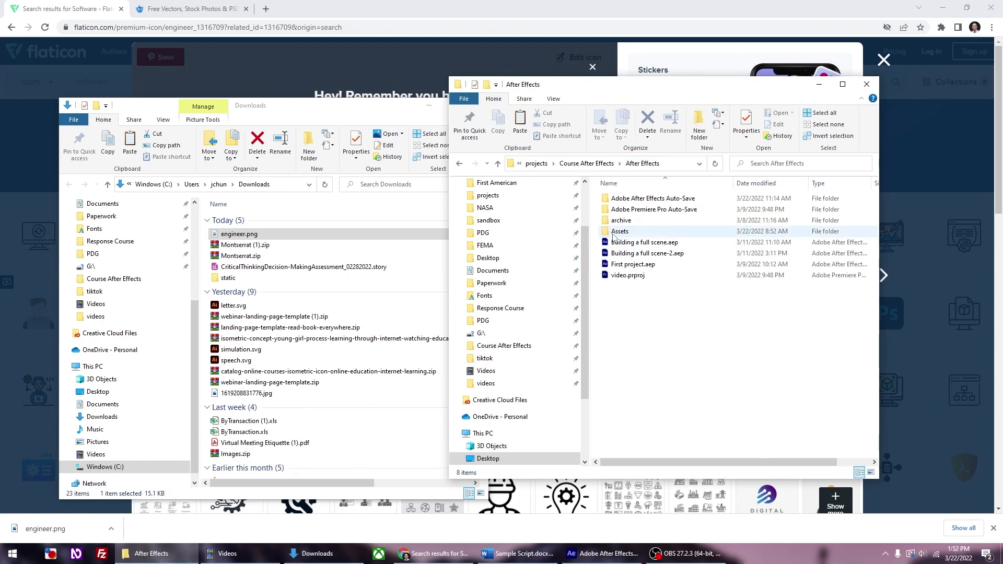
{"action": "double_click", "coordinate": [619, 231]}
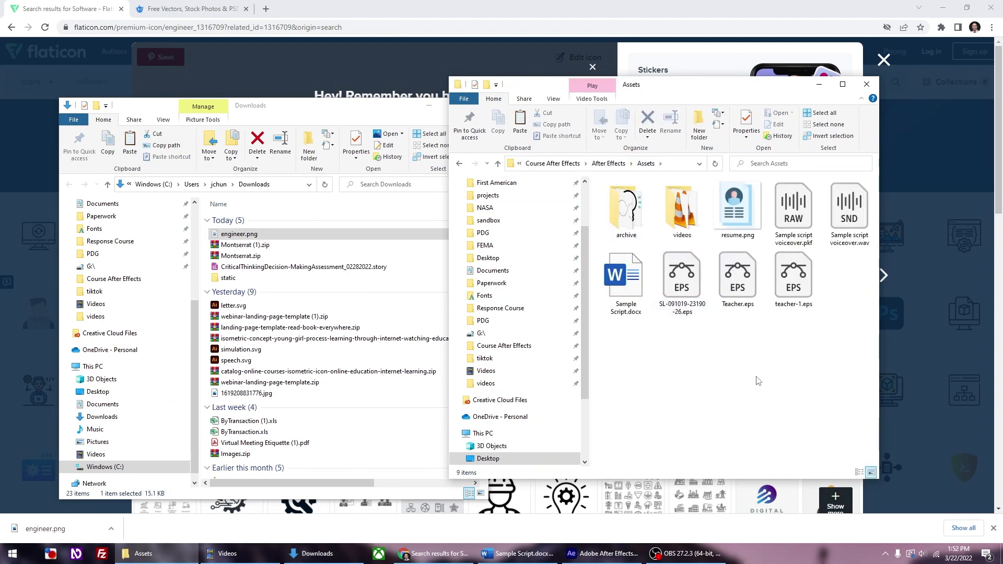
{"action": "key", "text": "ctrl+v"}
{"action": "left_click", "coordinate": [373, 106]}
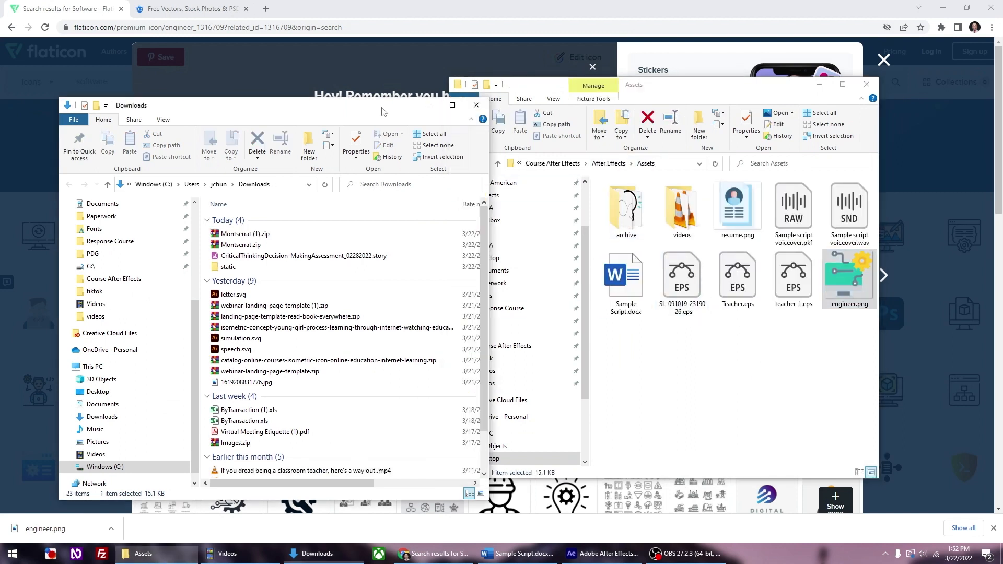
{"action": "left_click", "coordinate": [430, 106]}
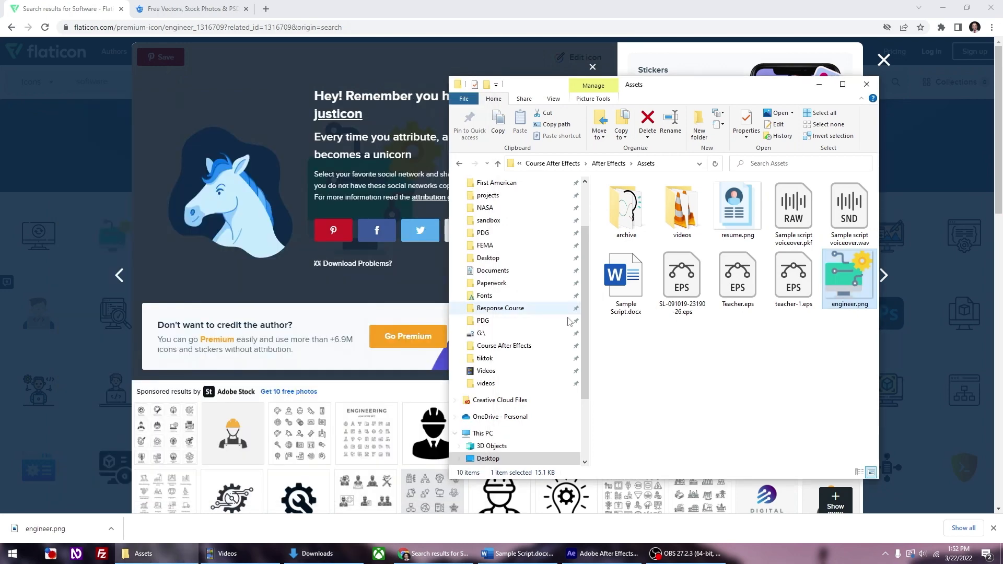
Switch to After Effects and import engineer.png from the Assets folder into the project's images folder
{"action": "left_click", "coordinate": [601, 507]}
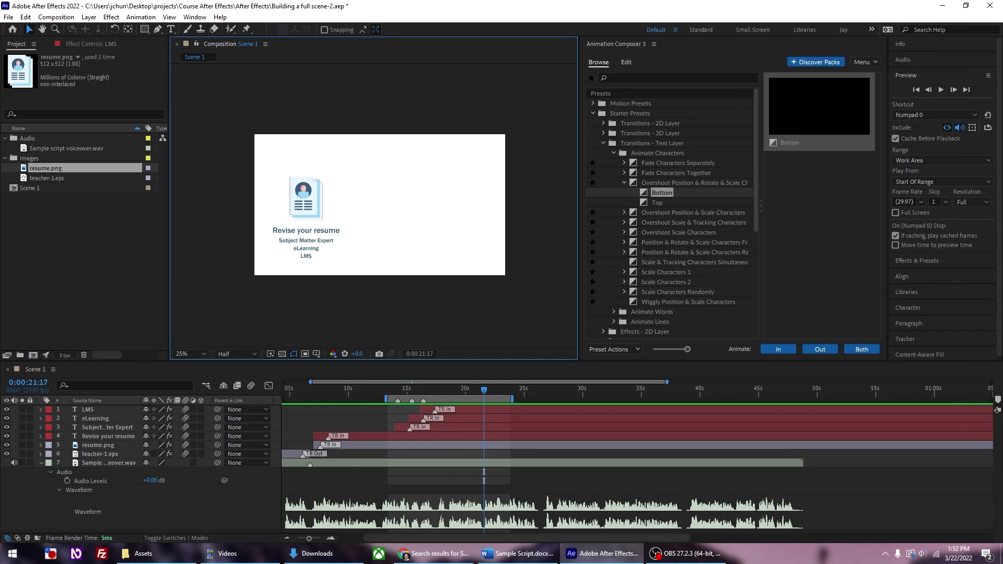
{"action": "left_click", "coordinate": [137, 553]}
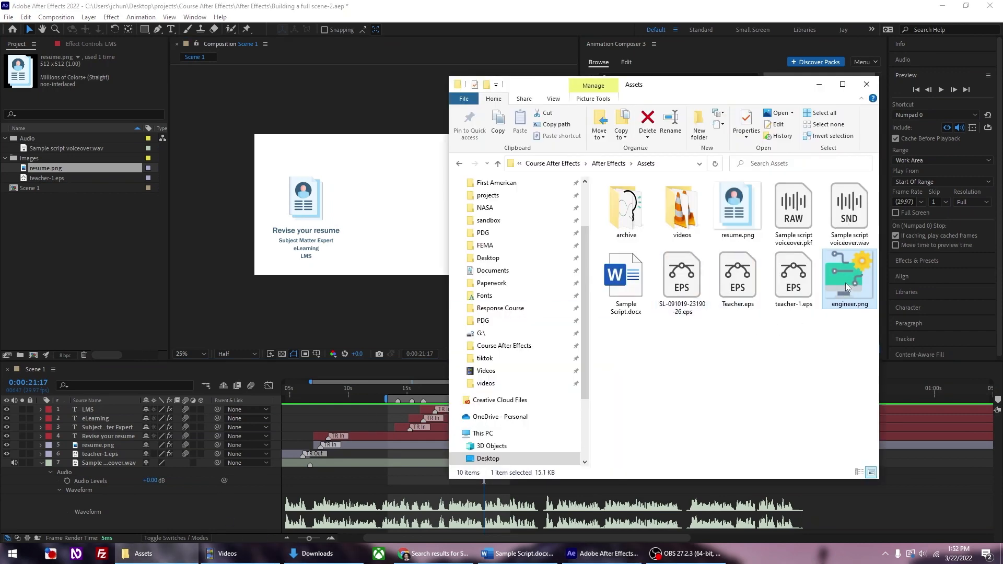
{"action": "left_click_drag", "start_coordinate": [845, 284], "coordinate": [36, 157]}
{"action": "left_click", "coordinate": [49, 165]}
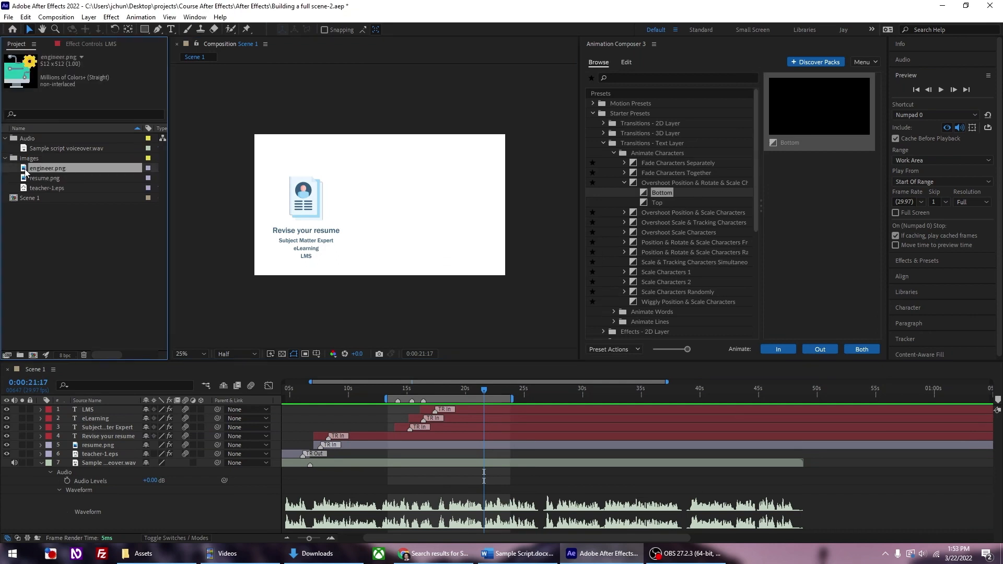
Add engineer.png to the Scene 1 timeline starting at about 20.5 seconds, then shrink and place it beside the resume icon
{"action": "left_click_drag", "start_coordinate": [25, 173], "coordinate": [472, 409]}
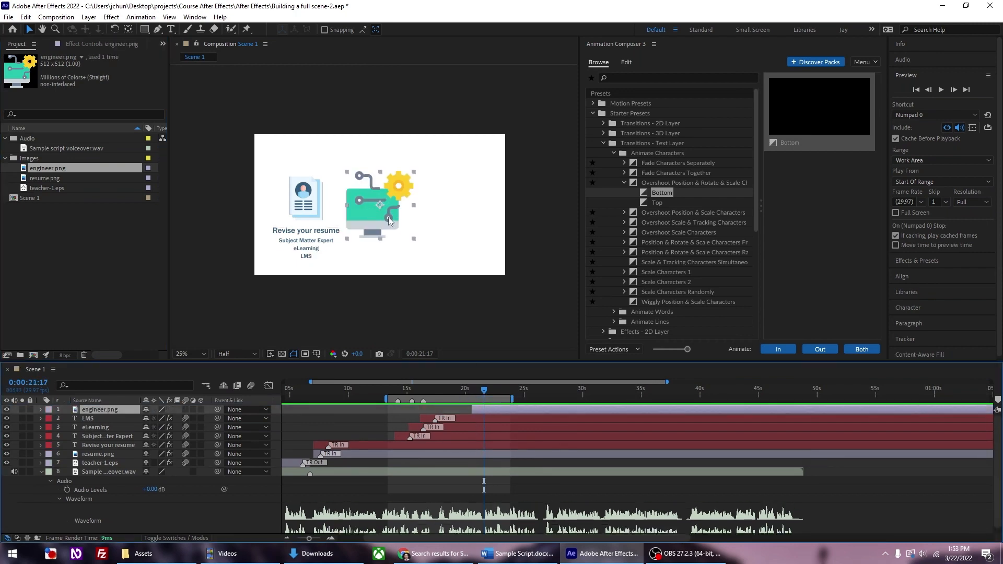
{"action": "left_click_drag", "start_coordinate": [377, 223], "coordinate": [386, 206]}
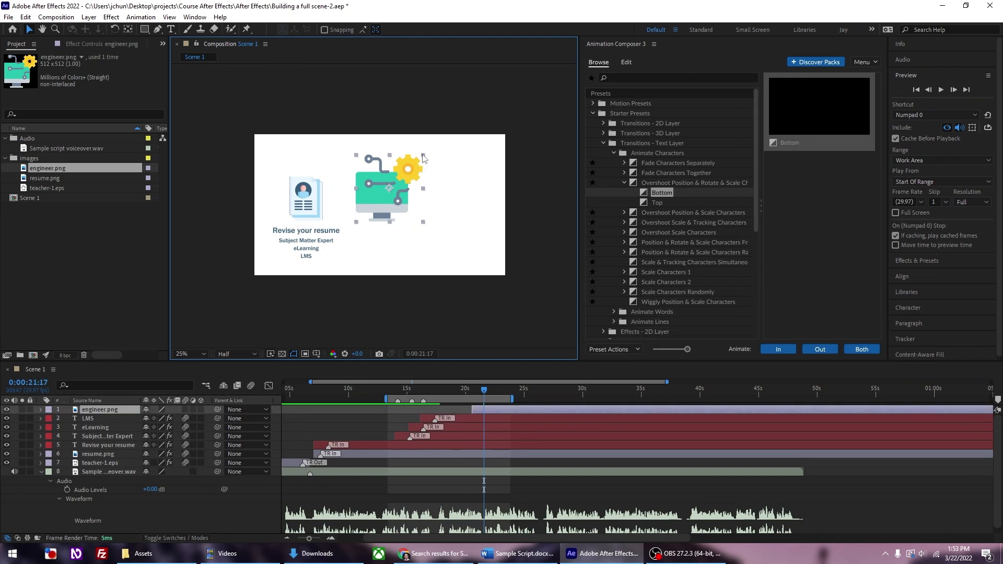
{"action": "left_click_drag", "start_coordinate": [423, 155], "coordinate": [400, 208]}
{"action": "left_click_drag", "start_coordinate": [416, 171], "coordinate": [416, 171]}
{"action": "left_click_drag", "start_coordinate": [394, 202], "coordinate": [395, 198]}
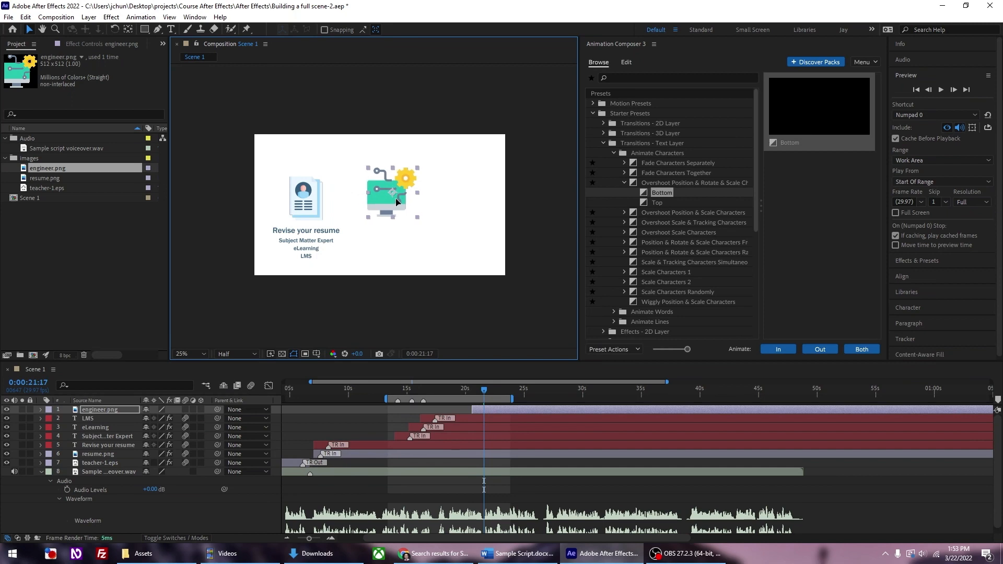
Adjust the resume icon above its caption, then scale the engineer icon down slightly and position it level with the resume icon
{"action": "left_click", "coordinate": [296, 199]}
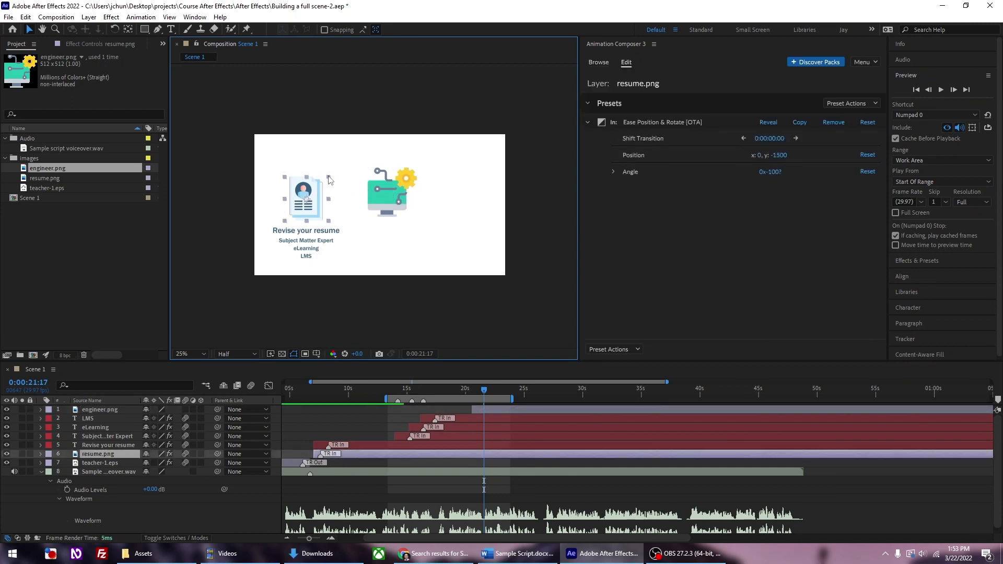
{"action": "left_click_drag", "start_coordinate": [328, 177], "coordinate": [313, 197]}
{"action": "left_click", "coordinate": [388, 198]}
{"action": "left_click_drag", "start_coordinate": [387, 196], "coordinate": [385, 191]}
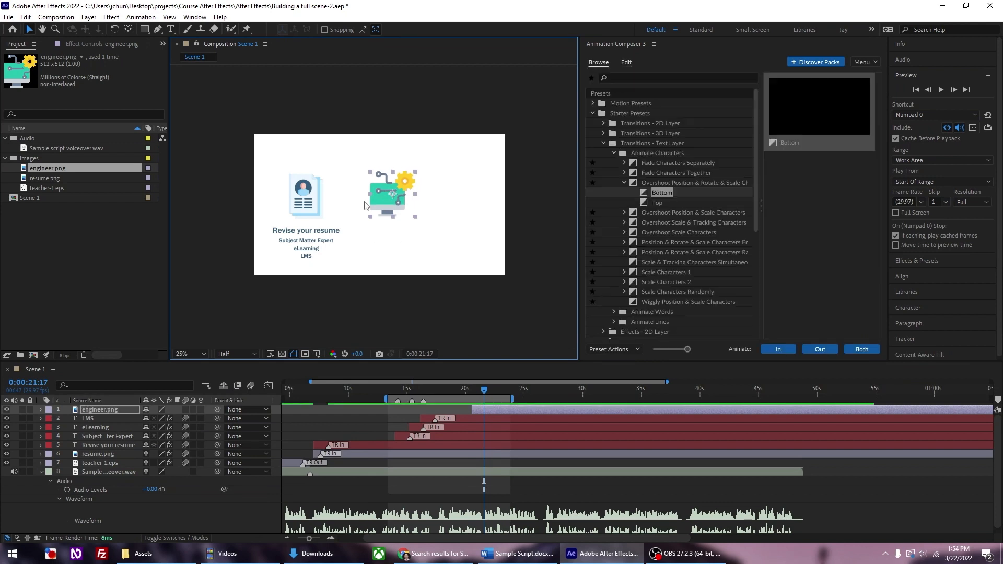
{"action": "left_click_drag", "start_coordinate": [393, 203], "coordinate": [391, 204]}
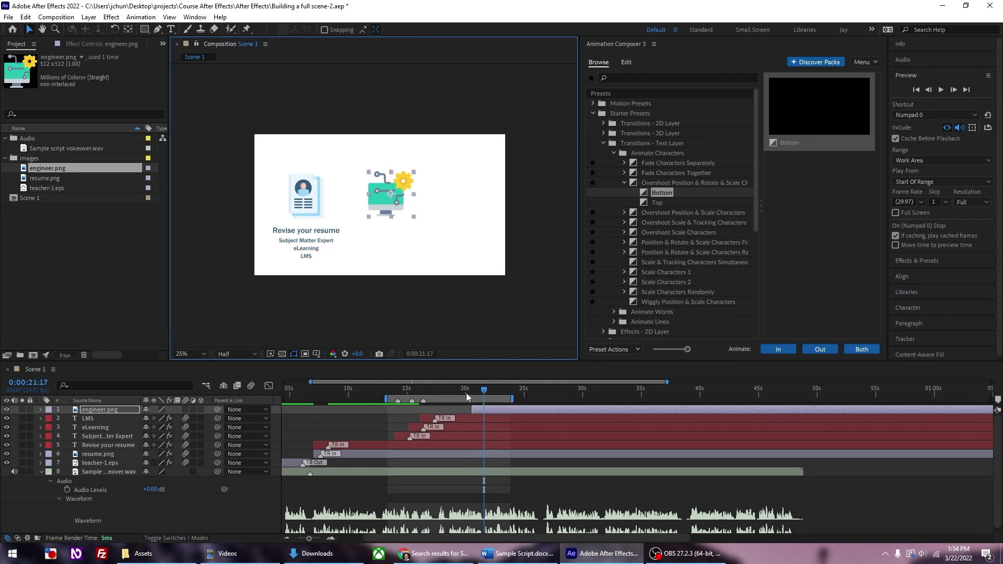
Move the playhead to 0:00:20:02, shift the work area to about 17.5–26.5 seconds and preview the voiceover there
{"action": "left_click", "coordinate": [466, 393]}
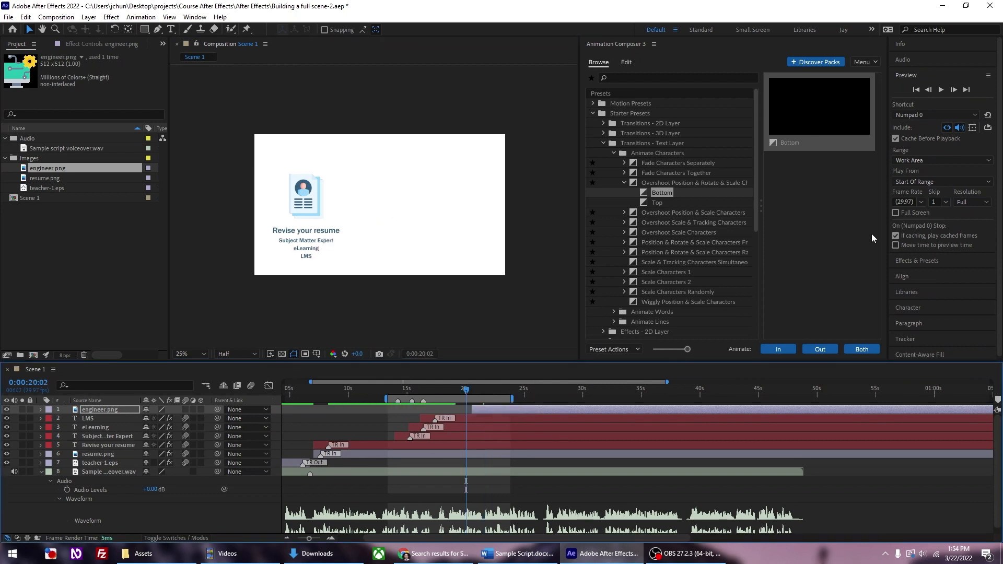
{"action": "left_click_drag", "start_coordinate": [455, 401], "coordinate": [544, 403]}
{"action": "key", "text": "space"}
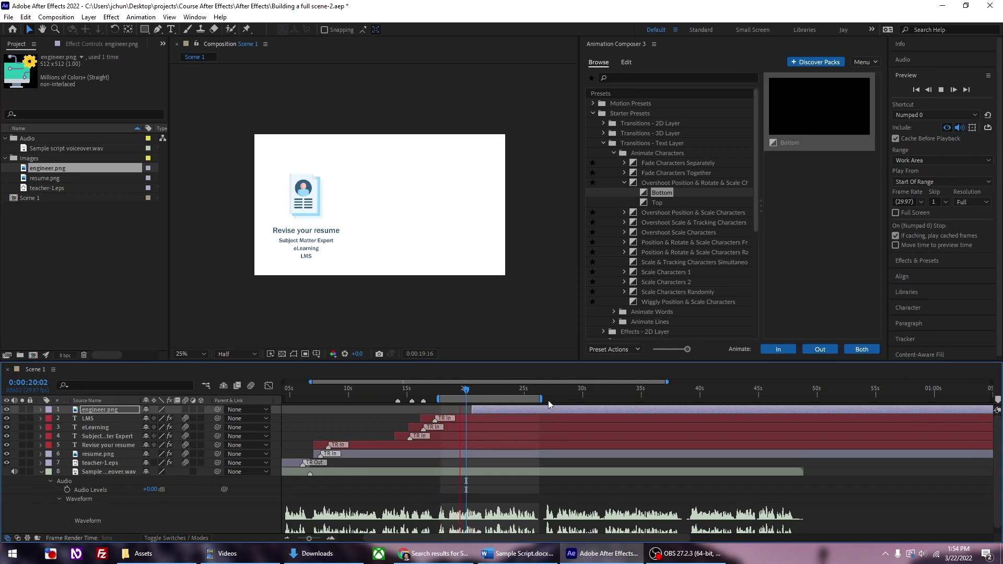
Move the playhead to 0:00:19:09 and shift the engineer.png layer earlier so it starts there
{"action": "left_click", "coordinate": [462, 389]}
{"action": "left_click_drag", "start_coordinate": [463, 391], "coordinate": [457, 391]}
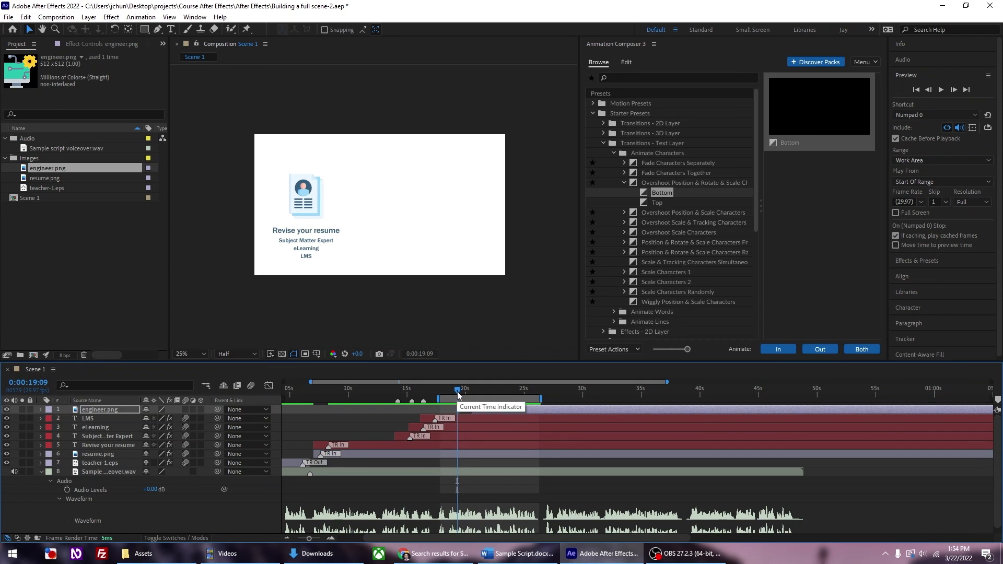
{"action": "left_click_drag", "start_coordinate": [483, 408], "coordinate": [468, 413]}
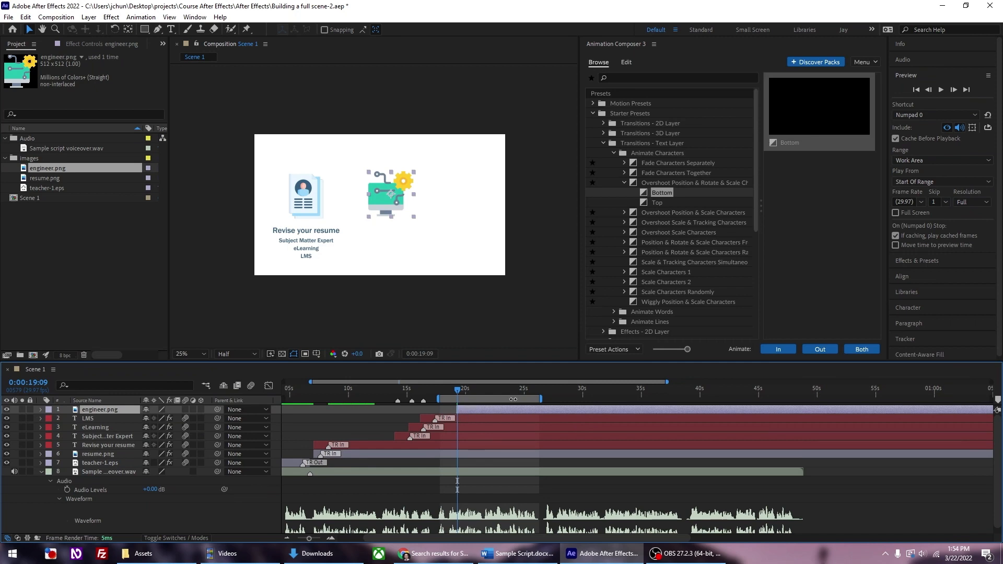
Shorten the work area to end at about 24 seconds and preview the engineer icon's timing against the voiceover
{"action": "left_click_drag", "start_coordinate": [541, 398], "coordinate": [513, 399]}
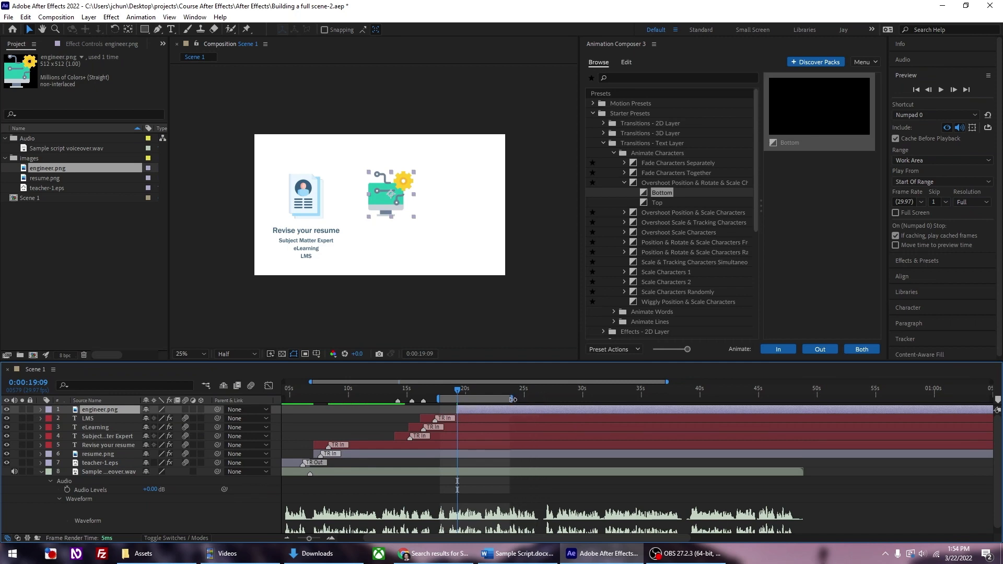
{"action": "key", "text": "space"}
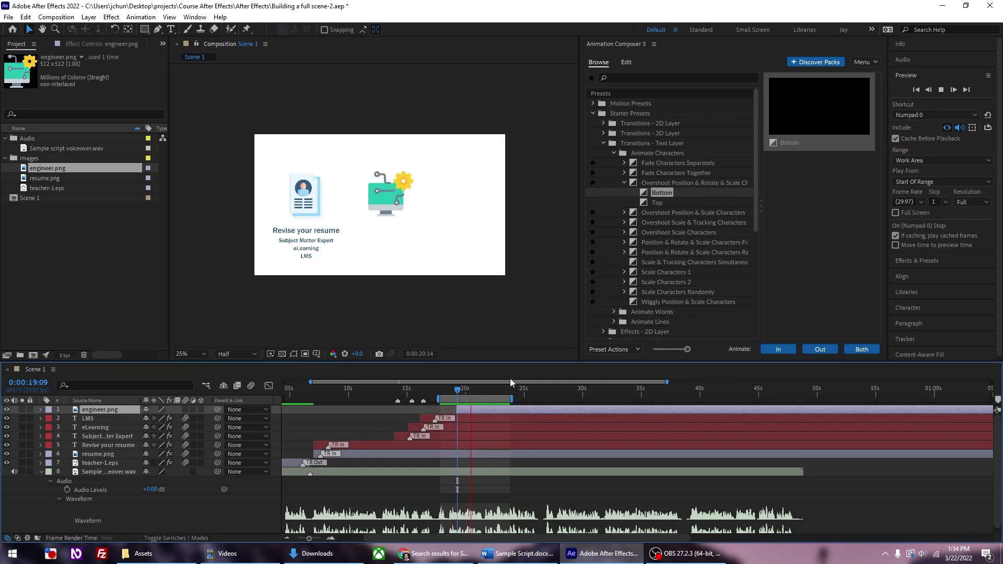
{"action": "key", "text": "space"}
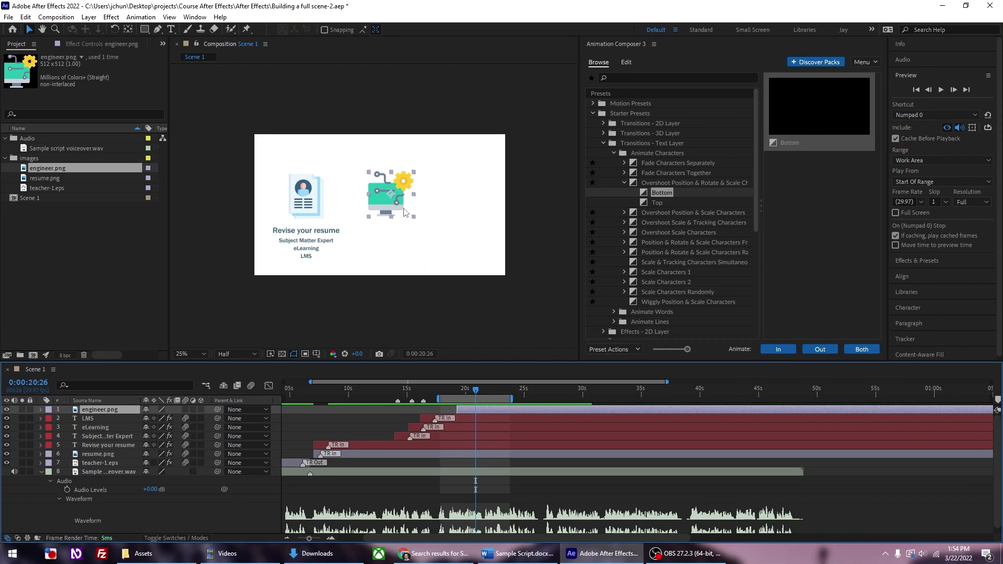
Copy the Ease Position & Rotate in-transition from the resume.png layer in Animation Composer
{"action": "left_click", "coordinate": [313, 204]}
{"action": "left_click", "coordinate": [383, 201]}
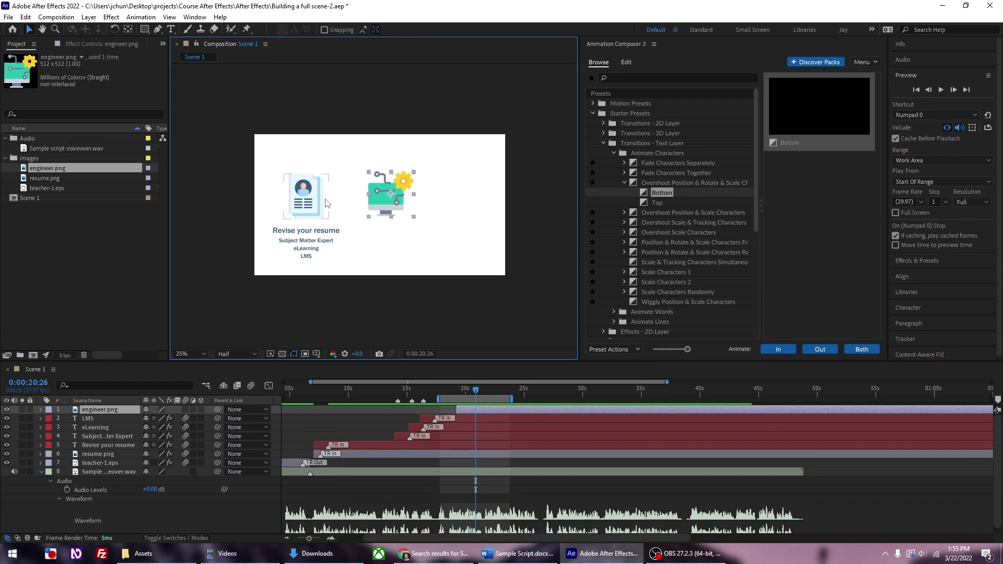
{"action": "left_click", "coordinate": [310, 205]}
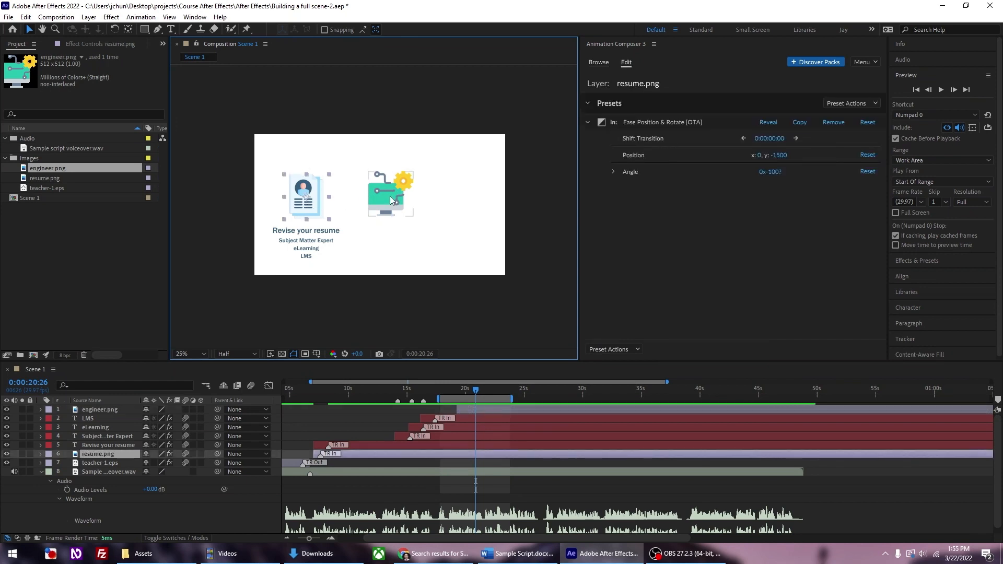
{"action": "left_click", "coordinate": [392, 200]}
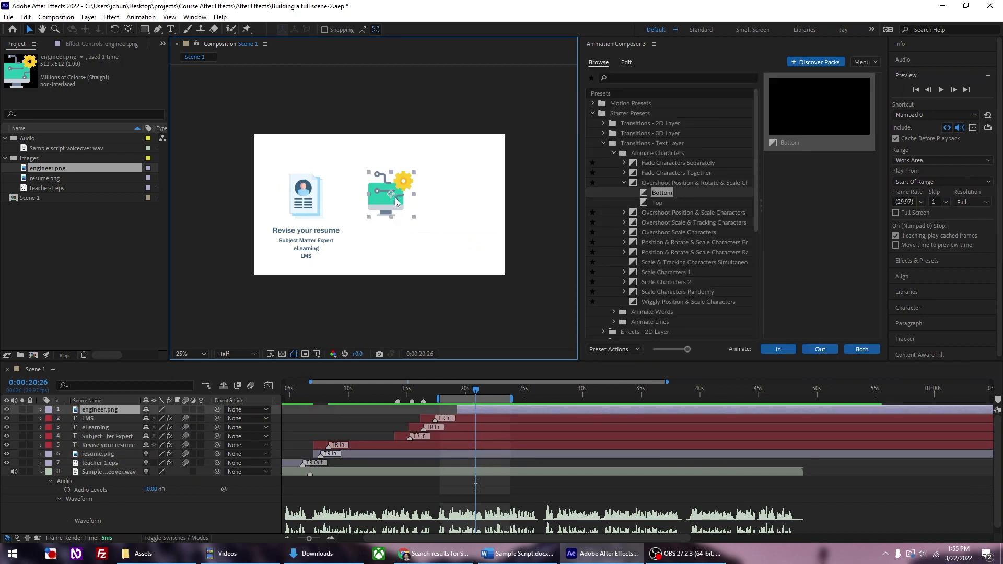
{"action": "left_click", "coordinate": [299, 203]}
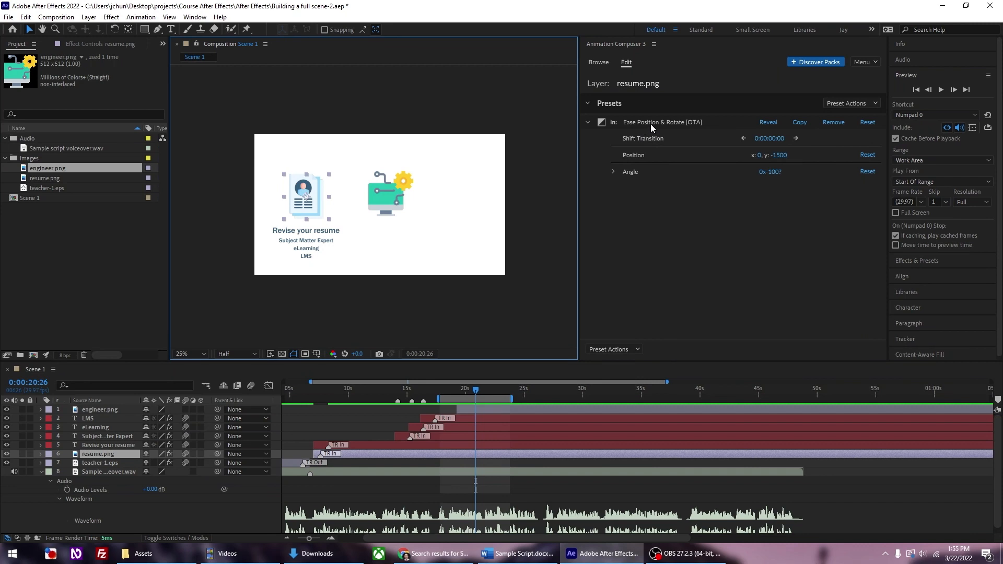
{"action": "left_click", "coordinate": [677, 120]}
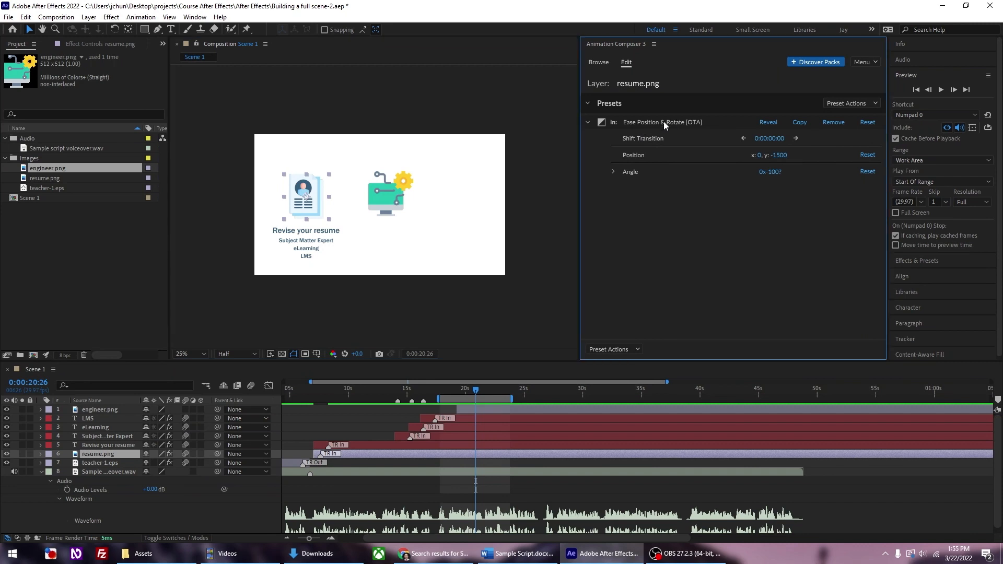
{"action": "left_click", "coordinate": [598, 62]}
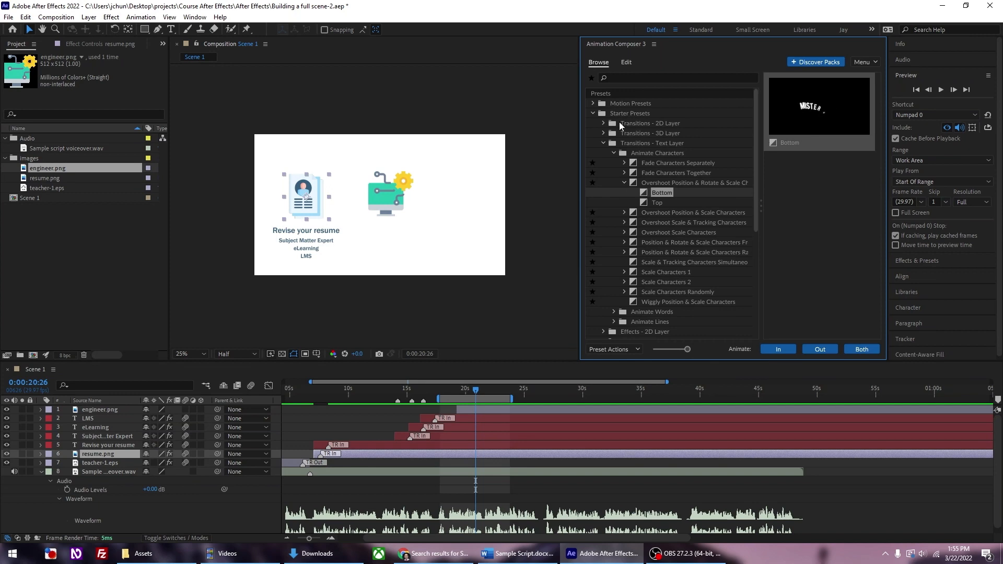
{"action": "left_click", "coordinate": [626, 62]}
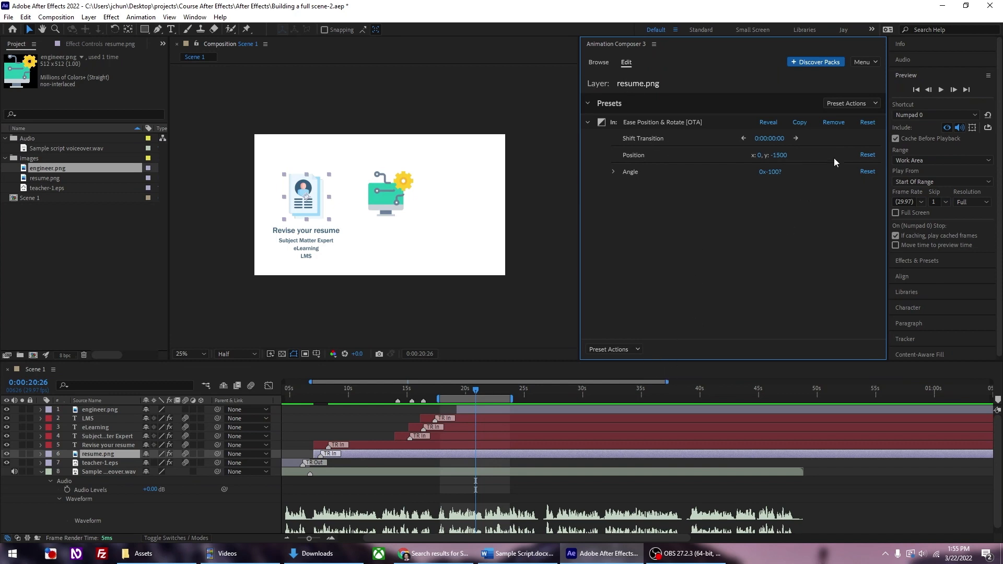
{"action": "left_click", "coordinate": [637, 350]}
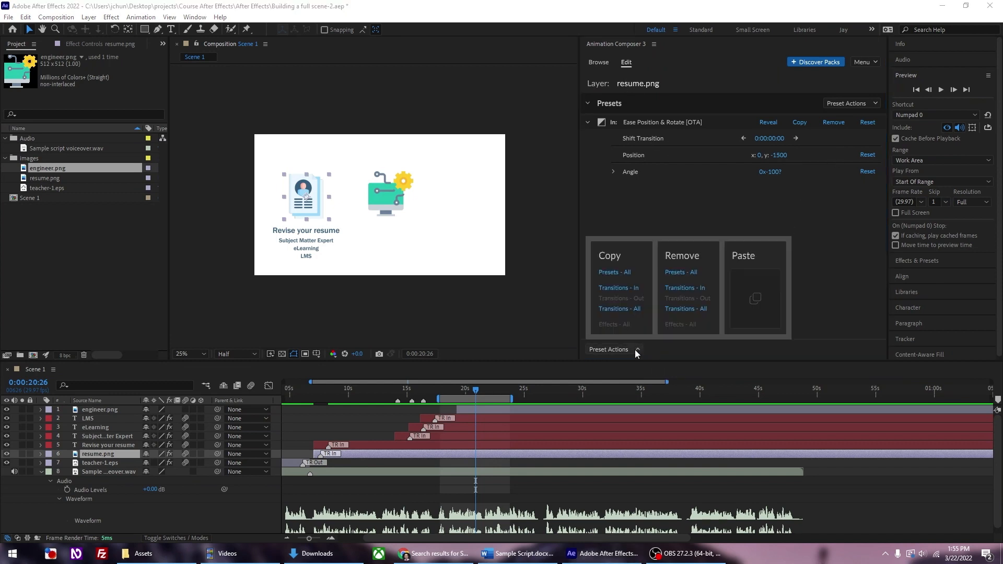
{"action": "left_click", "coordinate": [615, 289]}
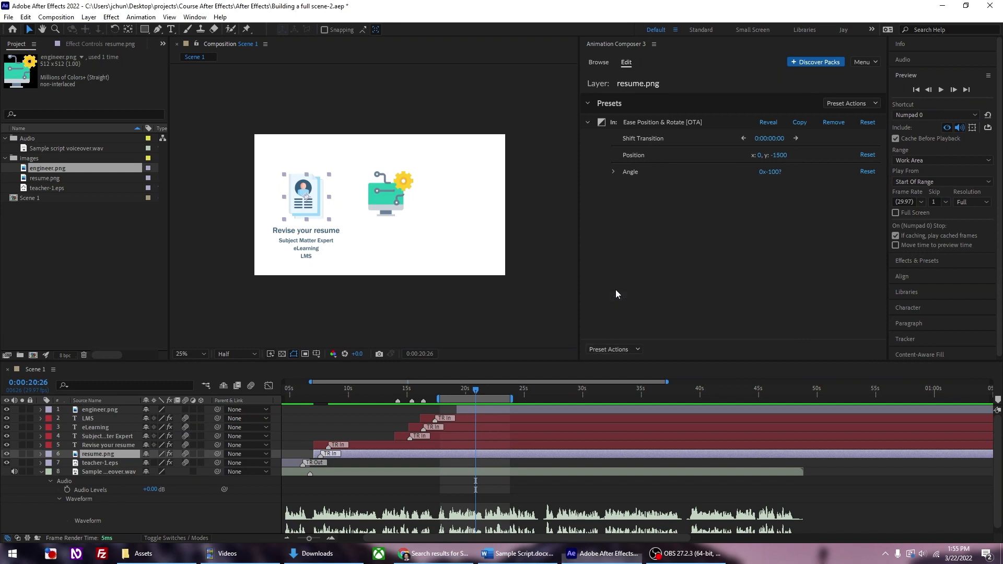
Paste the copied in-transition onto engineer.png and scrub from 0:00:19:09 to 0:00:19:24 to check its entrance
{"action": "left_click", "coordinate": [393, 191]}
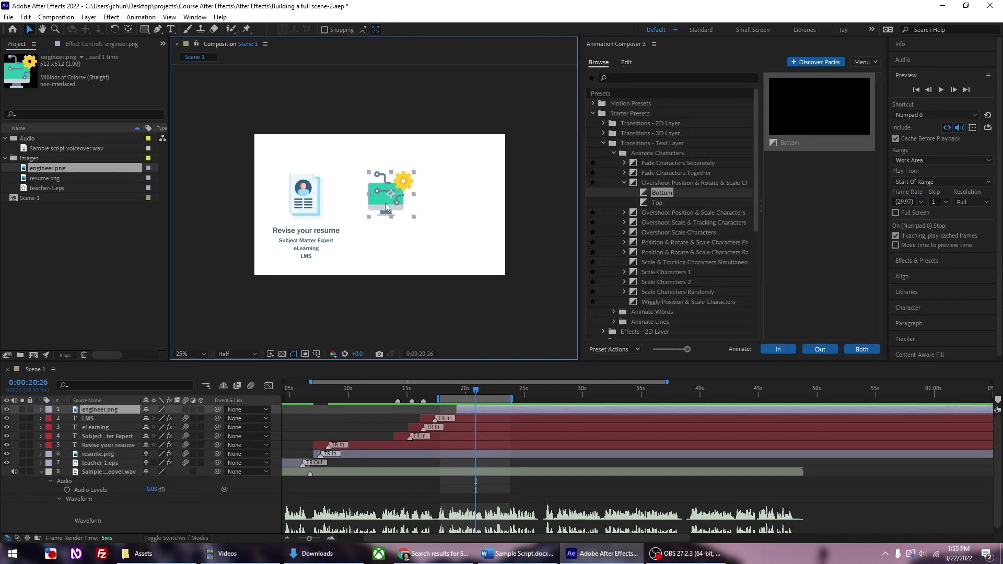
{"action": "left_click", "coordinate": [637, 348]}
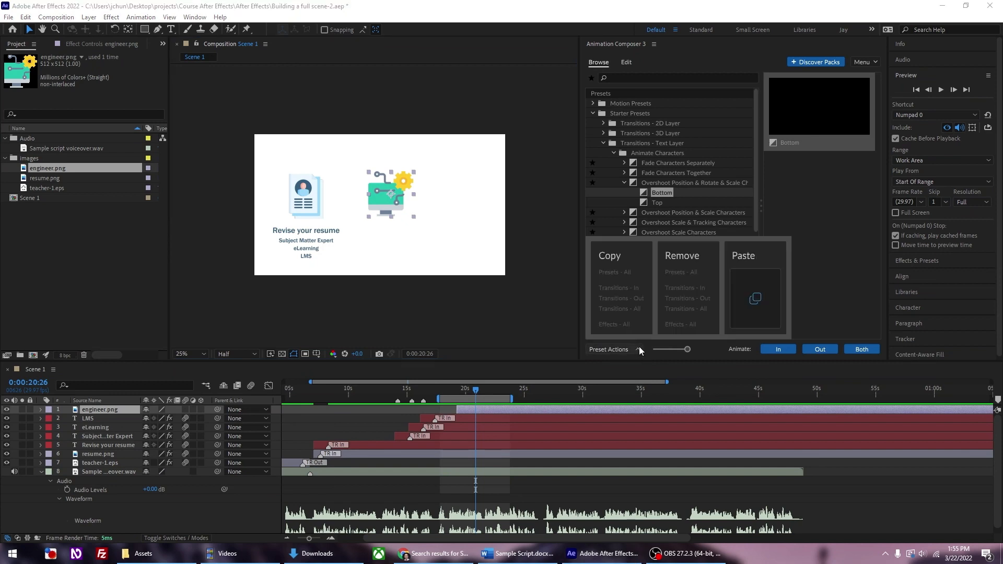
{"action": "left_click", "coordinate": [753, 301]}
{"action": "left_click", "coordinate": [457, 390]}
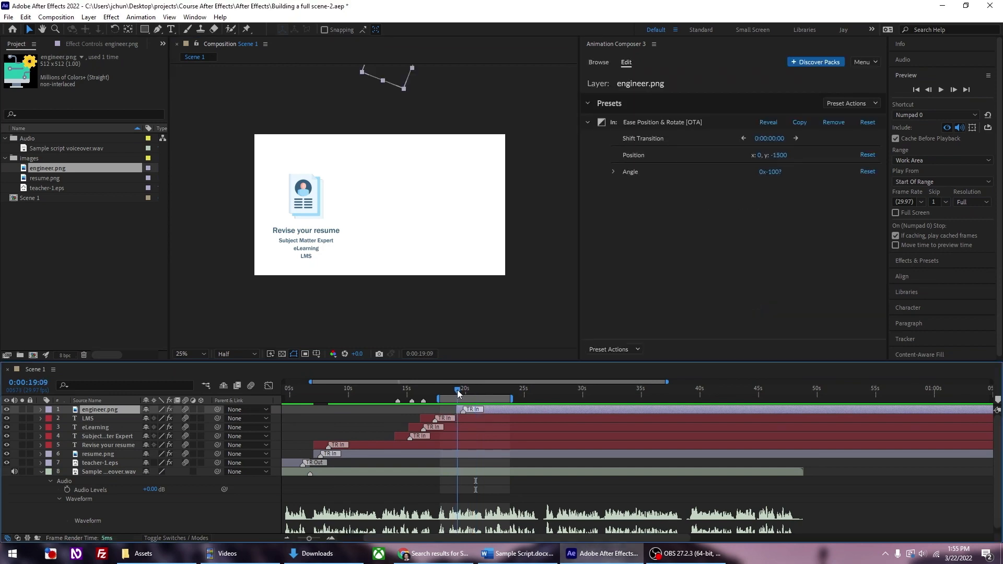
{"action": "mouse_move", "coordinate": [459, 390]}
{"action": "left_mouse_down"}
{"action": "mouse_move", "coordinate": [347, 390]}
{"action": "mouse_move", "coordinate": [309, 401]}
{"action": "mouse_move", "coordinate": [465, 408]}
{"action": "mouse_move", "coordinate": [453, 408]}
{"action": "mouse_move", "coordinate": [471, 391]}
{"action": "left_mouse_up"}
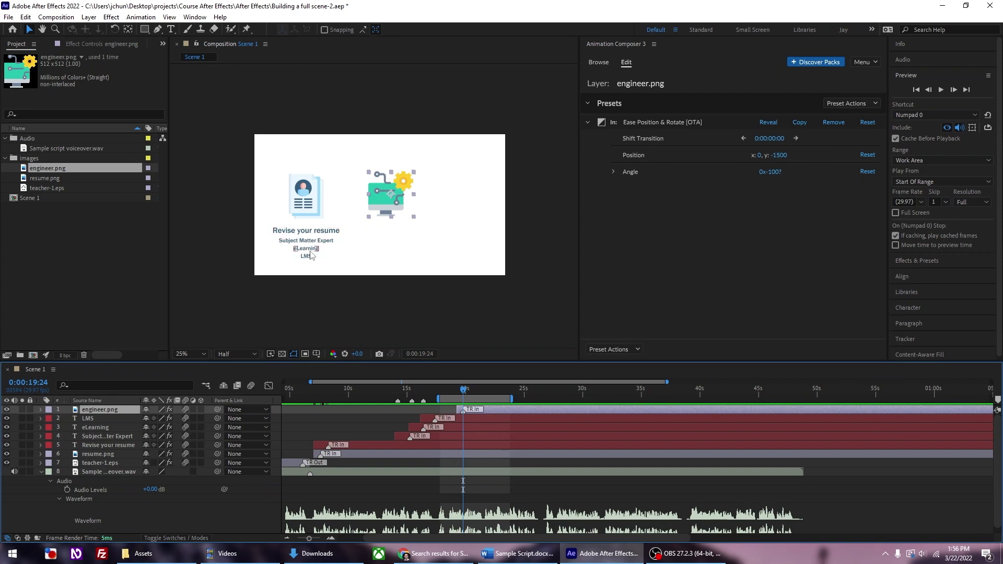
{"action": "left_click", "coordinate": [384, 300]}
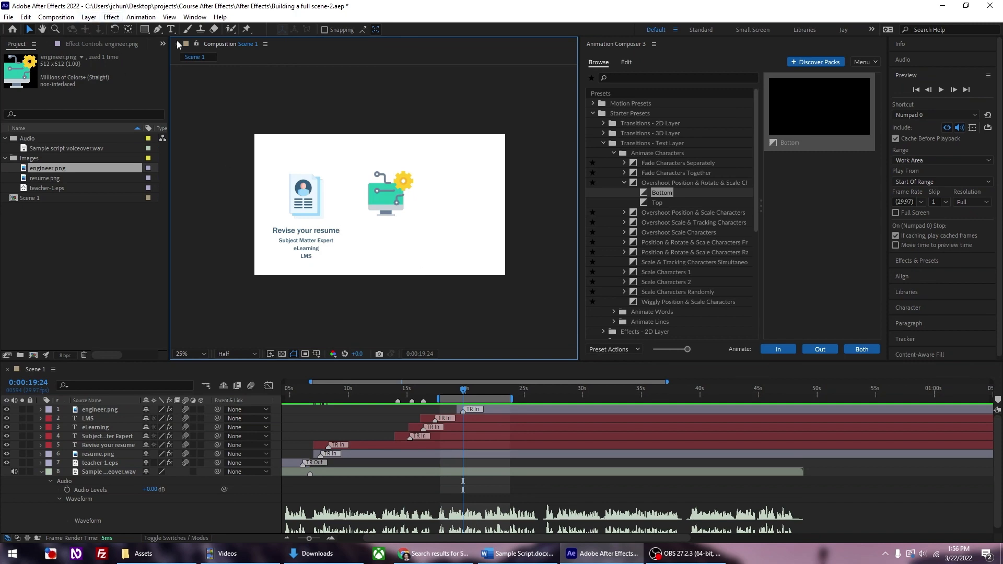
Duplicate the "Revise your resume" text layer, move the copy above engineer.png in the layer stack and start it at 0:00:19:24
{"action": "left_click", "coordinate": [324, 234]}
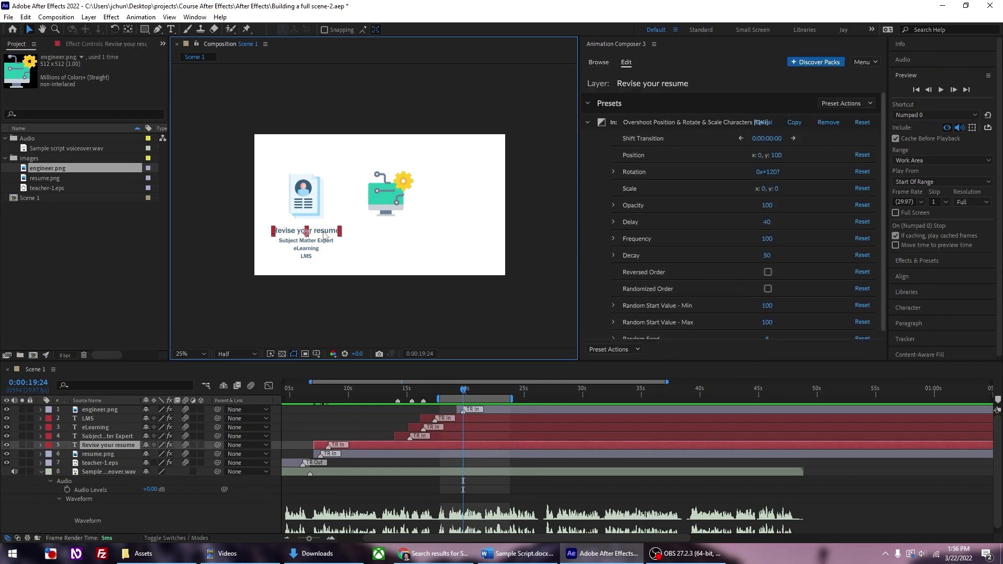
{"action": "key", "text": "ctrl+d"}
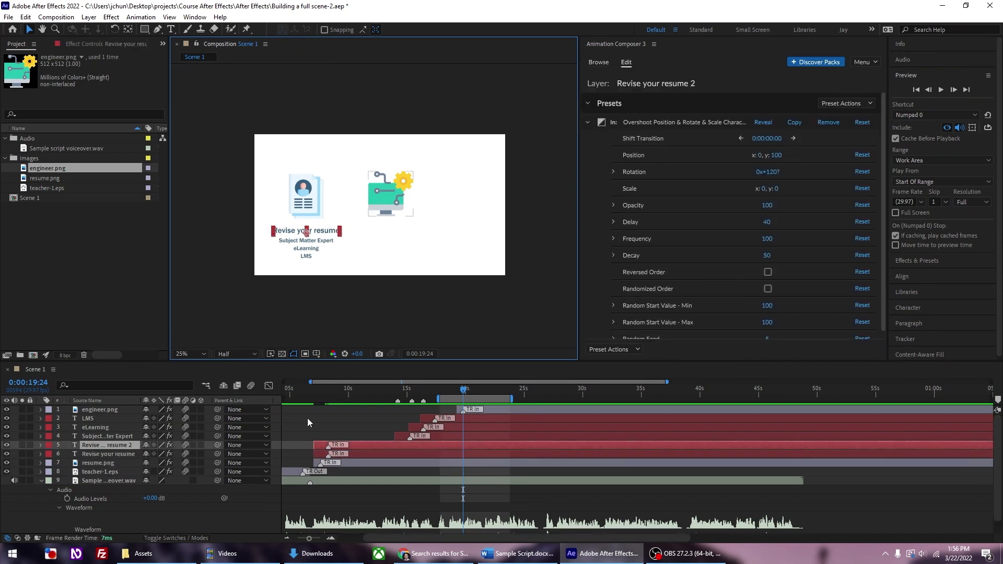
{"action": "left_click_drag", "start_coordinate": [355, 446], "coordinate": [506, 444]}
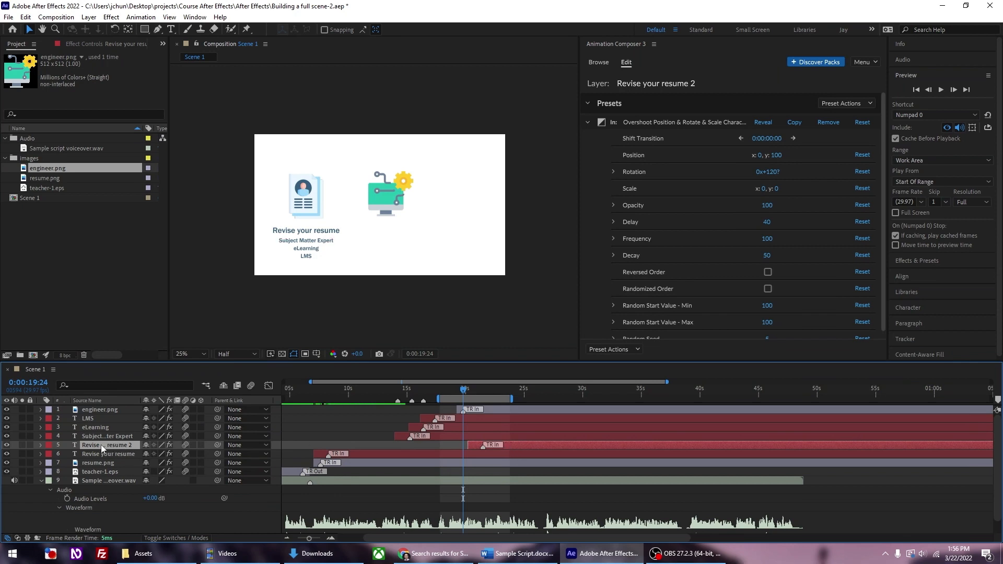
{"action": "left_click_drag", "start_coordinate": [101, 444], "coordinate": [102, 407]}
{"action": "left_click_drag", "start_coordinate": [535, 408], "coordinate": [531, 412]}
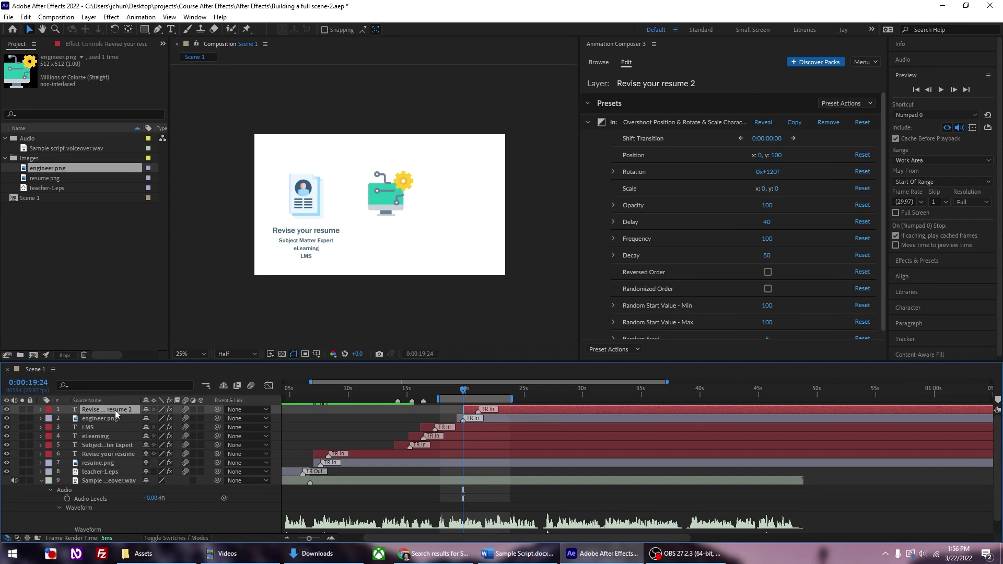
Place the duplicated caption beneath the engineer icon and, referring to the Word script, change its text to "Learn an authoring tool"
{"action": "mouse_move", "coordinate": [116, 409]}
{"action": "left_mouse_down"}
{"action": "mouse_move", "coordinate": [116, 462]}
{"action": "mouse_move", "coordinate": [114, 410]}
{"action": "left_mouse_up"}
{"action": "left_click_drag", "start_coordinate": [453, 386], "coordinate": [479, 389]}
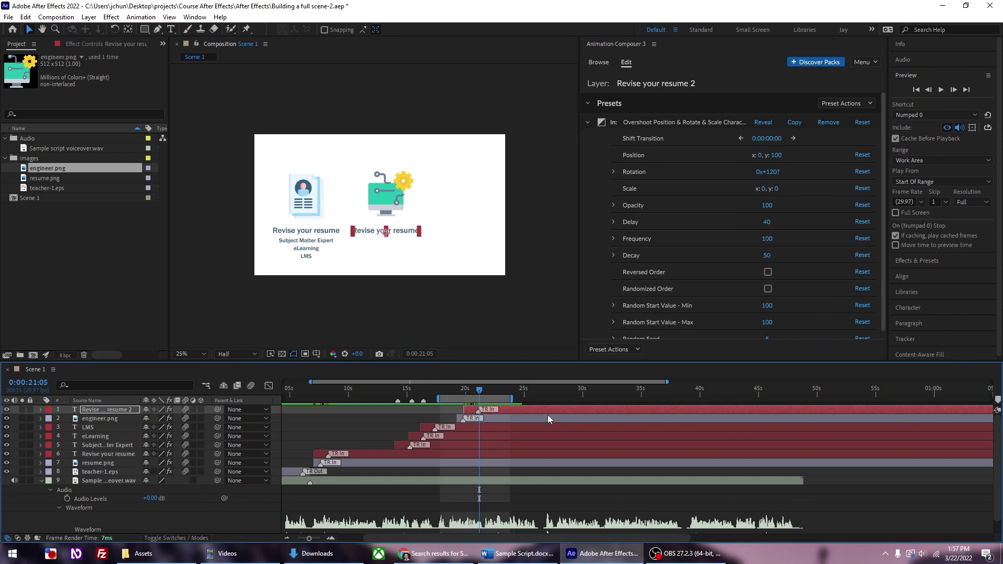
{"action": "left_click", "coordinate": [517, 553]}
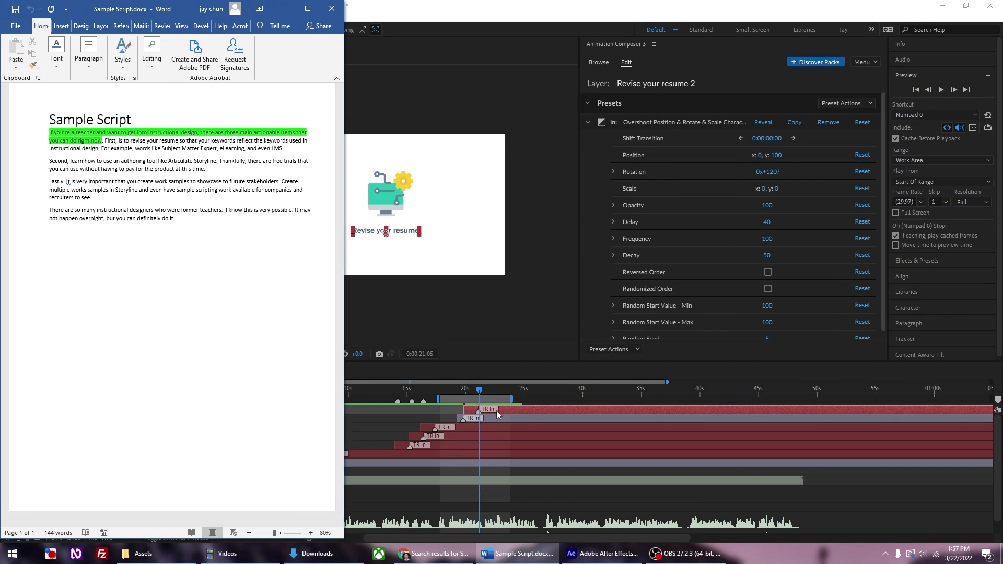
{"action": "left_click", "coordinate": [521, 409]}
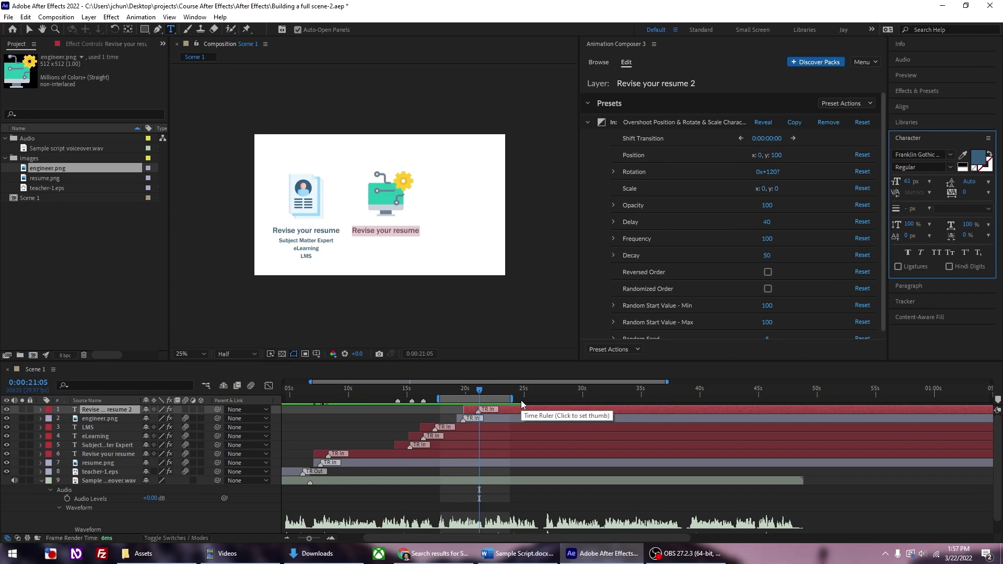
{"action": "type", "text": "Learn an "}
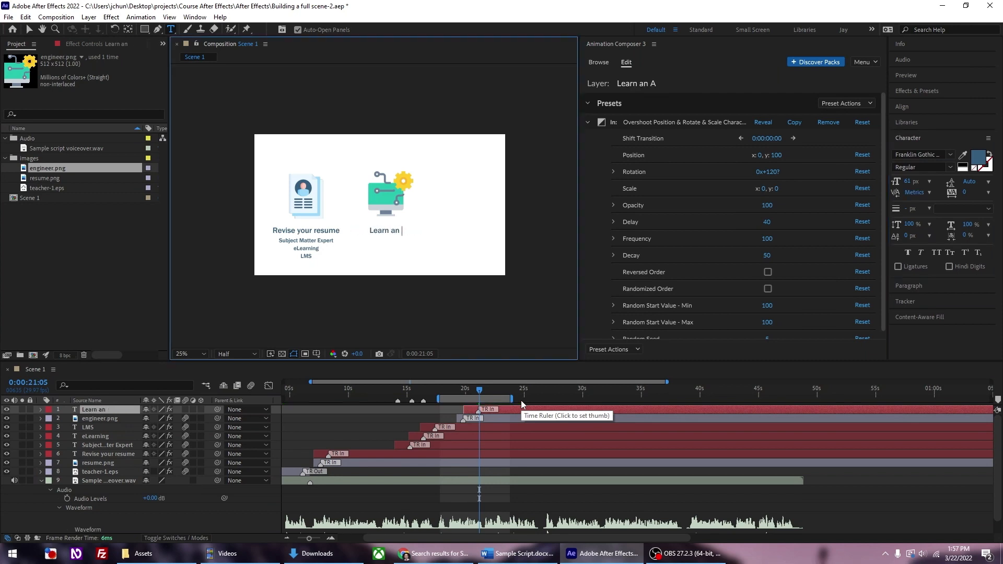
{"action": "type", "text": "authoring "}
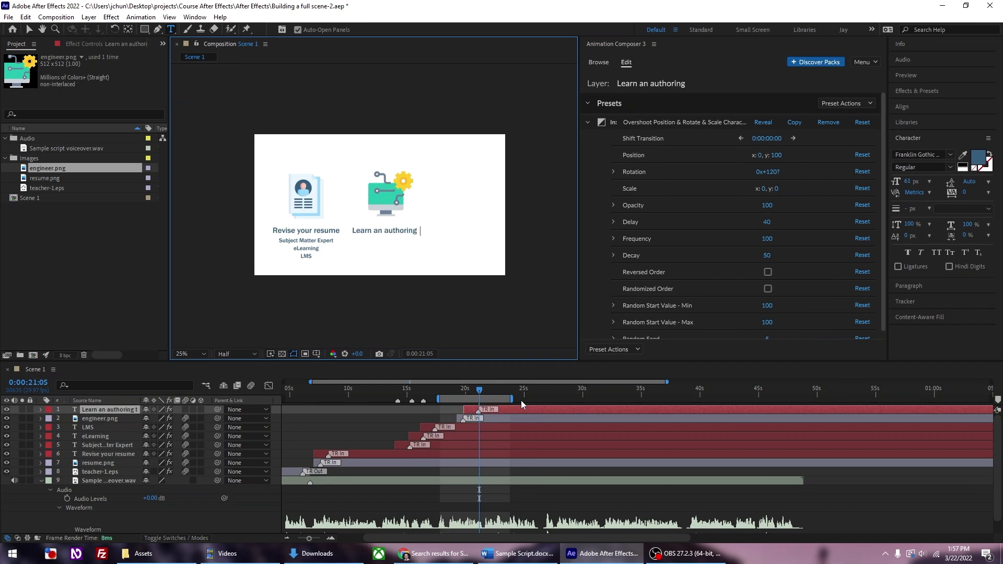
{"action": "type", "text": "tool"}
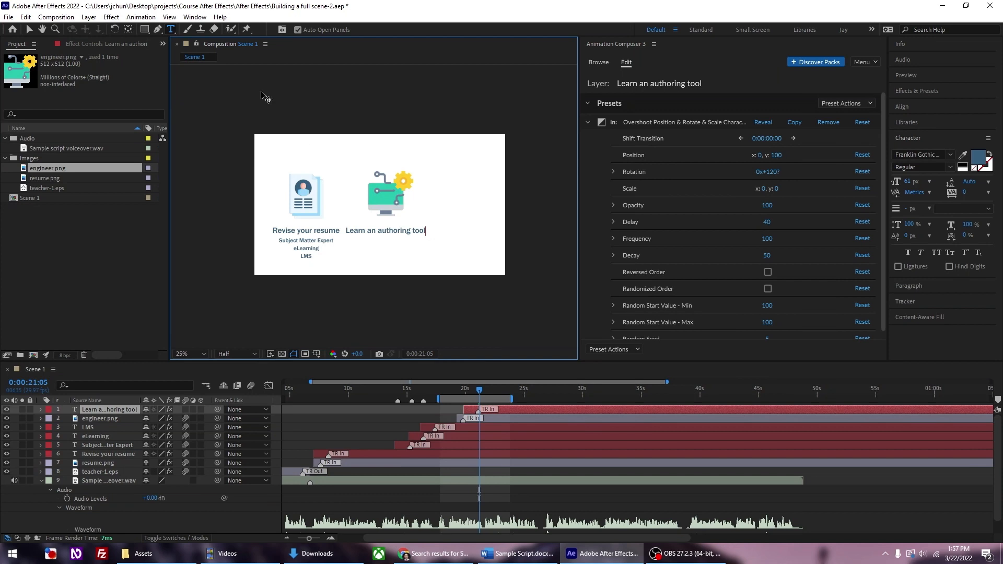
{"action": "left_click", "coordinate": [29, 29]}
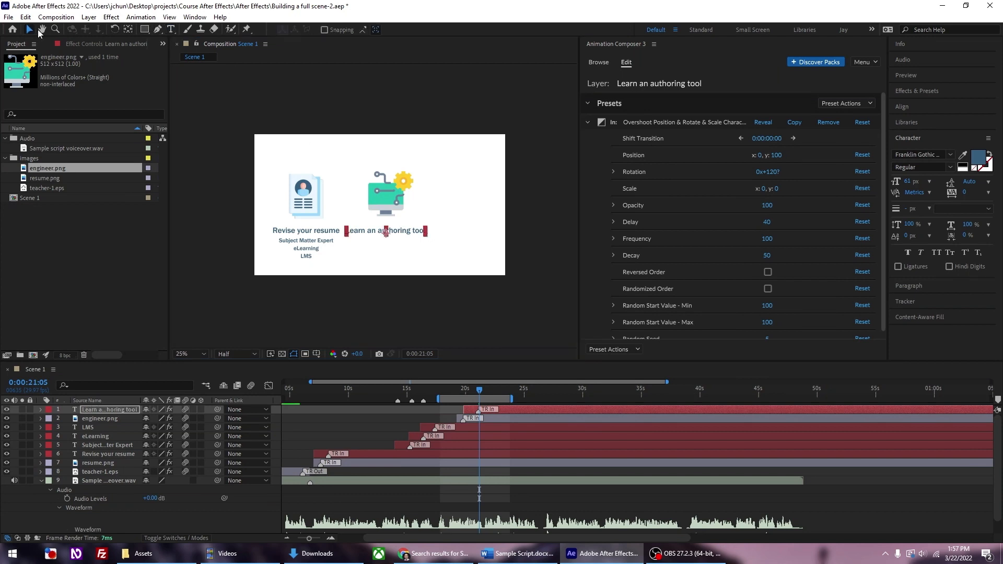
Shift the resume icon and its four text lines slightly left, and nudge the "Learn an authoring tool" caption slightly right
{"action": "left_click", "coordinate": [545, 279]}
{"action": "left_click_drag", "start_coordinate": [235, 174], "coordinate": [325, 275]}
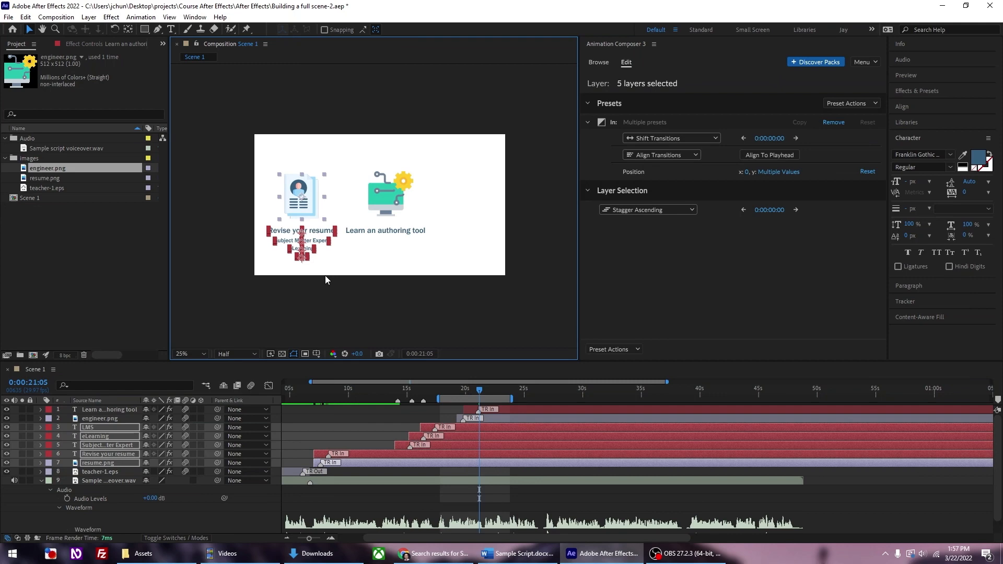
{"action": "left_click", "coordinate": [234, 224]}
{"action": "left_click", "coordinate": [395, 233]}
{"action": "key", "text": "Return"}
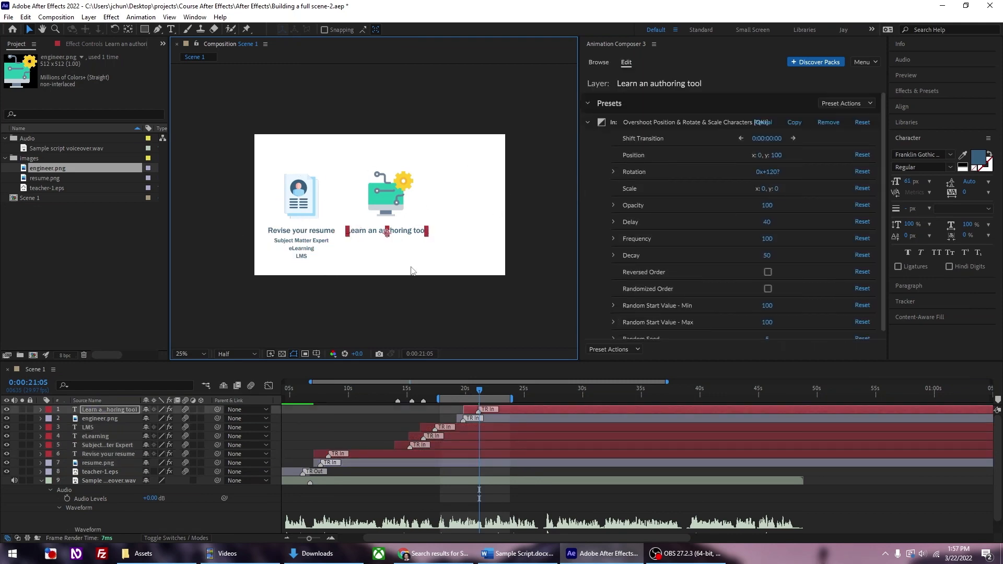
Move the "Learn an authoring tool" layer earlier to start with engineer.png, set the playhead to 0:00:20:12 and preview the timing
{"action": "left_click_drag", "start_coordinate": [453, 390], "coordinate": [484, 390]}
{"action": "left_click", "coordinate": [494, 427]}
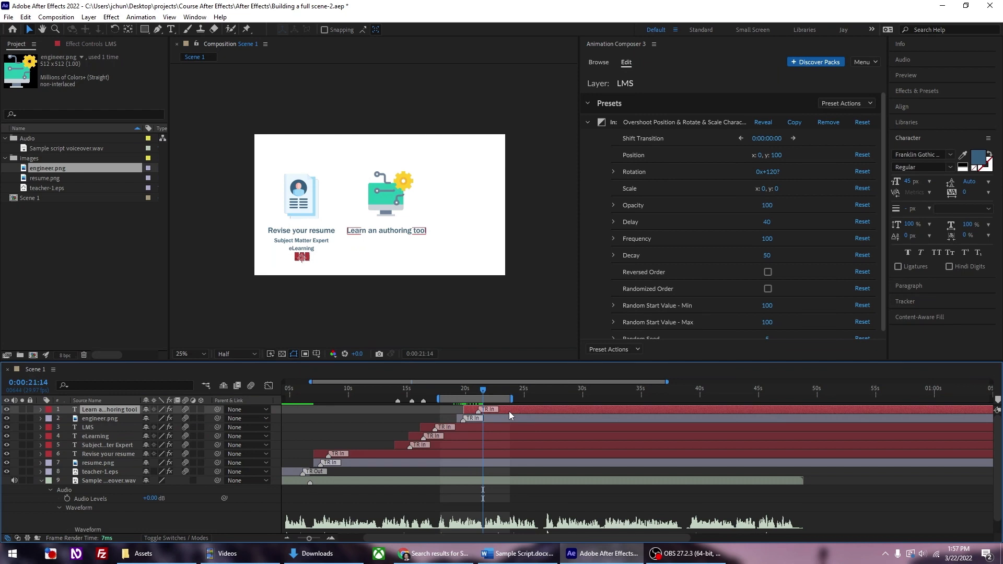
{"action": "left_click_drag", "start_coordinate": [509, 410], "coordinate": [506, 408]}
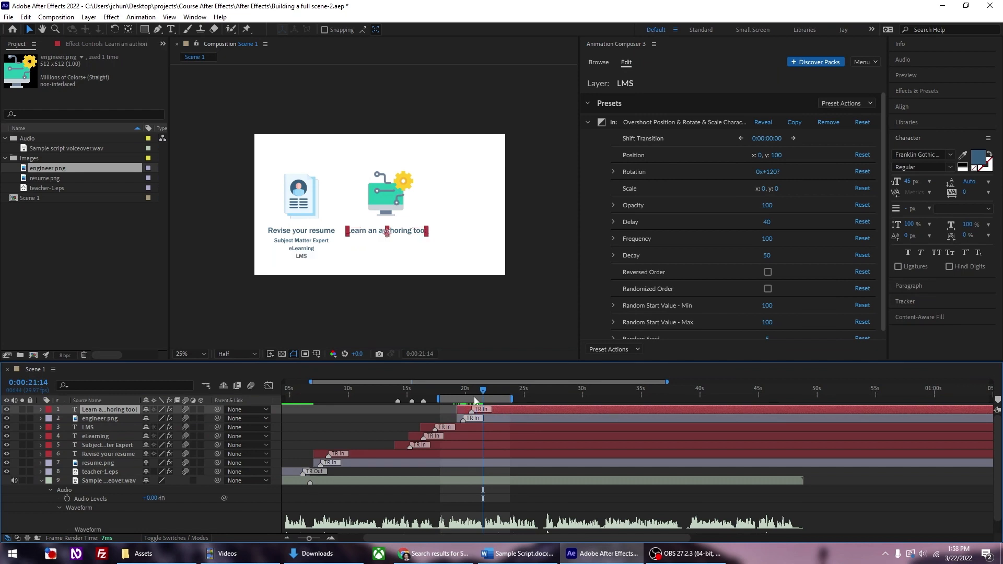
{"action": "left_click_drag", "start_coordinate": [453, 390], "coordinate": [470, 390]}
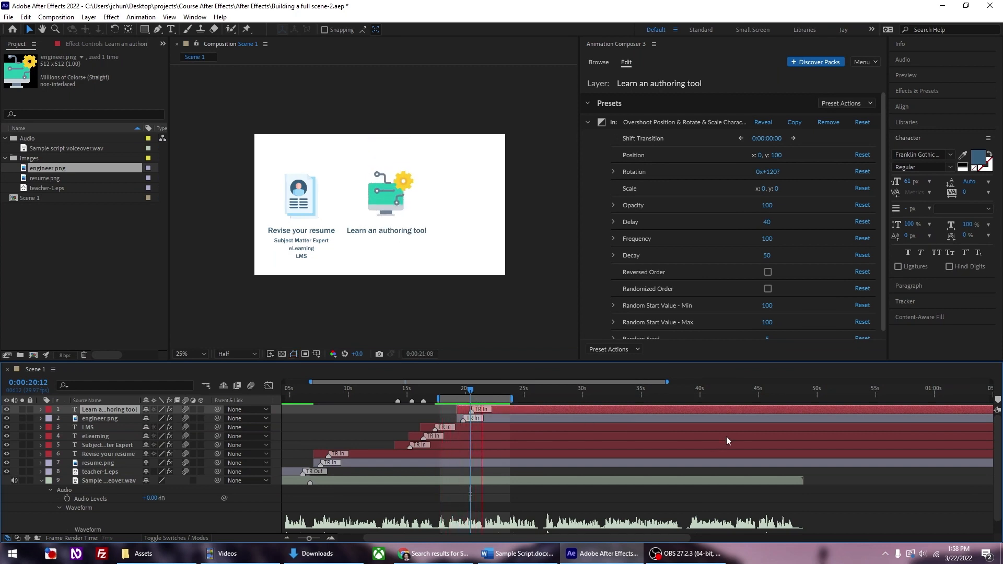
Preview the "Learn an authoring tool" caption's entrance against the voiceover
{"action": "key", "text": "space"}
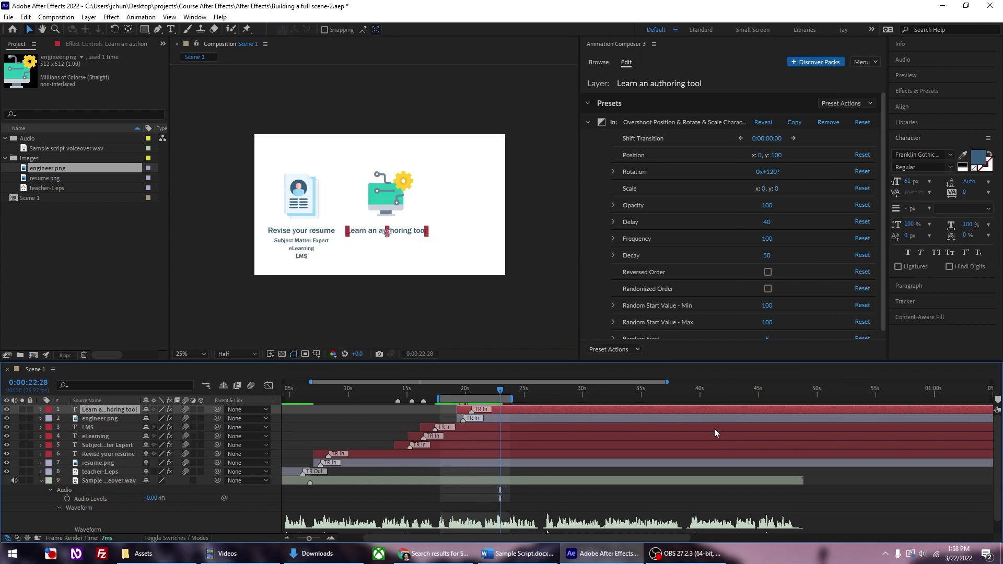
{"action": "key", "text": "space"}
{"action": "key", "text": "space"}
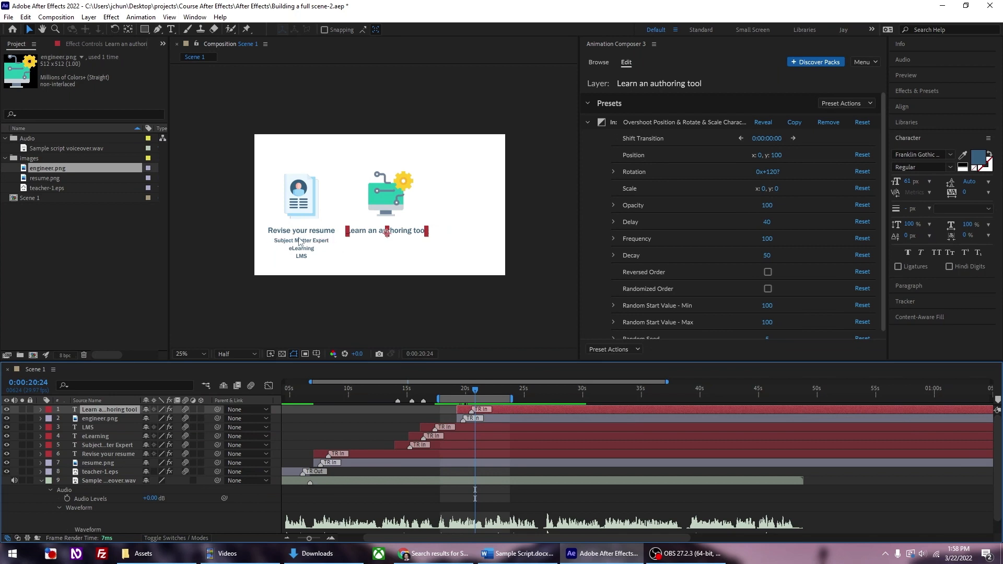
Duplicate the "Subject Matter Expert" text layer, move the copy to the top of the layer stack and start it just after "Learn an authoring tool"
{"action": "left_click", "coordinate": [305, 243]}
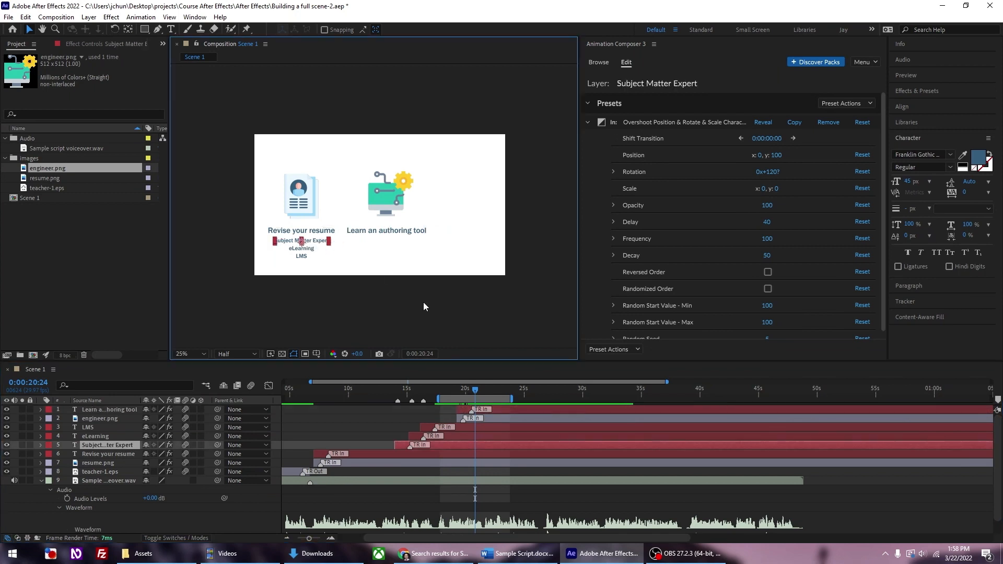
{"action": "left_click", "coordinate": [25, 17]}
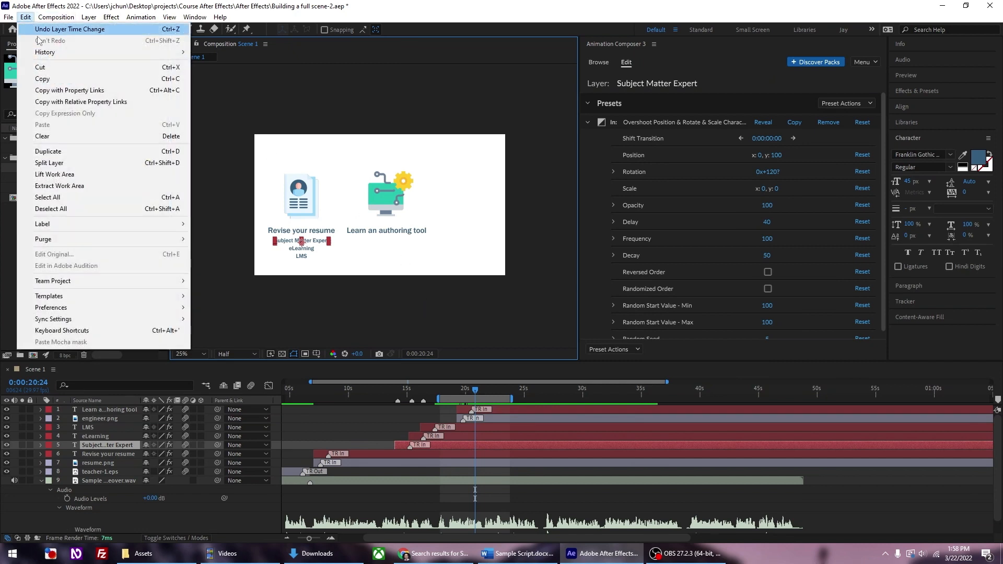
{"action": "left_click", "coordinate": [83, 152]}
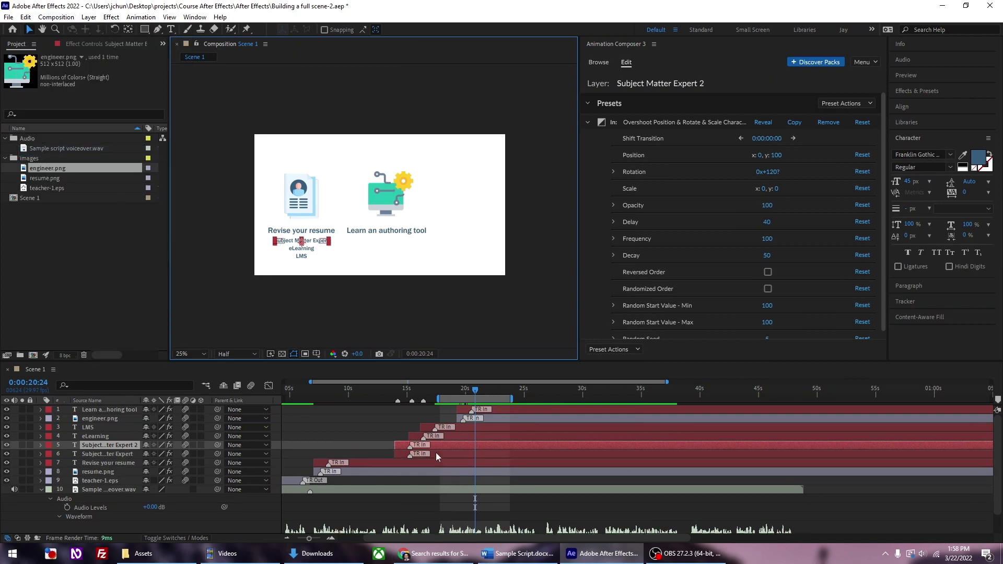
{"action": "left_click_drag", "start_coordinate": [453, 446], "coordinate": [522, 441]}
{"action": "left_click_drag", "start_coordinate": [120, 444], "coordinate": [121, 406]}
{"action": "left_click_drag", "start_coordinate": [512, 408], "coordinate": [507, 408]}
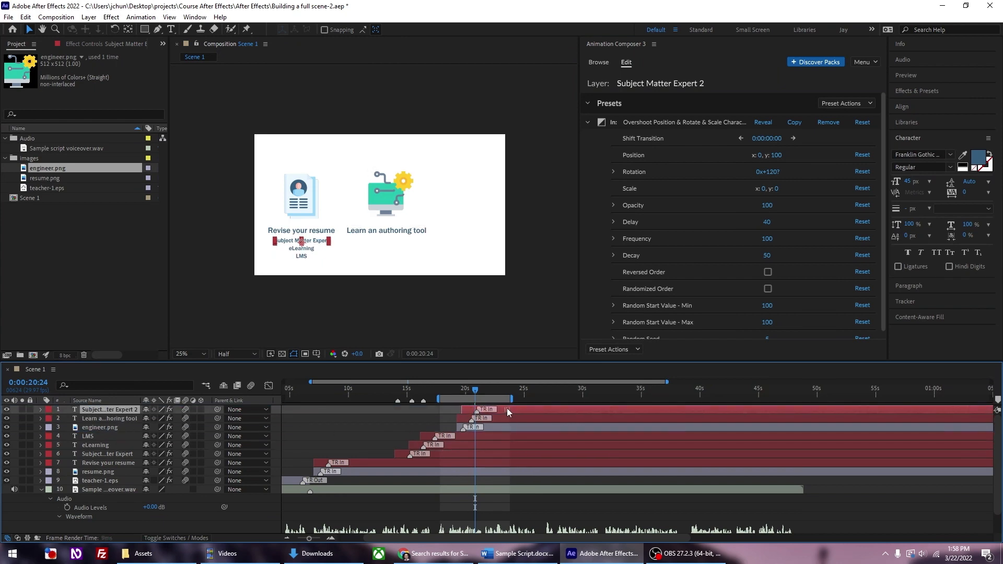
Preview the duplicated line's timing with the voiceover from 0:00:18:27
{"action": "left_click", "coordinate": [453, 388]}
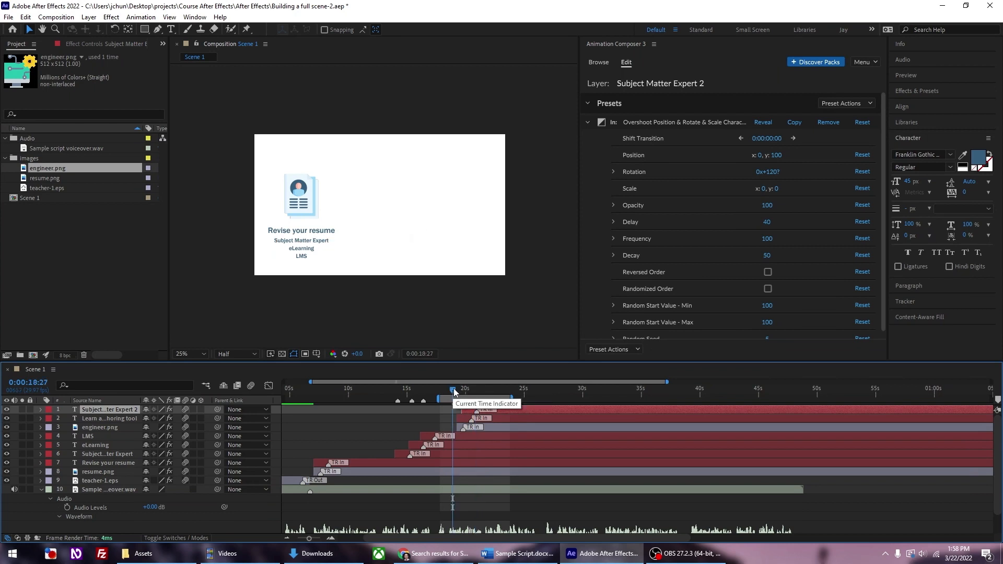
{"action": "left_click", "coordinate": [534, 333]}
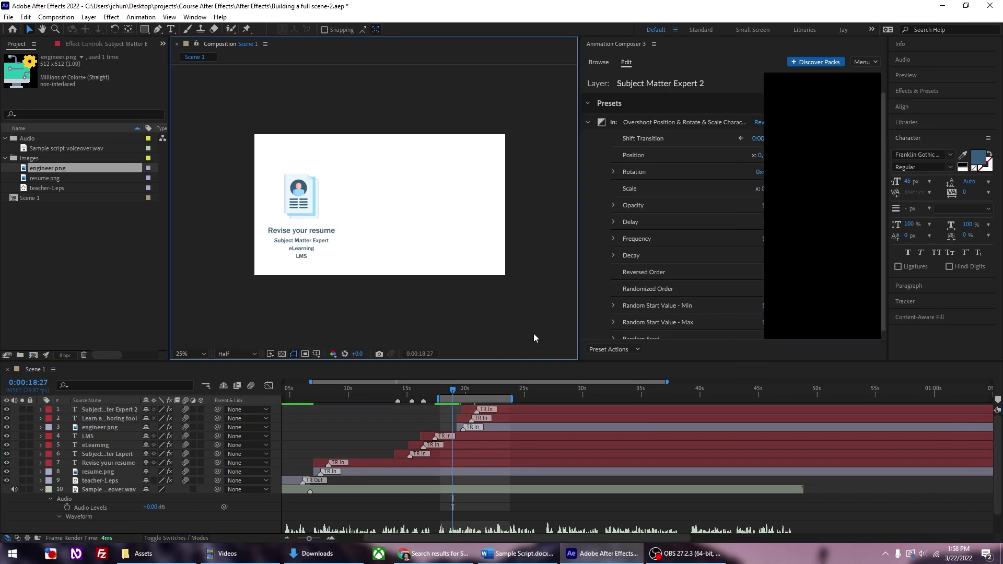
{"action": "key", "text": "space"}
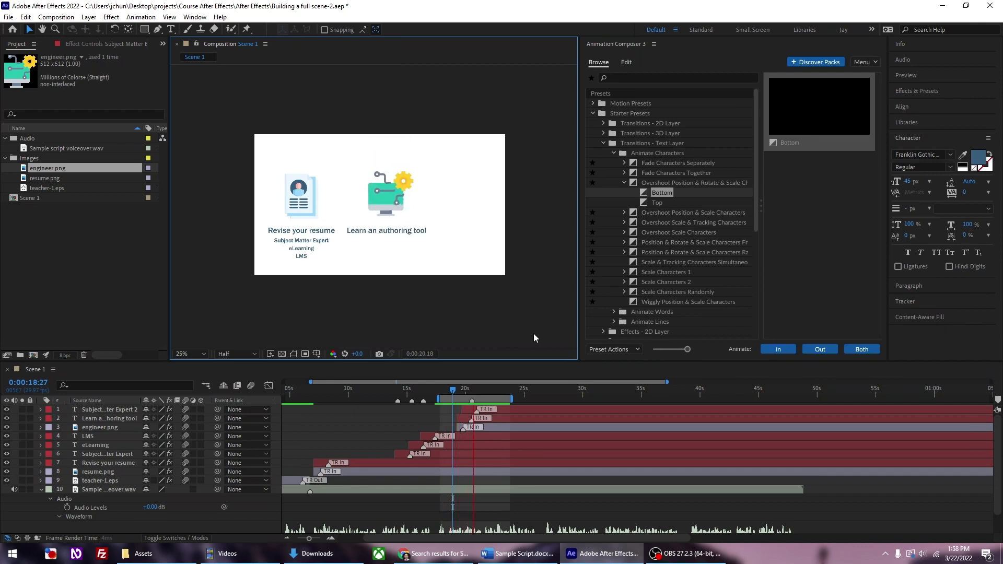
{"action": "key", "text": "space"}
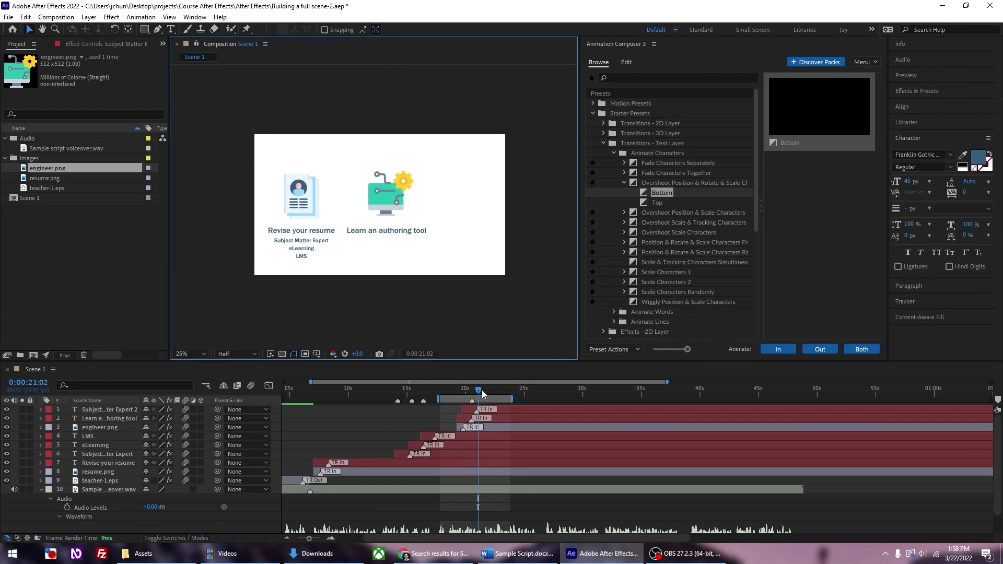
Start the duplicated "Subject Matter Expert" layer at about 0:00:20:12 and place its text beneath the "Learn an authoring tool" caption
{"action": "left_click_drag", "start_coordinate": [480, 392], "coordinate": [471, 392]}
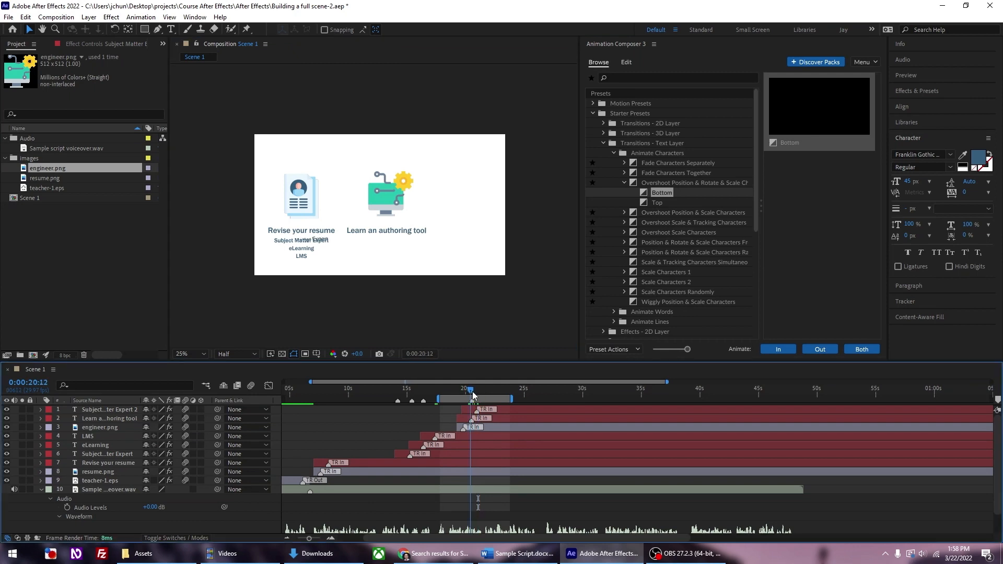
{"action": "left_click_drag", "start_coordinate": [506, 409], "coordinate": [513, 412]}
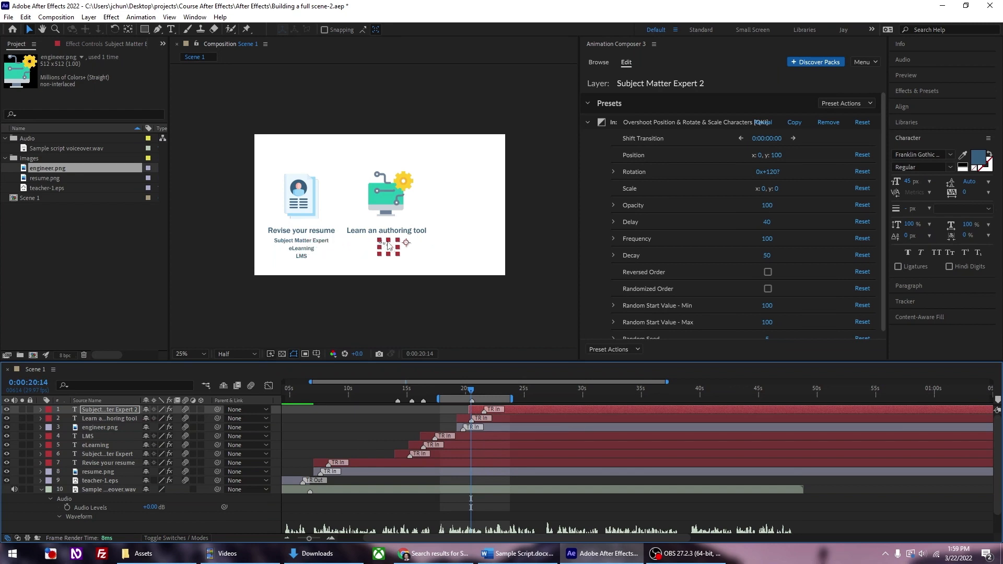
{"action": "left_click_drag", "start_coordinate": [471, 389], "coordinate": [484, 389]}
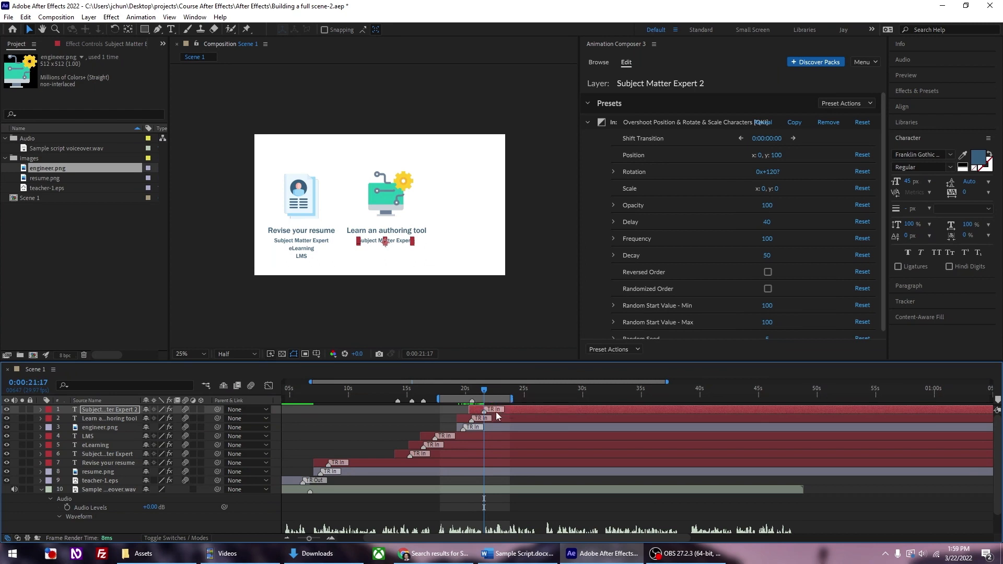
Change the duplicated line's text to "Articulate Storyline" and return to the Selection tool
{"action": "left_click", "coordinate": [517, 419]}
{"action": "double_click", "coordinate": [525, 408]}
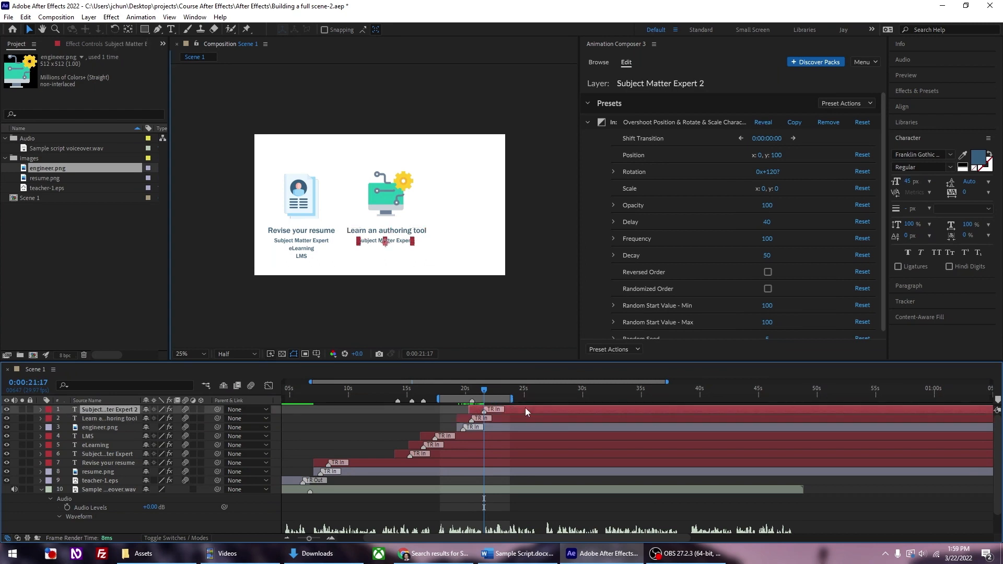
{"action": "type", "text": "Ar"}
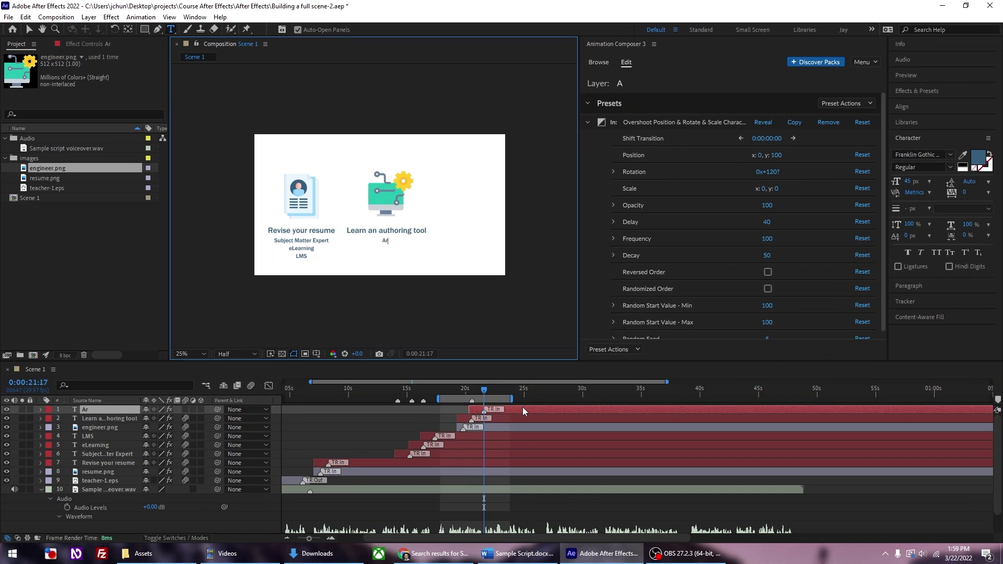
{"action": "type", "text": "ticulate Storyline"}
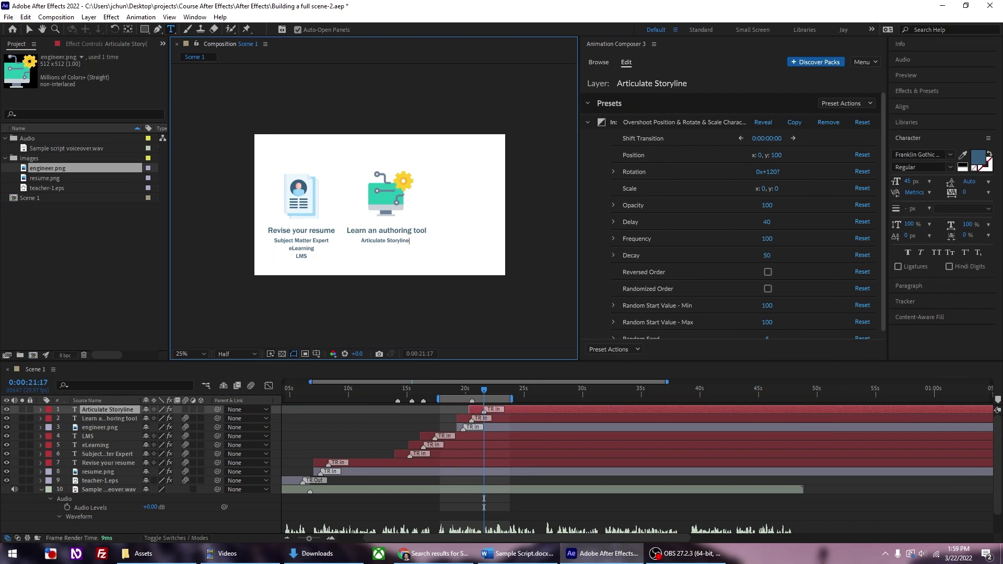
{"action": "left_click", "coordinate": [29, 30]}
{"action": "left_click", "coordinate": [176, 196]}
Preview the "Articulate Storyline" line, extend the work area's end to about 27 seconds and check the Word script for the next point
{"action": "key", "text": "space"}
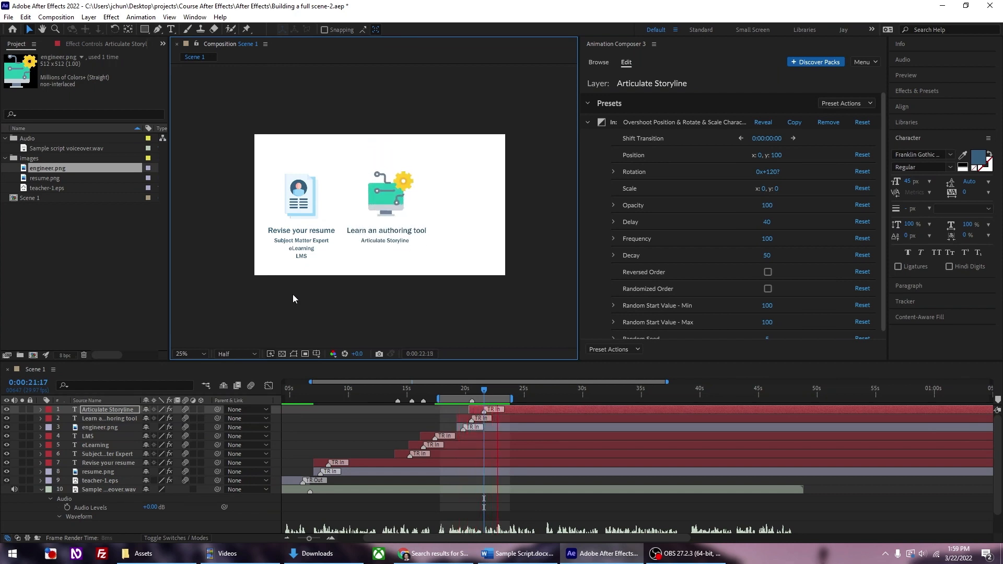
{"action": "key", "text": "space"}
{"action": "left_click_drag", "start_coordinate": [513, 398], "coordinate": [545, 398]}
{"action": "left_click", "coordinate": [517, 553]}
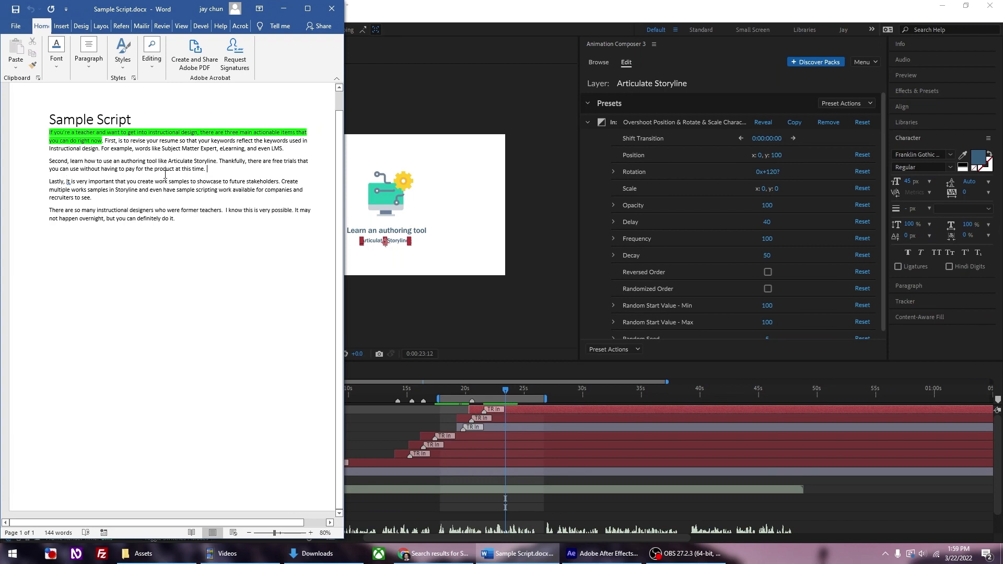
{"action": "left_click", "coordinate": [467, 29]}
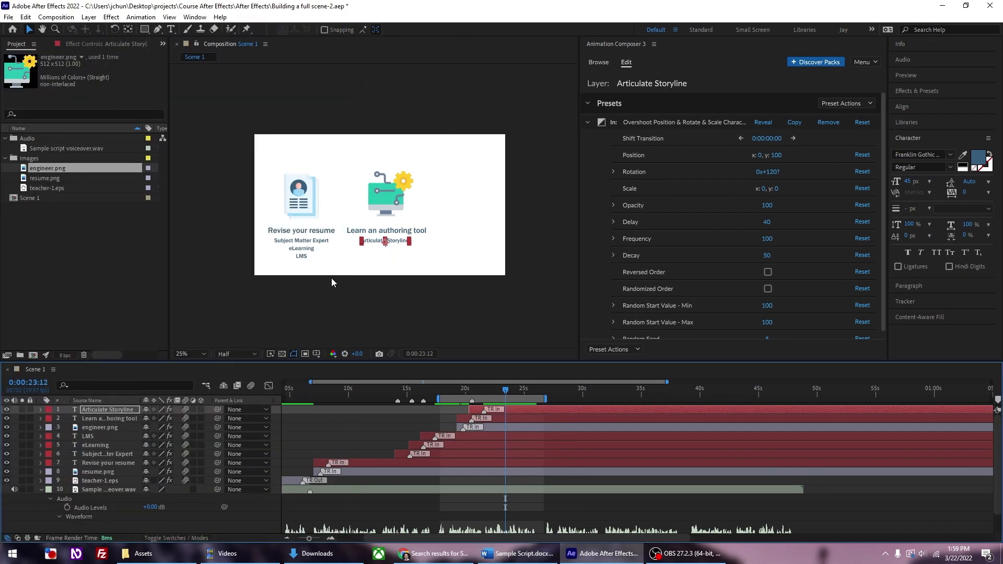
Duplicate the "Articulate Storyline" text layer, start the copy about one second later and place it directly beneath the original line
{"action": "left_click", "coordinate": [525, 416]}
{"action": "left_click", "coordinate": [528, 410]}
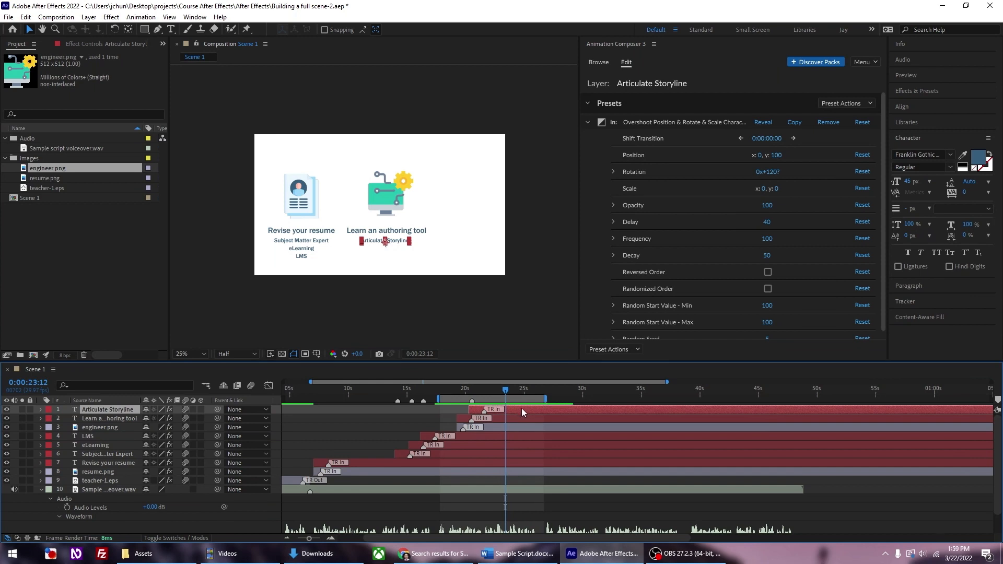
{"action": "key", "text": "ctrl+d"}
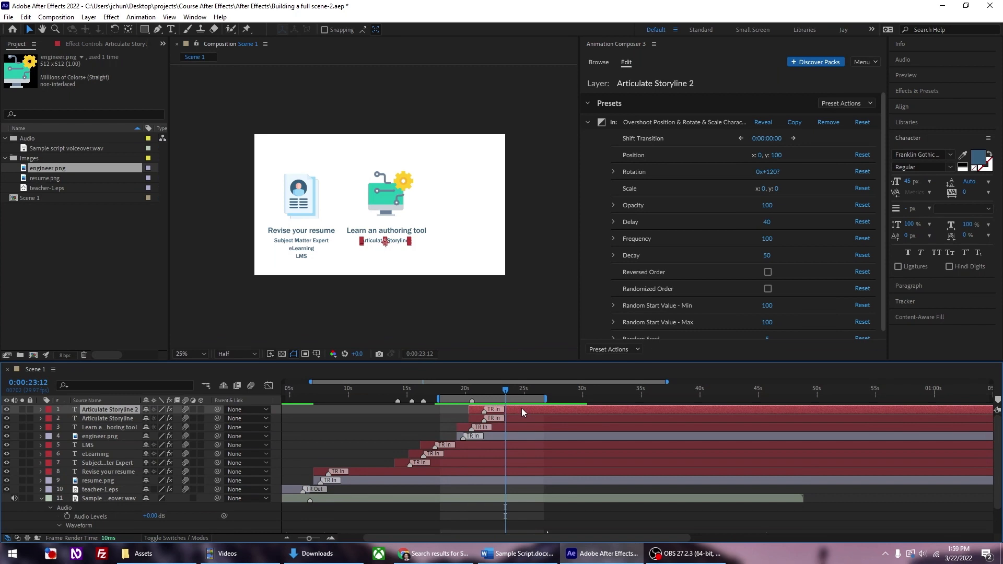
{"action": "left_click_drag", "start_coordinate": [520, 411], "coordinate": [532, 410]}
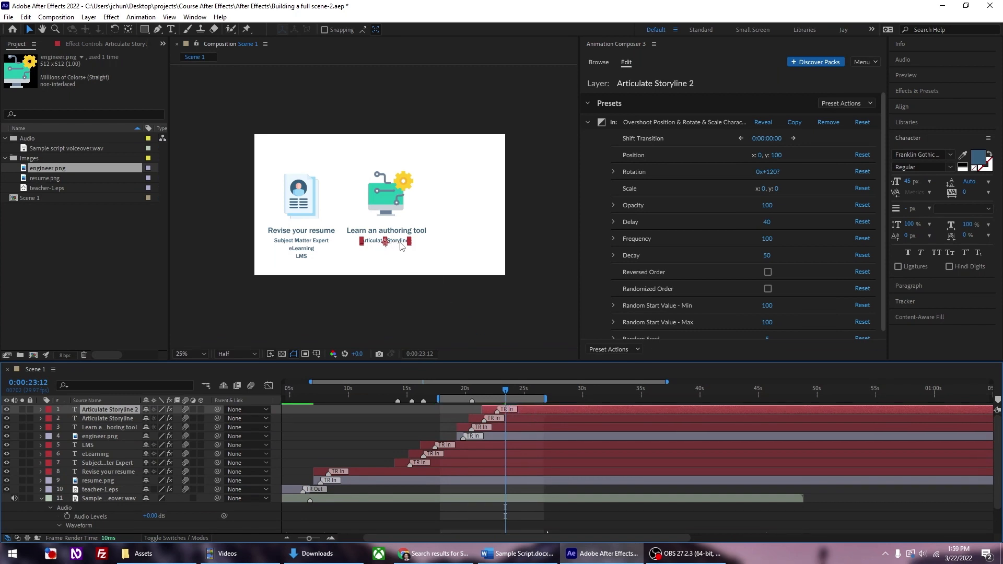
{"action": "left_click_drag", "start_coordinate": [399, 246], "coordinate": [398, 253]}
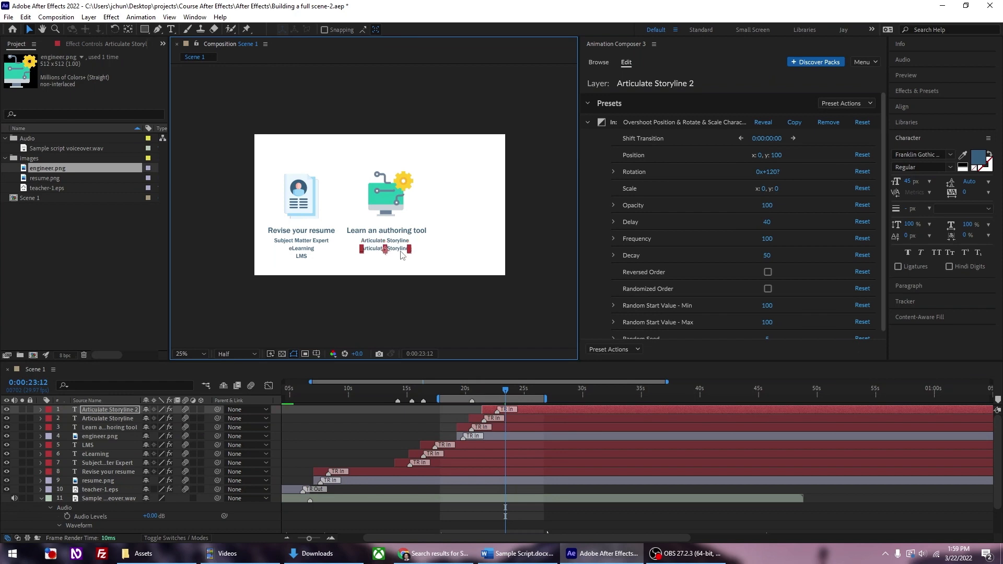
Change the copied "Articulate Storyline" line's text to "Free Trials"
{"action": "double_click", "coordinate": [530, 410]}
{"action": "type", "text": "F"}
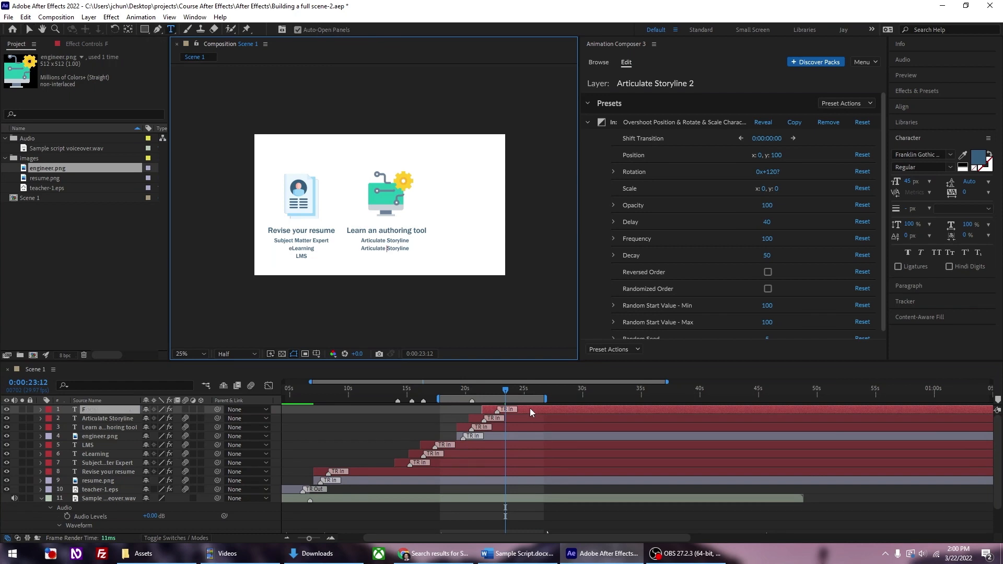
{"action": "type", "text": "ree Tra"}
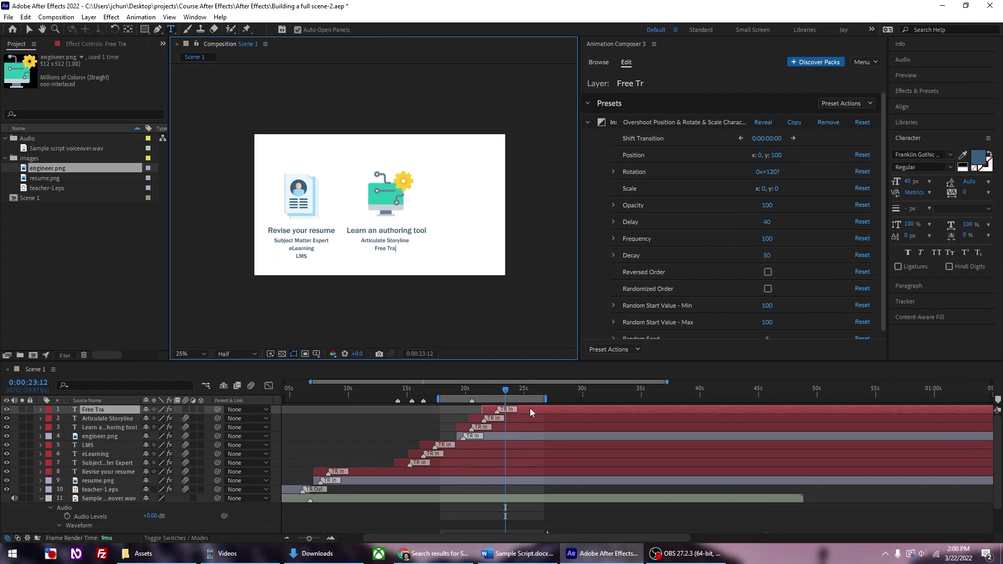
{"action": "type", "text": "ils"}
Preview the "Free Trials" line's timing with the voiceover from 0:00:19:01
{"action": "left_click", "coordinate": [453, 392]}
{"action": "key", "text": "space"}
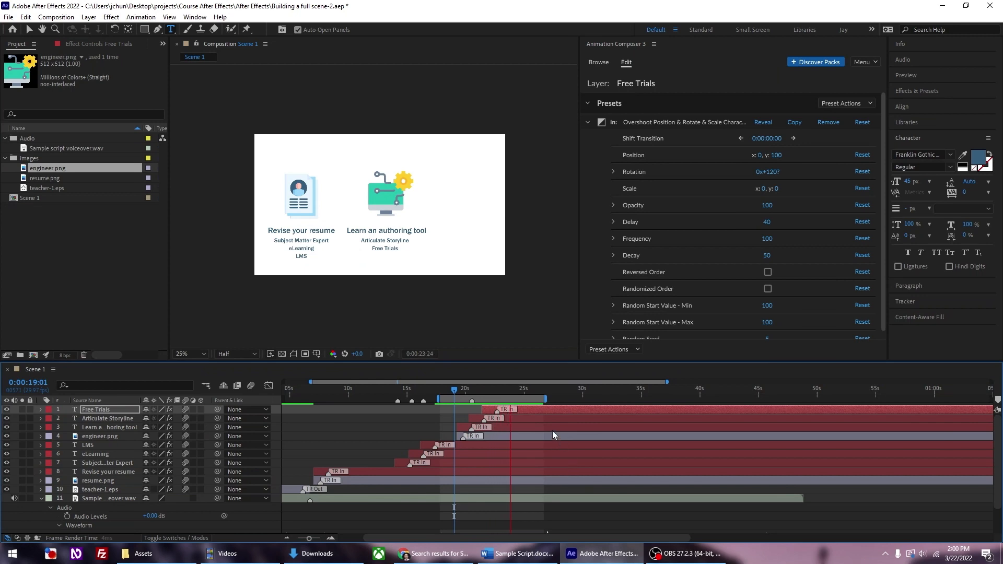
{"action": "key", "text": "space"}
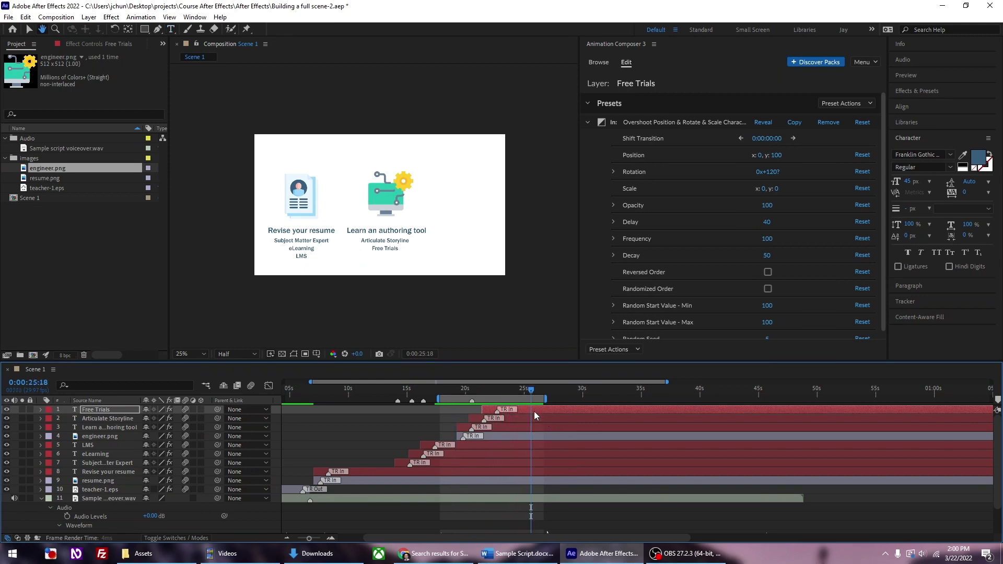
Shift the "Free Trials" layer about half a second later and preview its timing
{"action": "left_click", "coordinate": [530, 409]}
{"action": "left_click_drag", "start_coordinate": [531, 410], "coordinate": [534, 410]}
{"action": "key", "text": "space"}
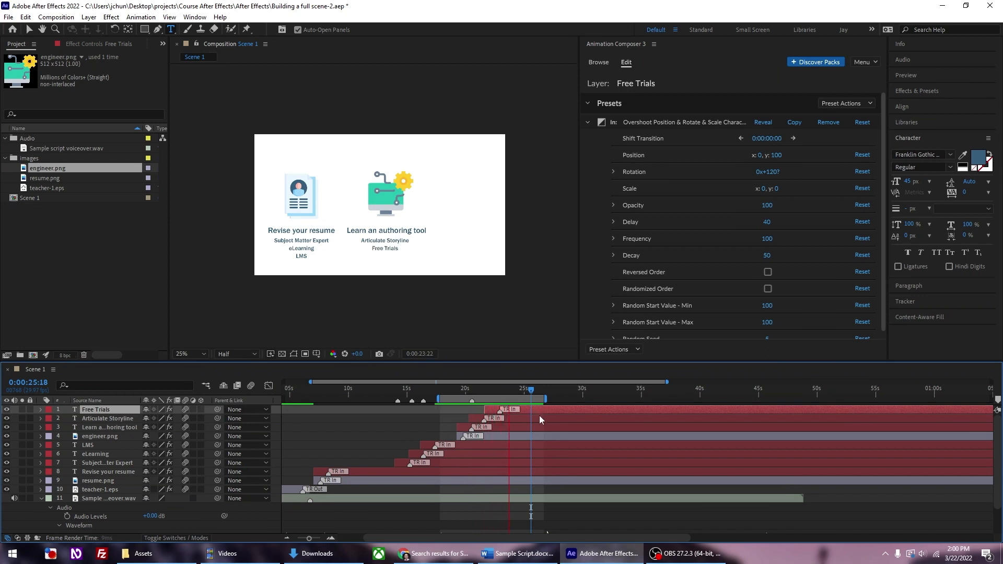
{"action": "key", "text": "space"}
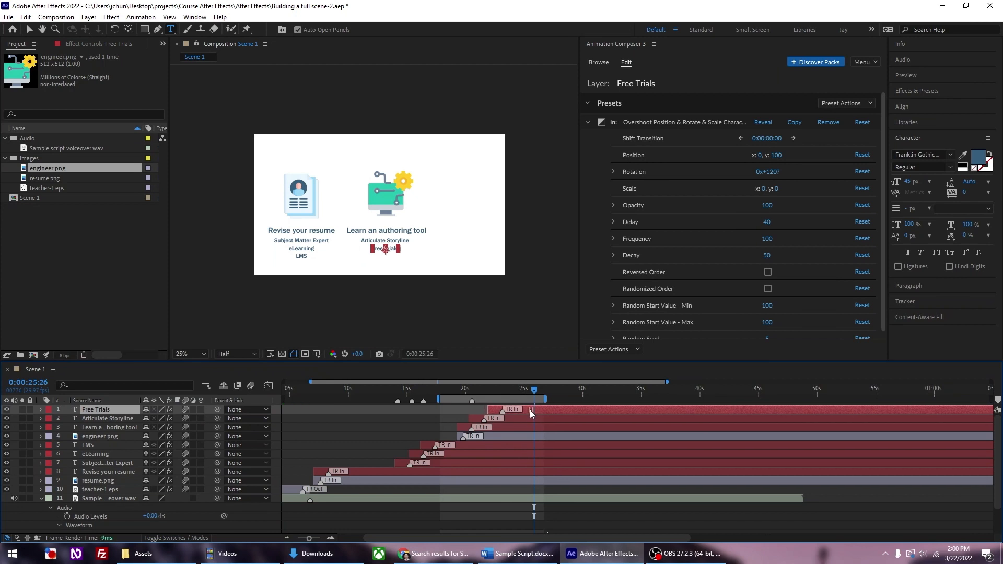
Extend and shift the work area to span about 19 to 44 seconds, and set the playhead to 0:00:21:24
{"action": "left_click_drag", "start_coordinate": [543, 401], "coordinate": [726, 399]}
{"action": "left_click_drag", "start_coordinate": [659, 399], "coordinate": [677, 399]}
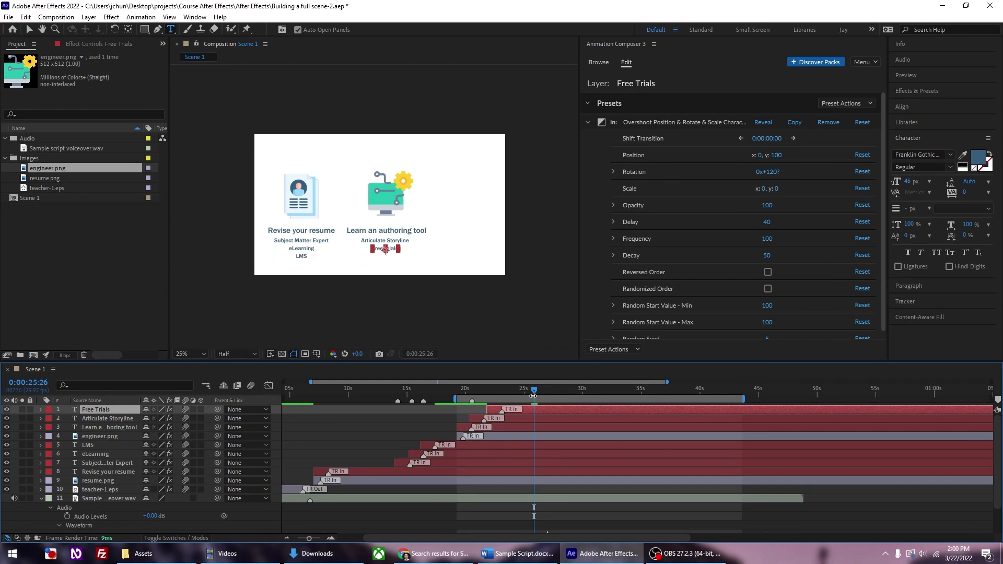
{"action": "left_click", "coordinate": [501, 395]}
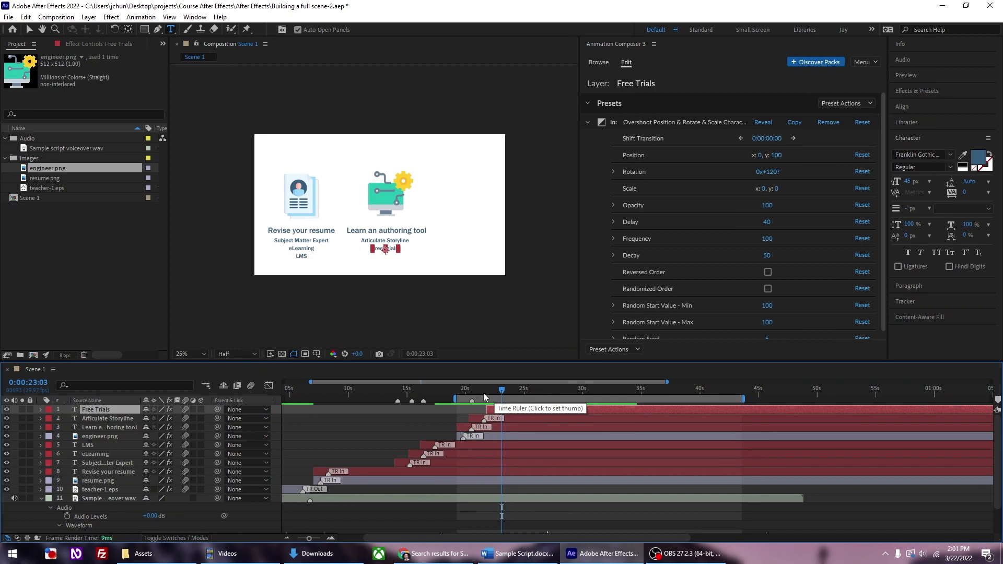
{"action": "left_click", "coordinate": [487, 393]}
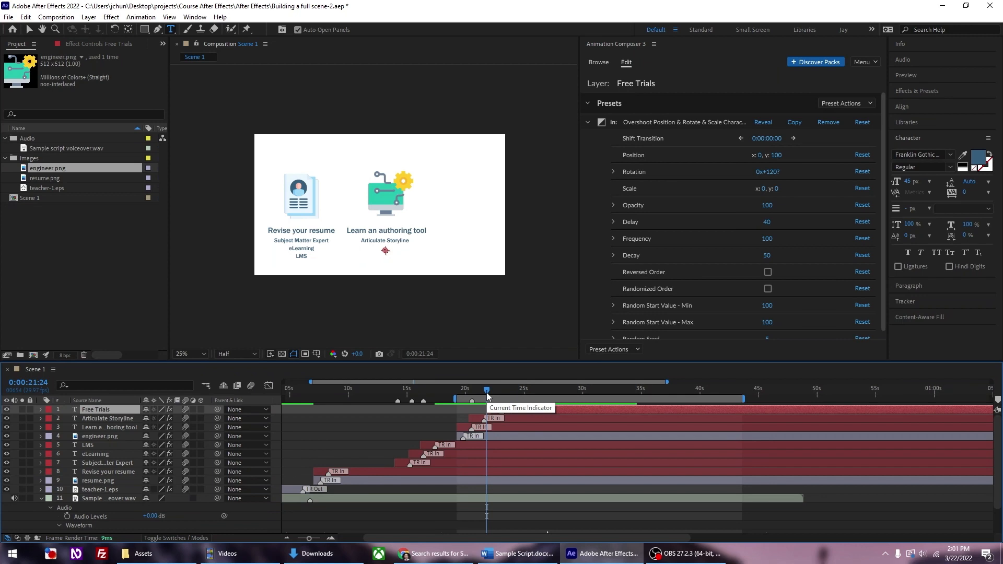
Preview the "Free Trials" entrance, move the playhead to 0:00:22:05 and open the Preview settings
{"action": "key", "text": "ctrl+shift+h"}
{"action": "key", "text": "space"}
{"action": "left_click_drag", "start_coordinate": [487, 393], "coordinate": [490, 393]}
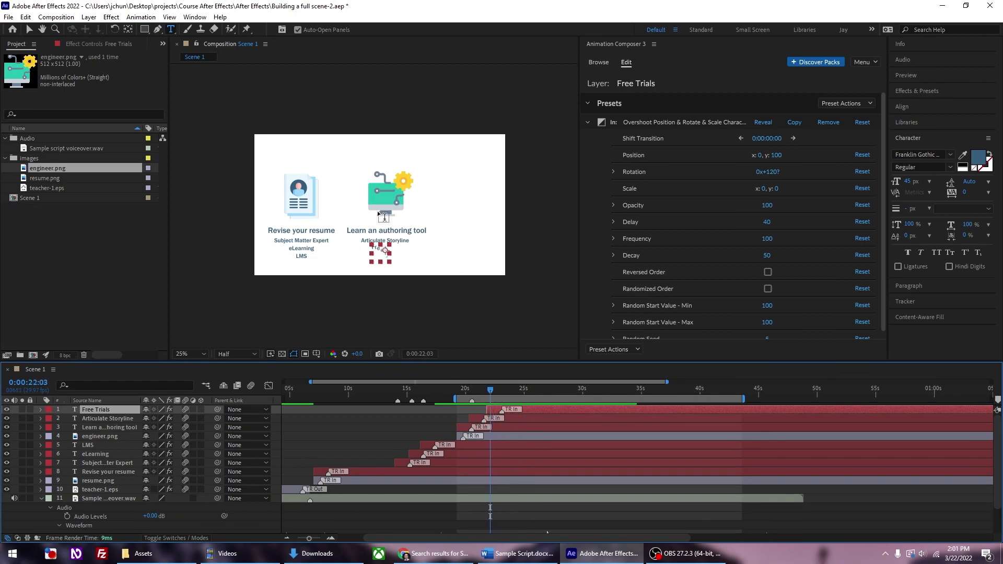
{"action": "left_click_drag", "start_coordinate": [489, 395], "coordinate": [491, 398]}
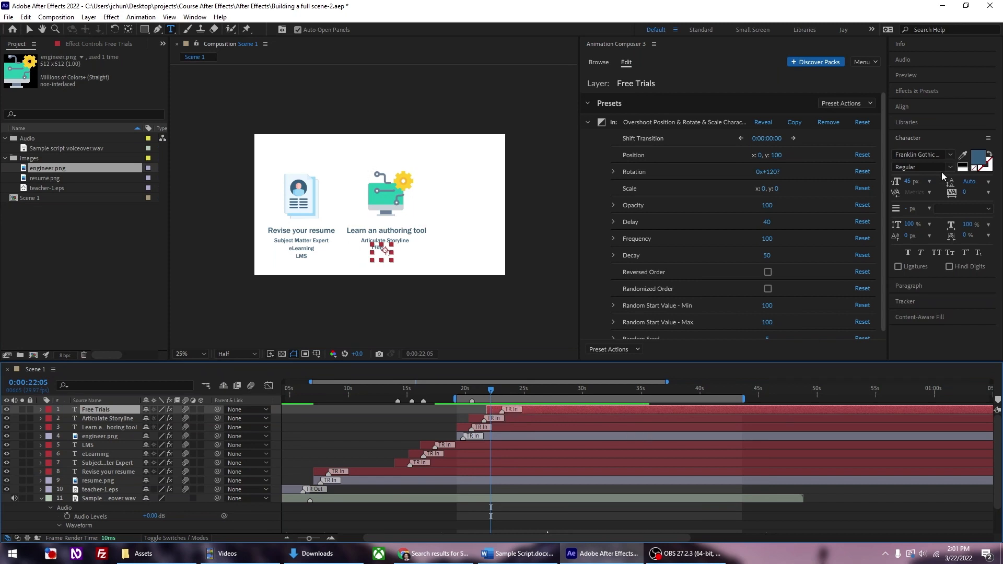
{"action": "left_click", "coordinate": [909, 76]}
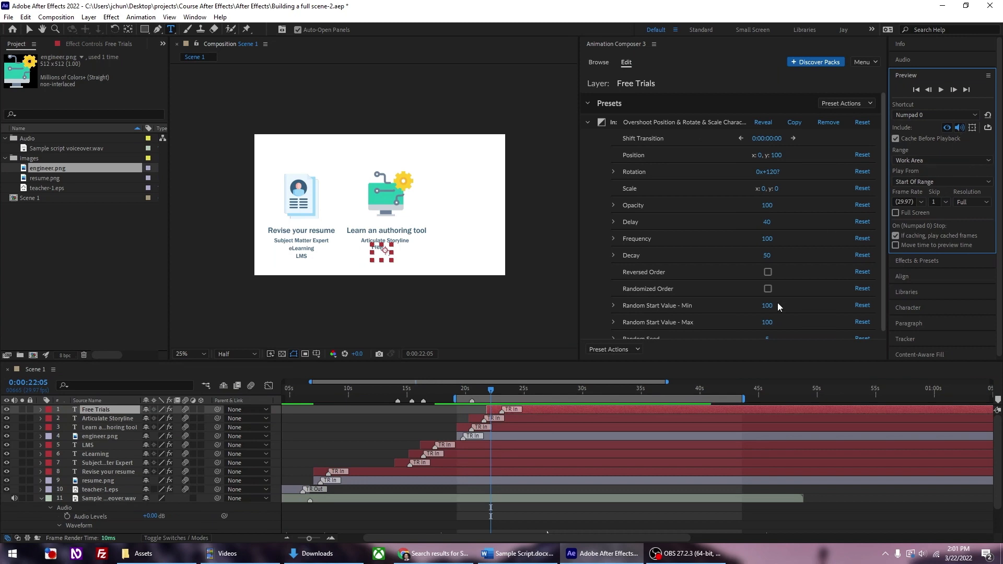
Move the playhead to 0:00:24:26 and switch to the Word document to read the script's third point
{"action": "left_click", "coordinate": [487, 398]}
{"action": "left_click_drag", "start_coordinate": [489, 399], "coordinate": [526, 400]}
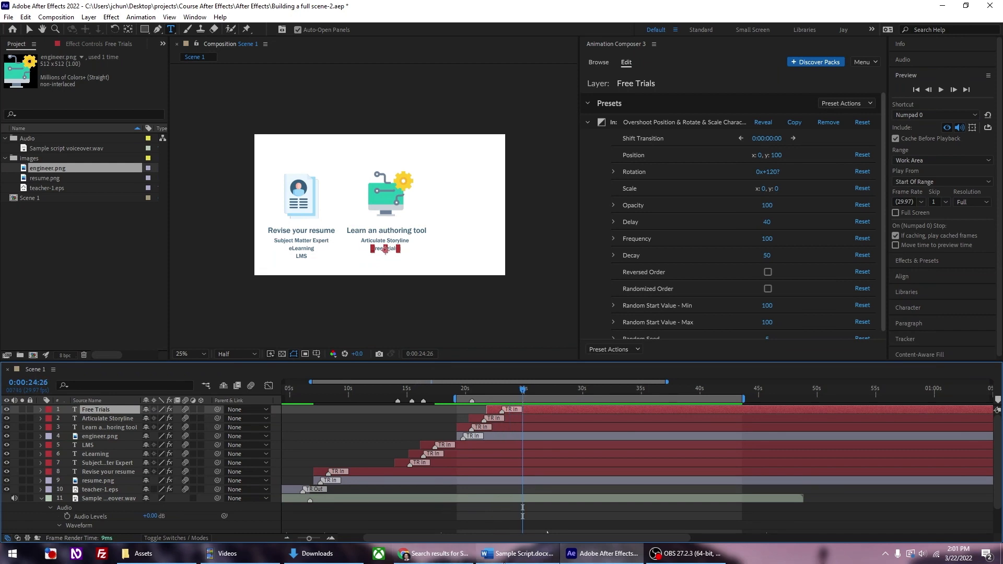
{"action": "left_click", "coordinate": [508, 556]}
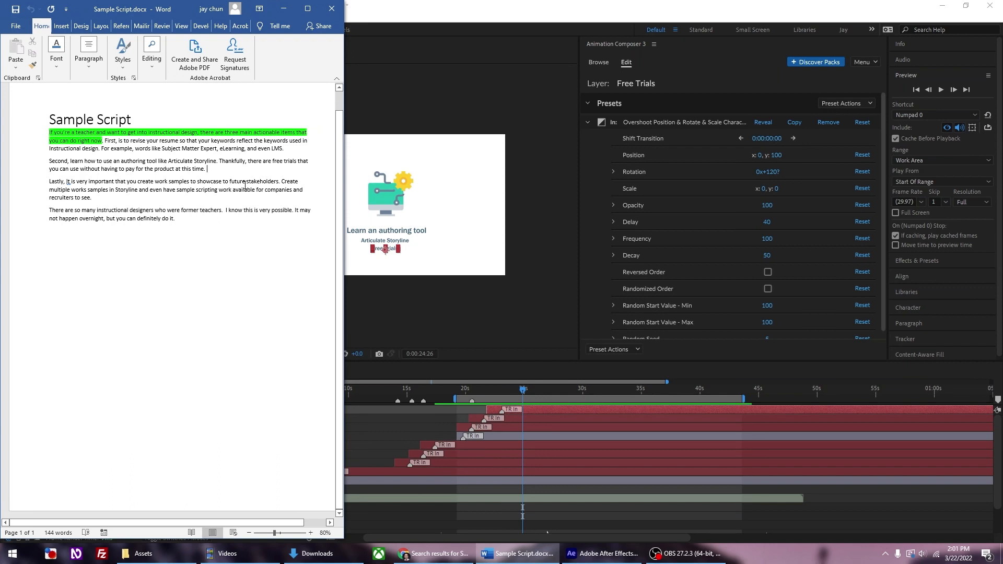
Switch to Flaticon in Chrome, close the engineer icon's page, and search for "work sample" icons and browse them
{"action": "left_click", "coordinate": [423, 559]}
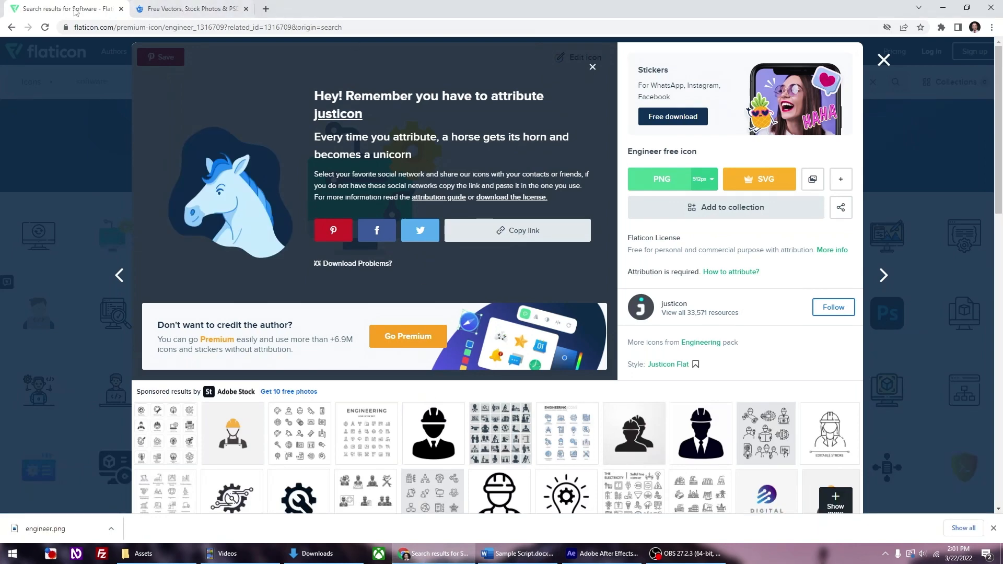
{"action": "left_click", "coordinate": [884, 59]}
{"action": "left_click", "coordinate": [357, 78]}
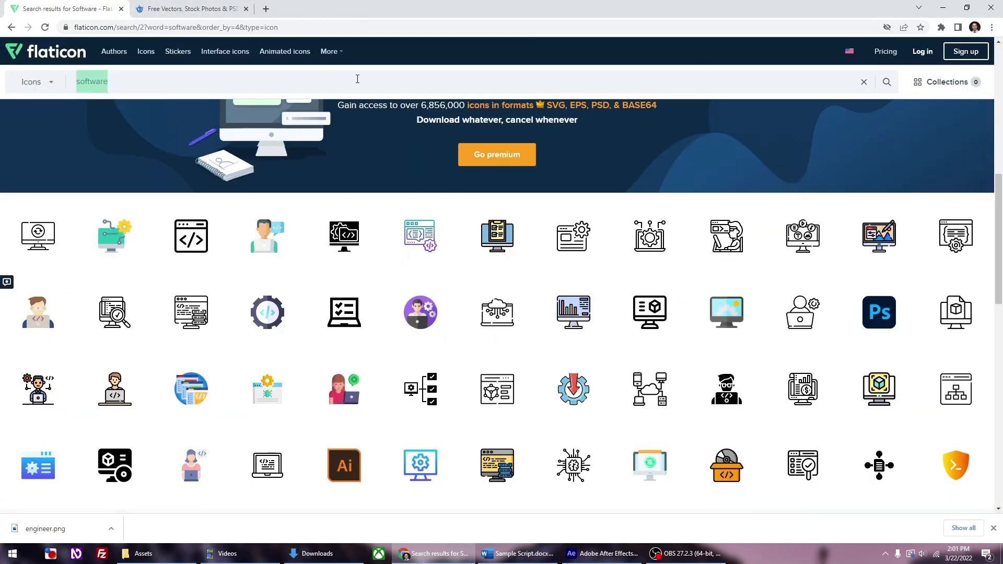
{"action": "type", "text": "work sample"}
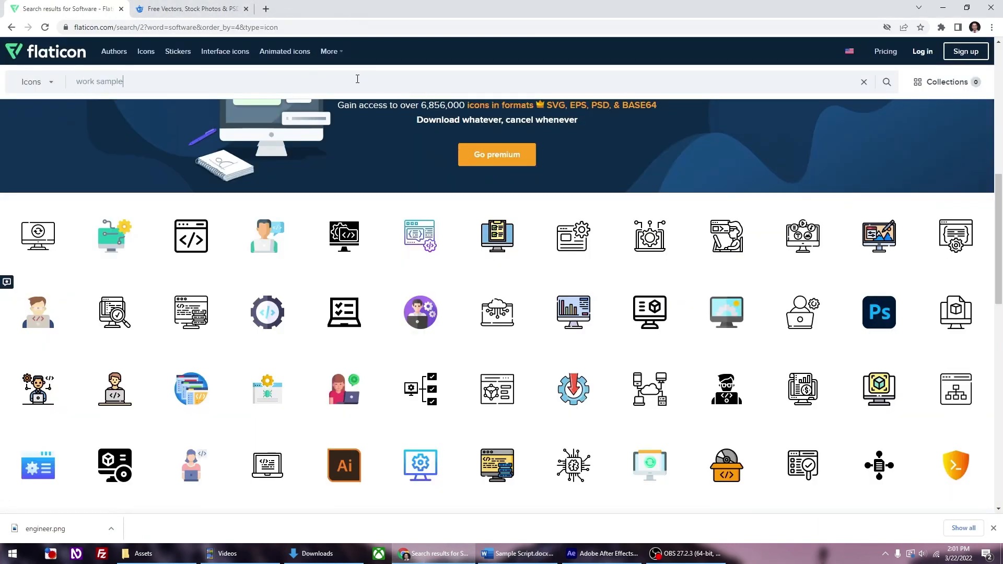
{"action": "key", "text": "Return"}
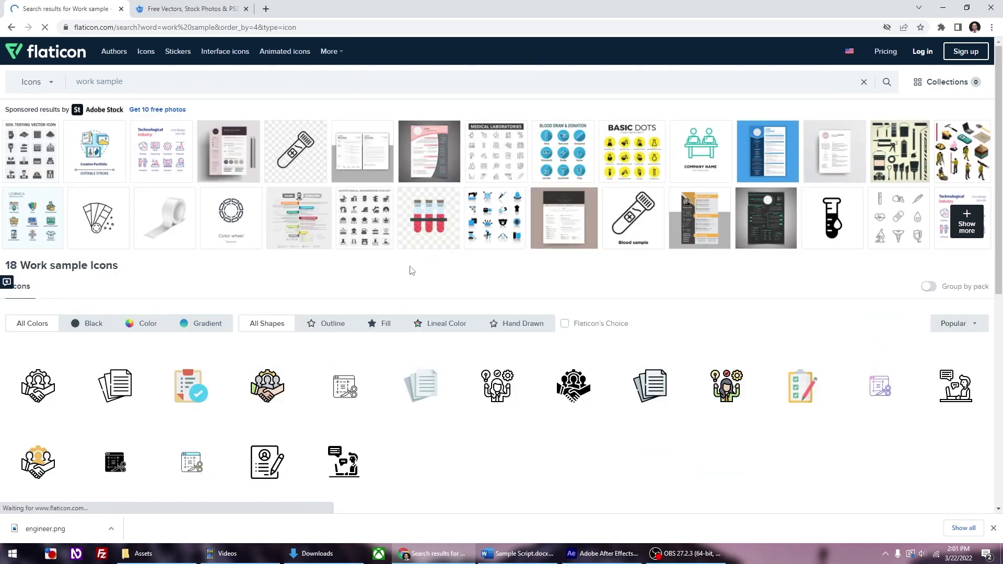
{"action": "scroll", "coordinate": [411, 271], "scroll_direction": "down", "scroll_amount": 2}
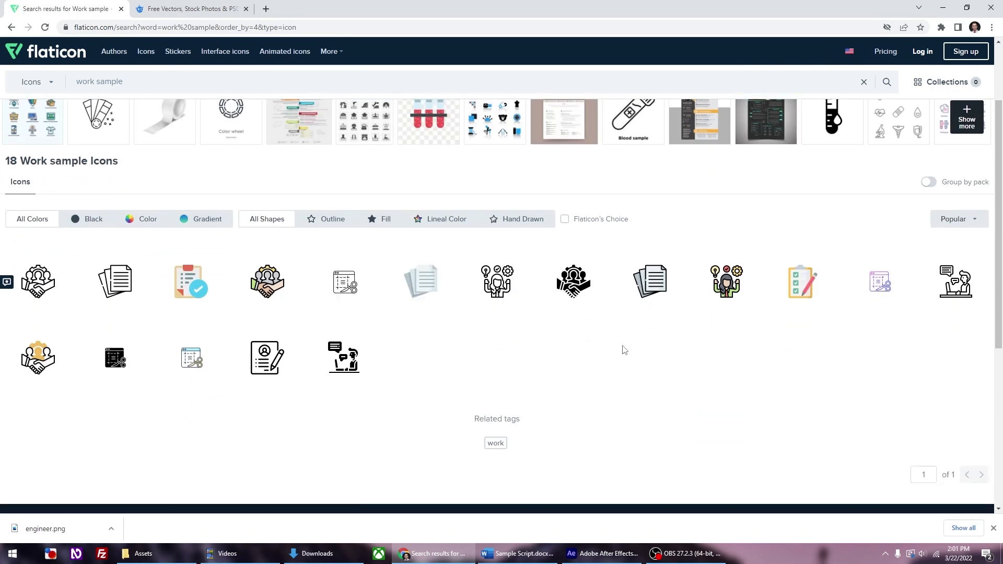
{"action": "scroll", "coordinate": [621, 351], "scroll_direction": "down", "scroll_amount": 5}
{"action": "scroll", "coordinate": [620, 345], "scroll_direction": "up", "scroll_amount": 4}
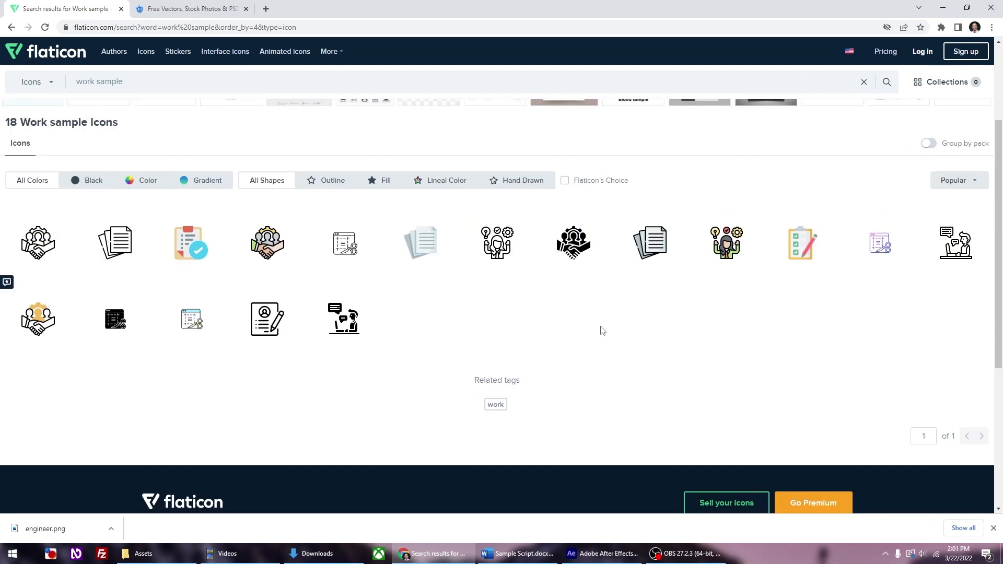
{"action": "scroll", "coordinate": [615, 339], "scroll_direction": "up", "scroll_amount": 3}
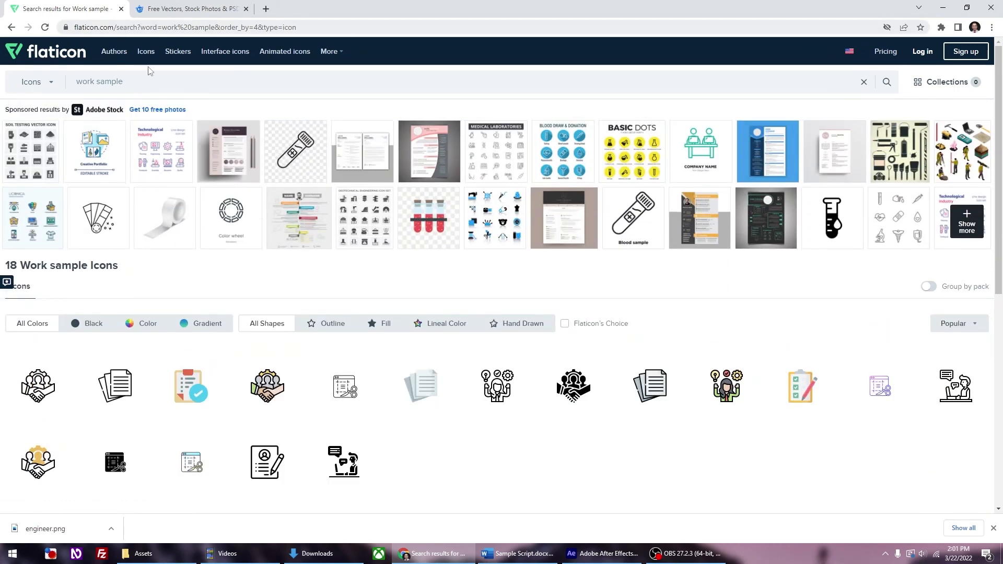
Search Flaticon for "sample" and look through the first page of icons
{"action": "left_click_drag", "start_coordinate": [151, 82], "coordinate": [47, 88]}
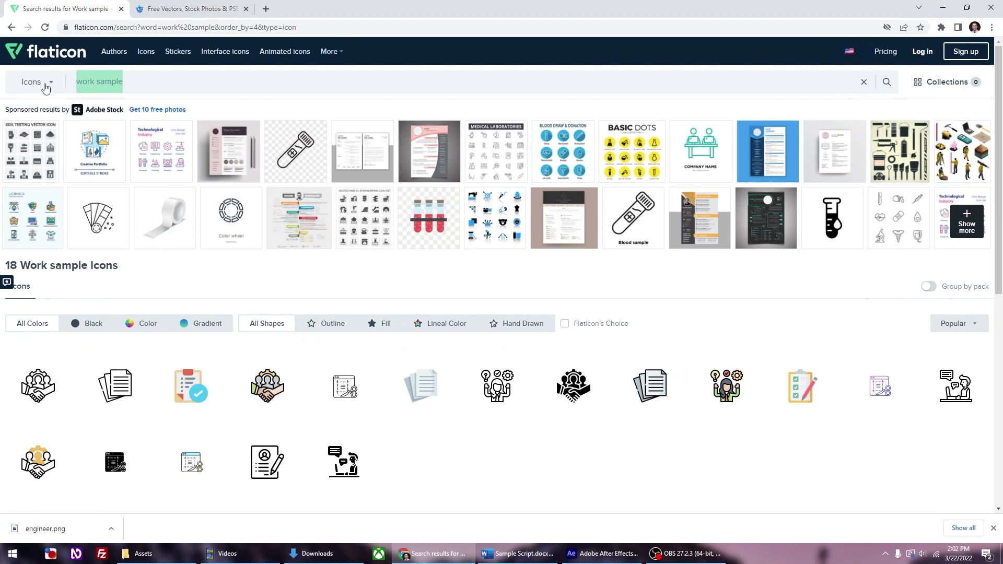
{"action": "type", "text": "sampl"}
{"action": "key", "text": "Return"}
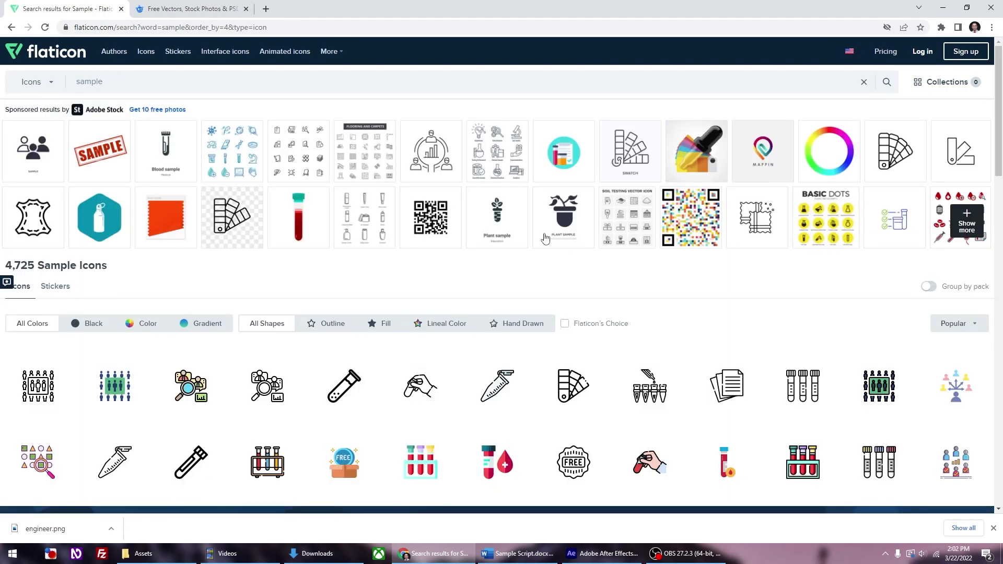
{"action": "scroll", "coordinate": [768, 365], "scroll_direction": "down", "scroll_amount": 3}
{"action": "mouse_move", "coordinate": [520, 337]}
{"action": "scroll", "coordinate": [520, 337], "scroll_direction": "down", "scroll_amount": 10}
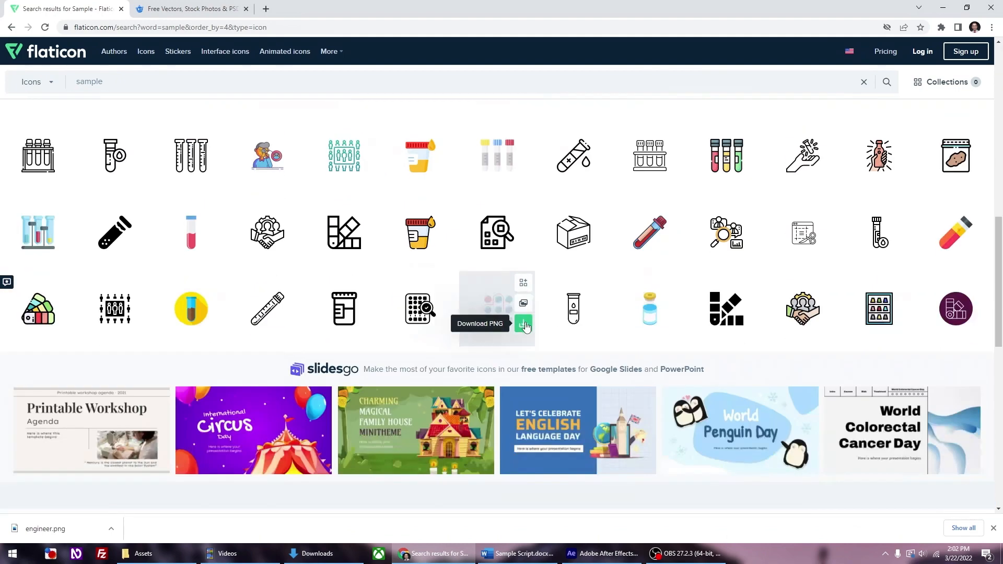
{"action": "scroll", "coordinate": [525, 332], "scroll_direction": "down", "scroll_amount": 5}
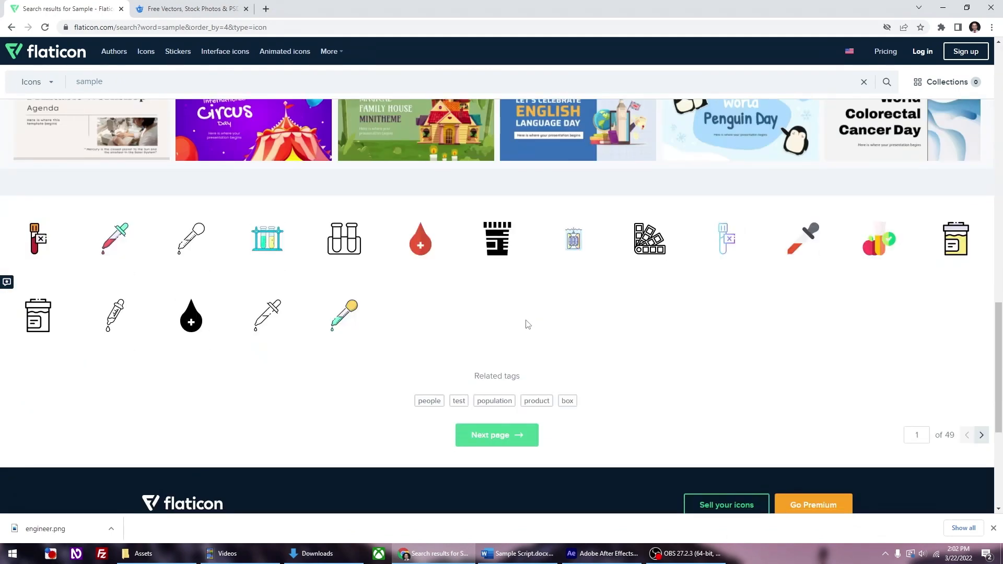
{"action": "scroll", "coordinate": [525, 325], "scroll_direction": "up", "scroll_amount": 6}
{"action": "scroll", "coordinate": [525, 325], "scroll_direction": "up", "scroll_amount": 5}
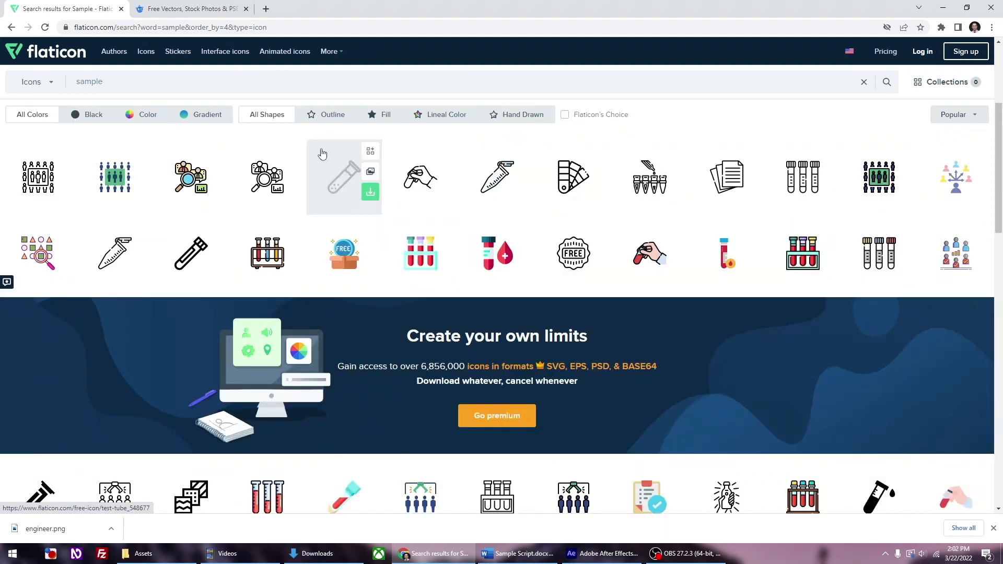
{"action": "scroll", "coordinate": [322, 154], "scroll_direction": "up", "scroll_amount": 4}
Search Flaticon for "portfolio" icons and look through the first page
{"action": "type", "text": "p"}
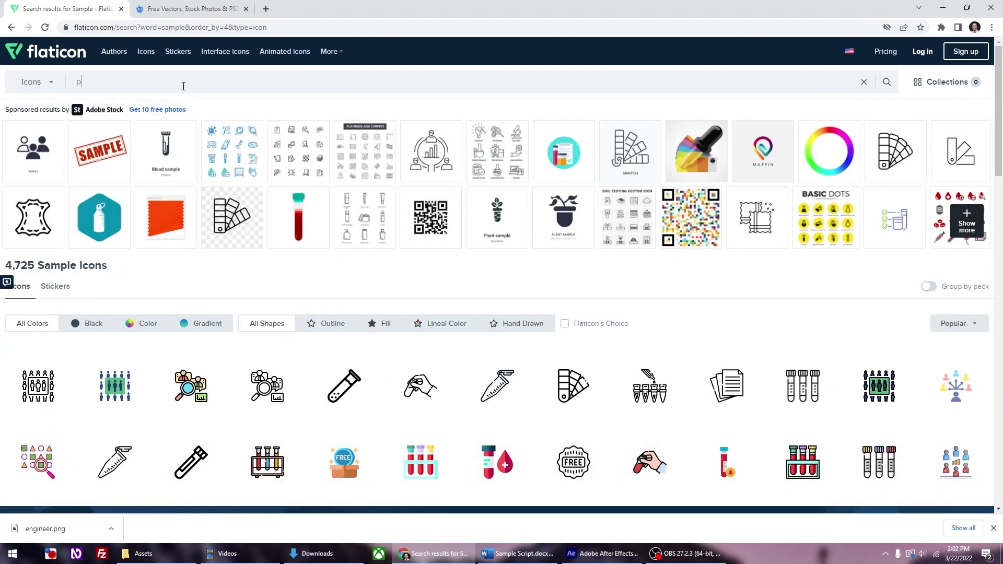
{"action": "type", "text": "ortfolio"}
{"action": "key", "text": "Return"}
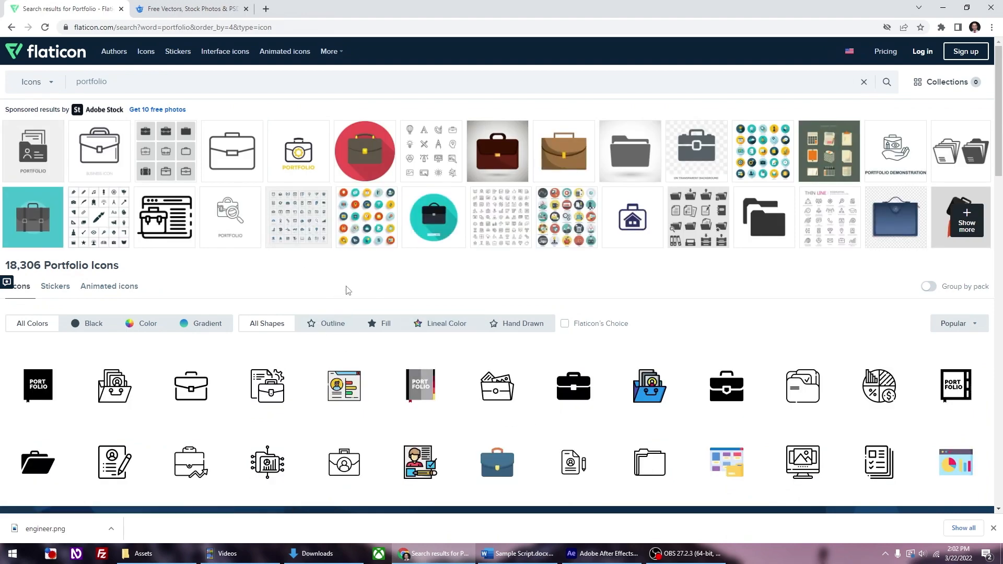
{"action": "scroll", "coordinate": [355, 282], "scroll_direction": "down", "scroll_amount": 3}
{"action": "scroll", "coordinate": [413, 245], "scroll_direction": "down", "scroll_amount": 5}
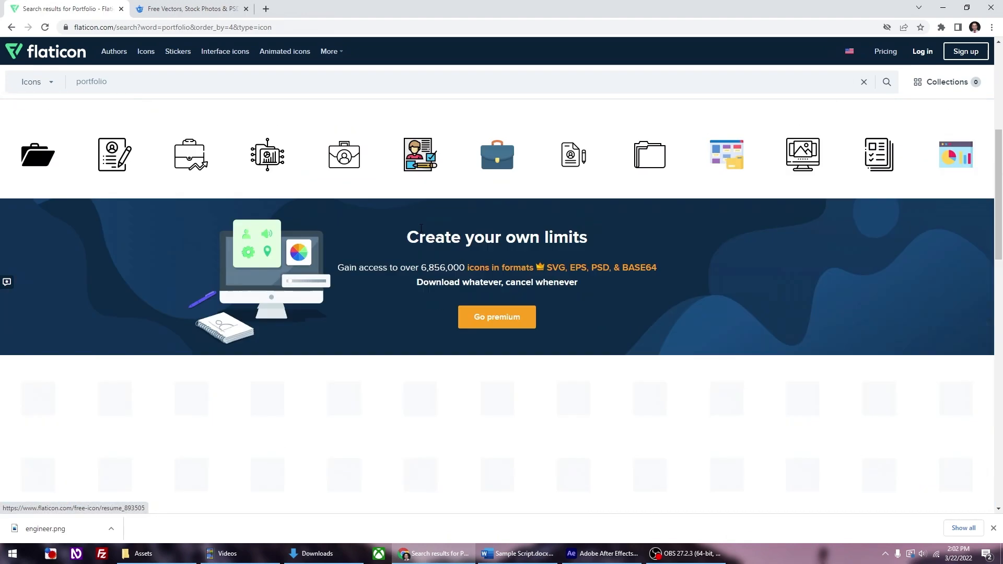
{"action": "scroll", "coordinate": [422, 232], "scroll_direction": "down", "scroll_amount": 2}
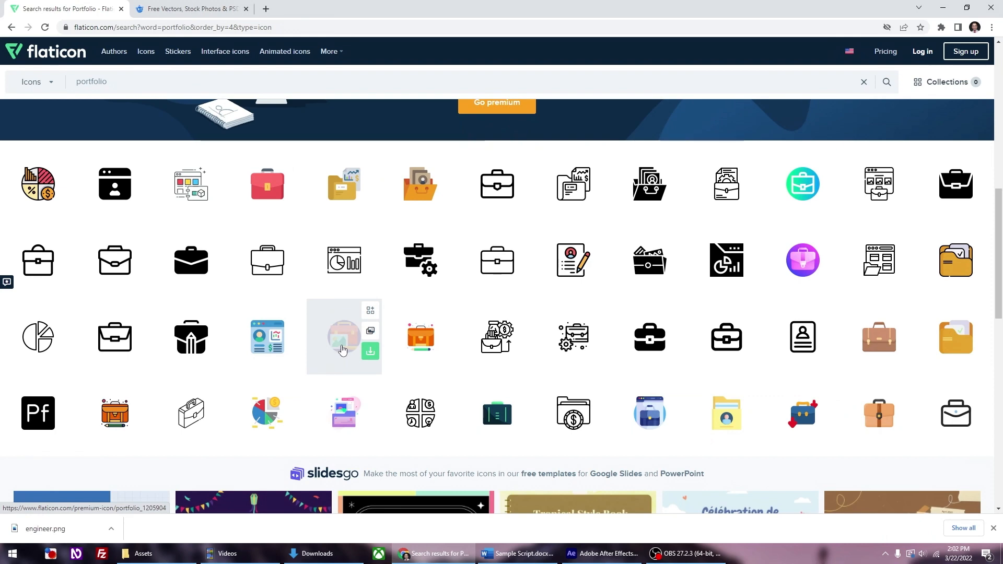
Go to the second page of portfolio icons and open the flat icon of a web page with a brown briefcase
{"action": "left_click", "coordinate": [610, 554]}
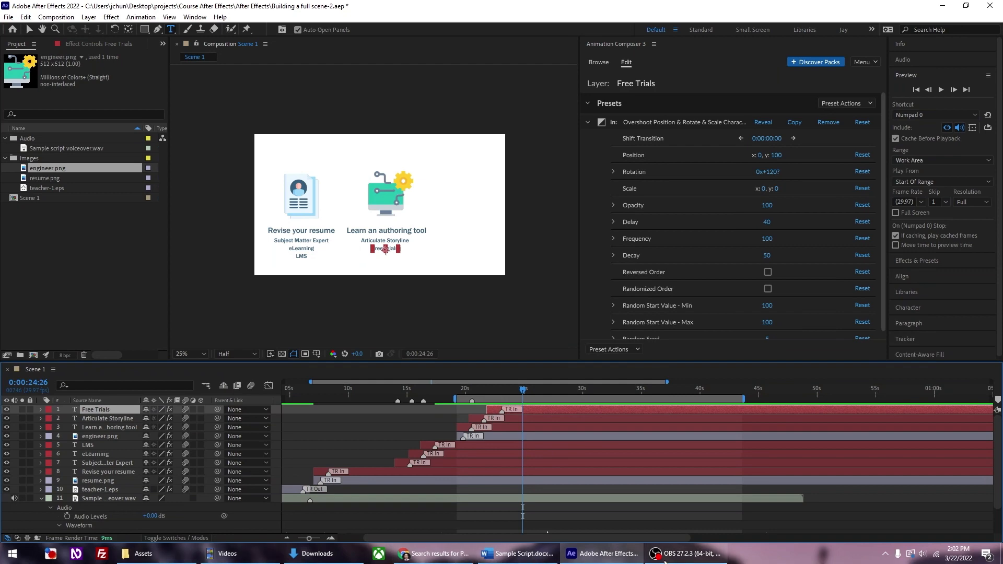
{"action": "left_click", "coordinate": [436, 553]}
{"action": "scroll", "coordinate": [467, 327], "scroll_direction": "down", "scroll_amount": 9}
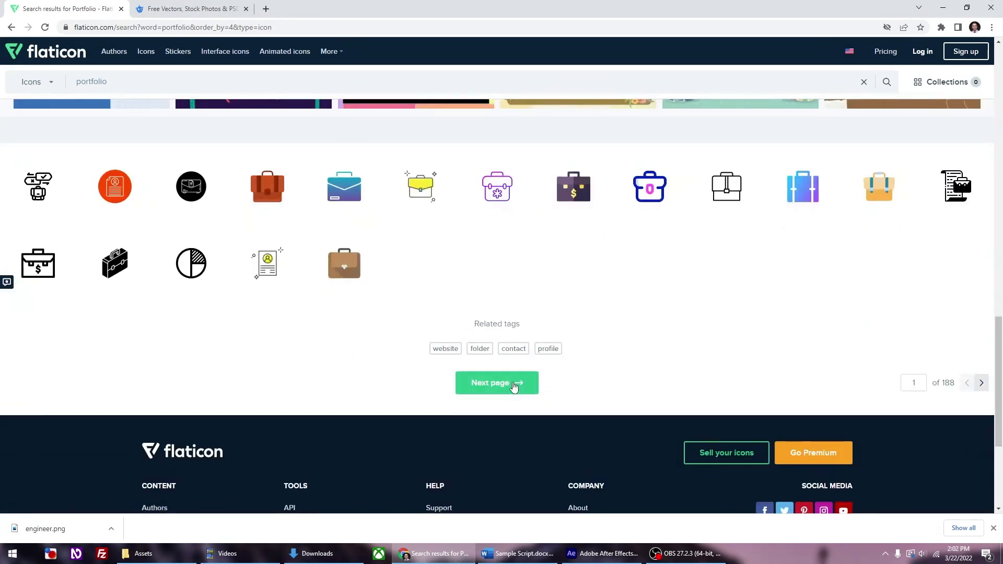
{"action": "left_click", "coordinate": [514, 385]}
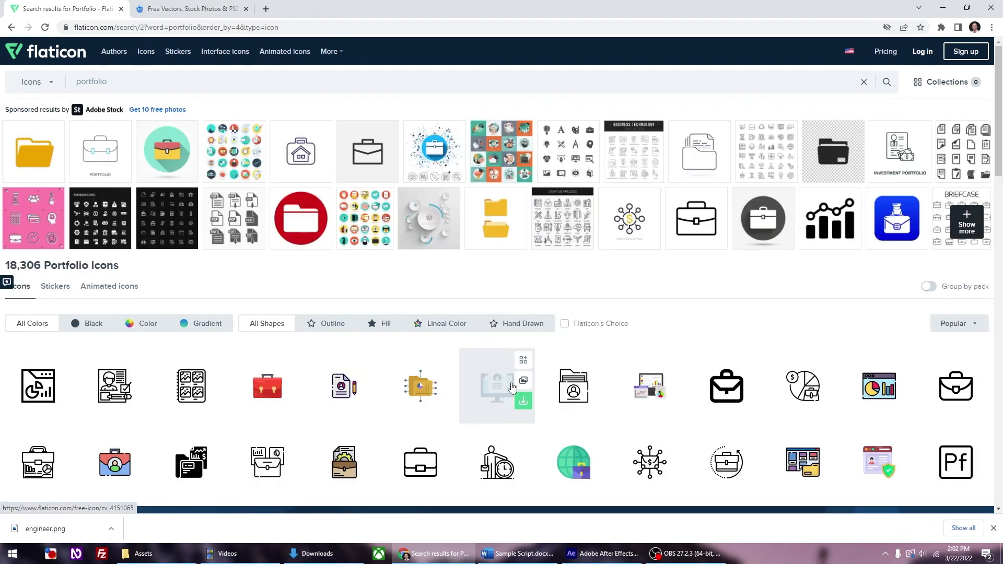
{"action": "scroll", "coordinate": [513, 390], "scroll_direction": "down", "scroll_amount": 8}
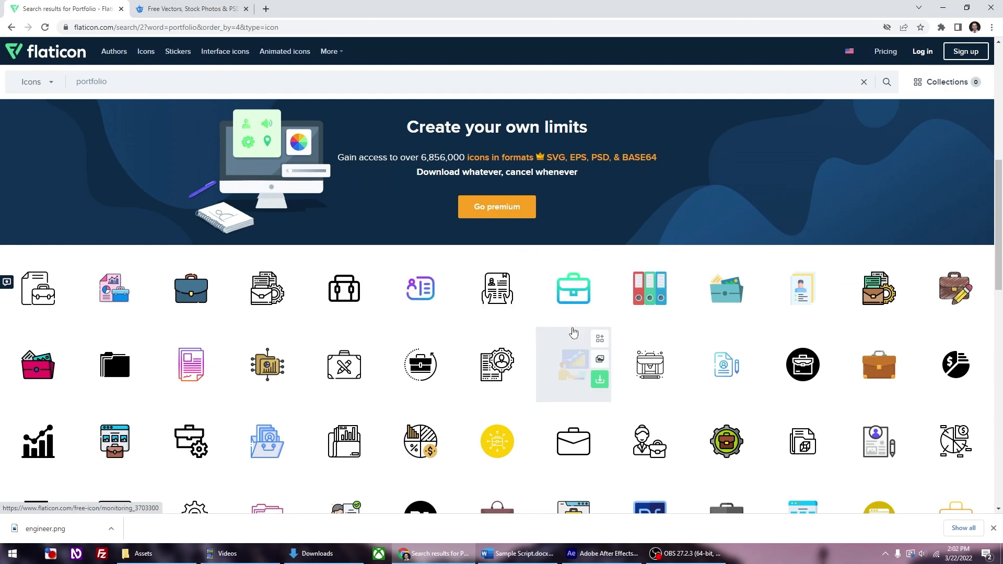
{"action": "scroll", "coordinate": [427, 306], "scroll_direction": "down", "scroll_amount": 1}
{"action": "scroll", "coordinate": [427, 306], "scroll_direction": "down", "scroll_amount": 3}
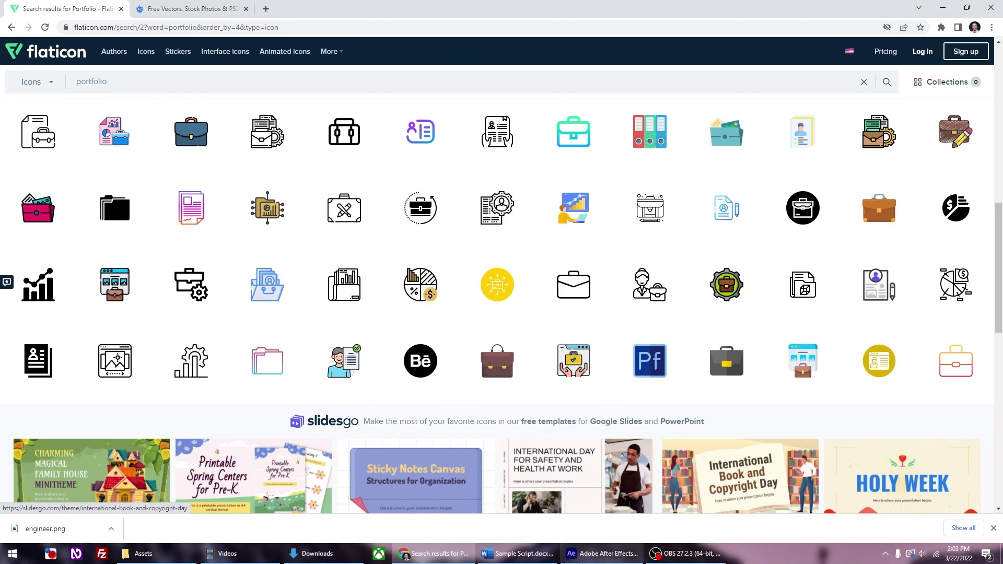
{"action": "left_click", "coordinate": [588, 557]}
{"action": "left_click", "coordinate": [588, 560]}
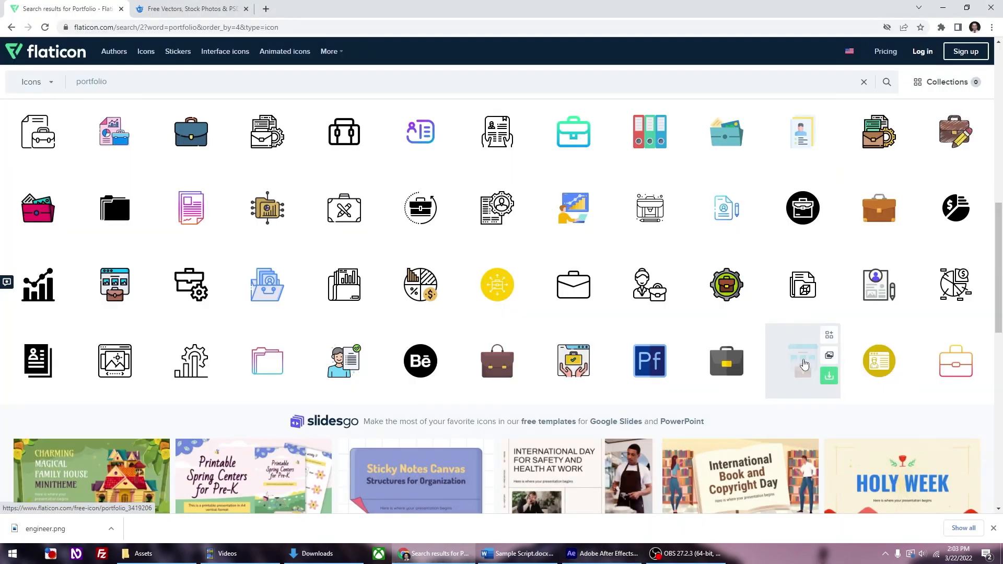
{"action": "left_click", "coordinate": [802, 366]}
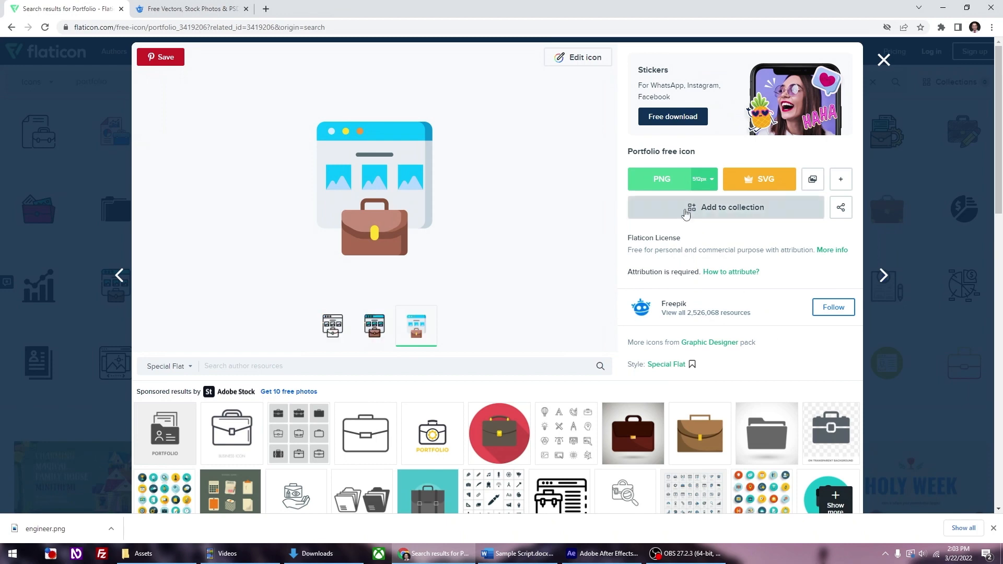
Download the portfolio icon as a free PNG and dismiss the attribution notice
{"action": "left_click", "coordinate": [661, 179]}
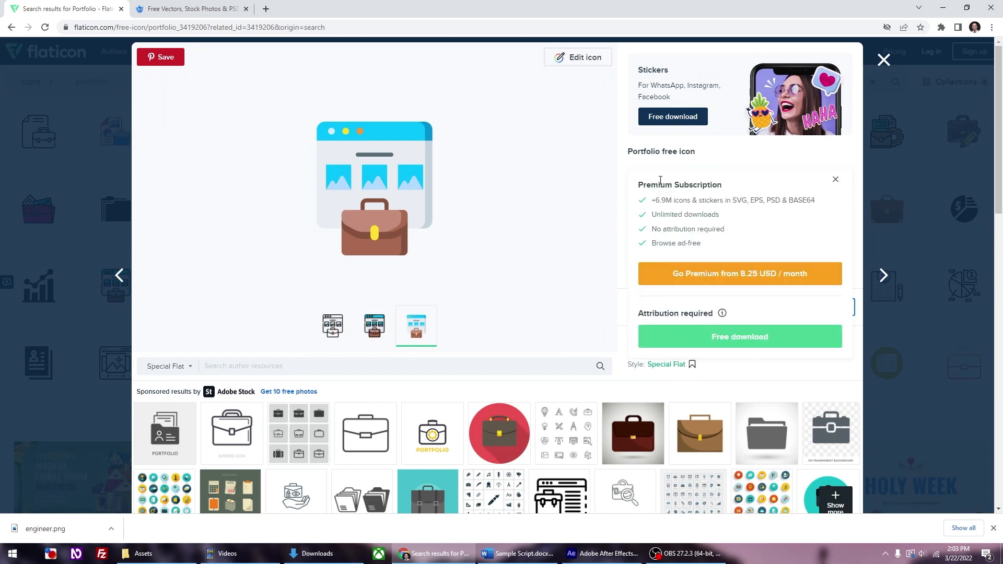
{"action": "left_click", "coordinate": [756, 337]}
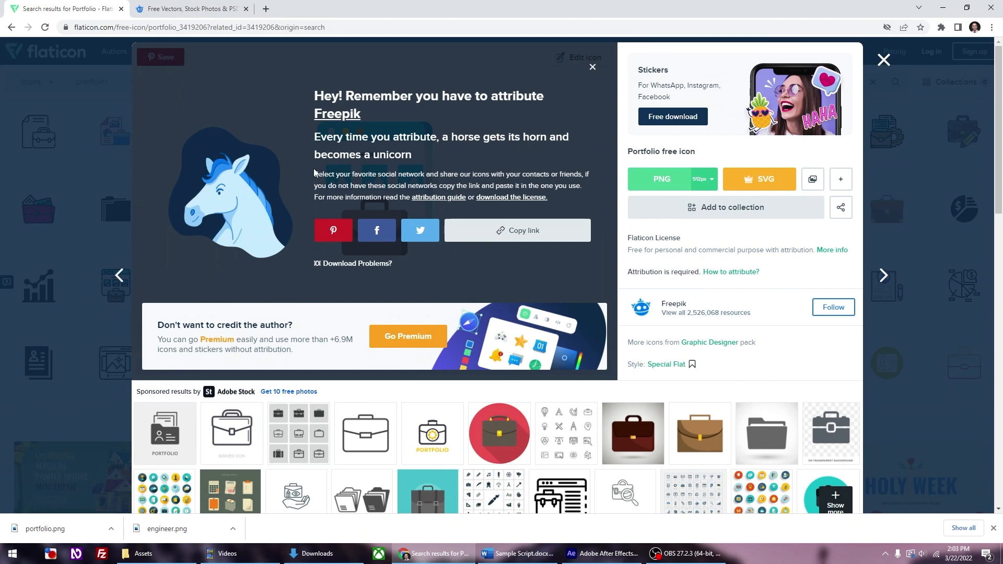
{"action": "left_click", "coordinate": [591, 68]}
Show the downloaded portfolio.png in its folder, move it into the Assets folder, and close the Downloads window
{"action": "left_click", "coordinate": [111, 529]}
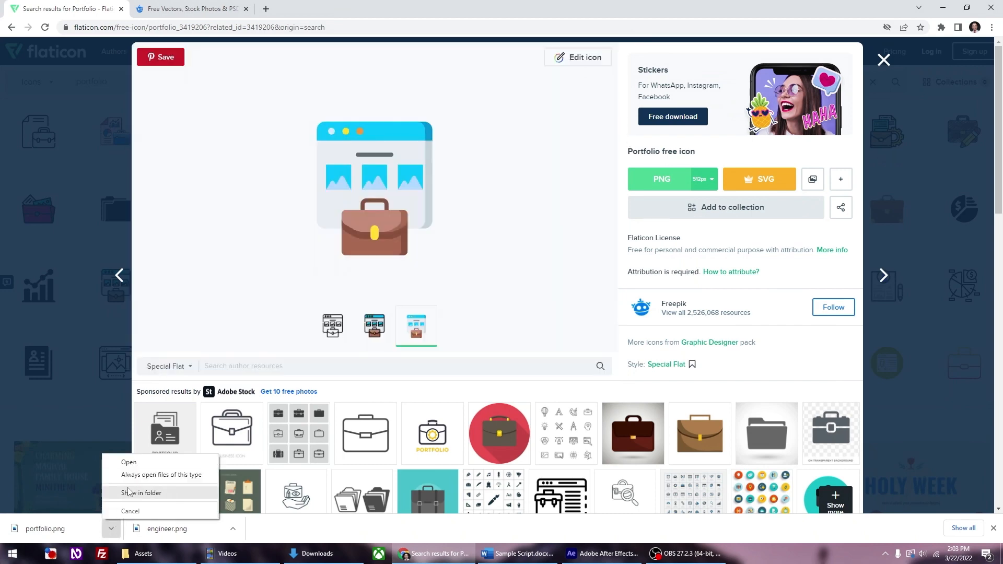
{"action": "left_click", "coordinate": [140, 493]}
{"action": "left_click", "coordinate": [136, 553]}
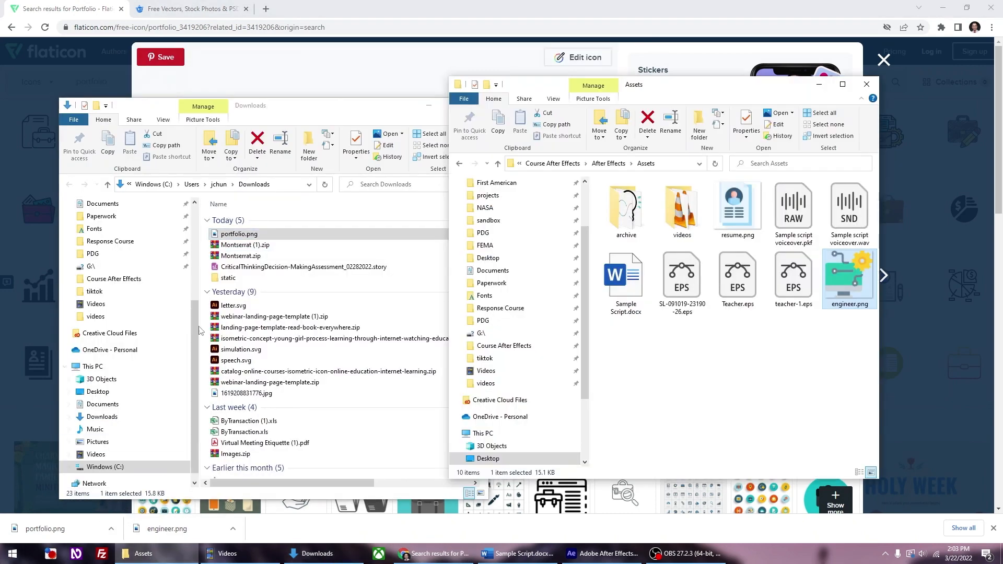
{"action": "left_click_drag", "start_coordinate": [239, 234], "coordinate": [732, 342]}
{"action": "left_click", "coordinate": [434, 105]}
{"action": "left_click", "coordinate": [477, 104]}
Switch to After Effects and add portfolio.png from the Assets folder to Scene 1 as the top layer, starting at about 26 seconds
{"action": "left_click", "coordinate": [501, 554]}
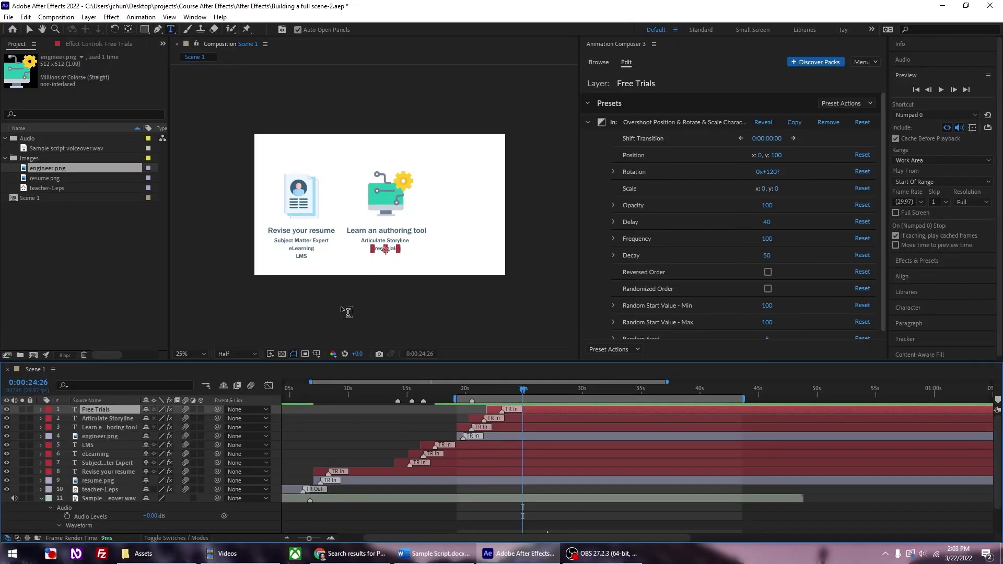
{"action": "left_click", "coordinate": [137, 553]}
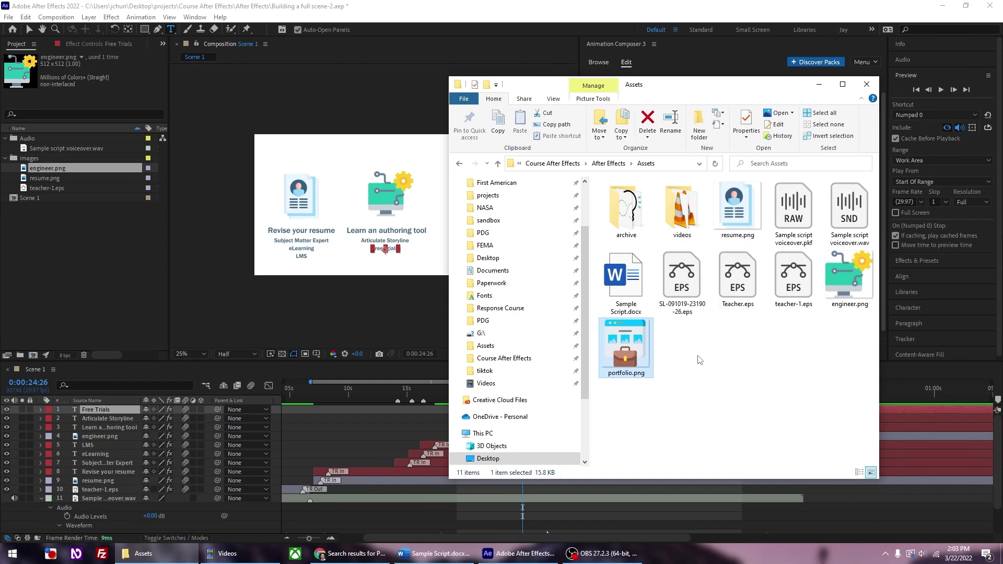
{"action": "left_click_drag", "start_coordinate": [630, 350], "coordinate": [535, 414]}
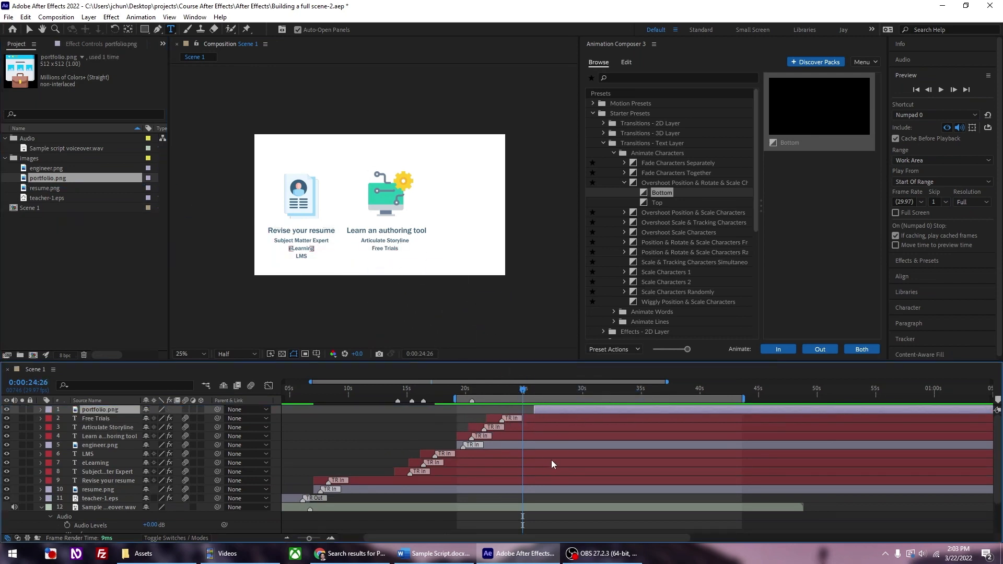
Set the playhead to 0:00:23:09, trim the work area to about 22.5 to 34 seconds, and deselect the layers with the Selection tool
{"action": "left_click", "coordinate": [504, 390]}
{"action": "left_click_drag", "start_coordinate": [454, 399], "coordinate": [496, 399]}
{"action": "left_click_drag", "start_coordinate": [744, 399], "coordinate": [628, 399]}
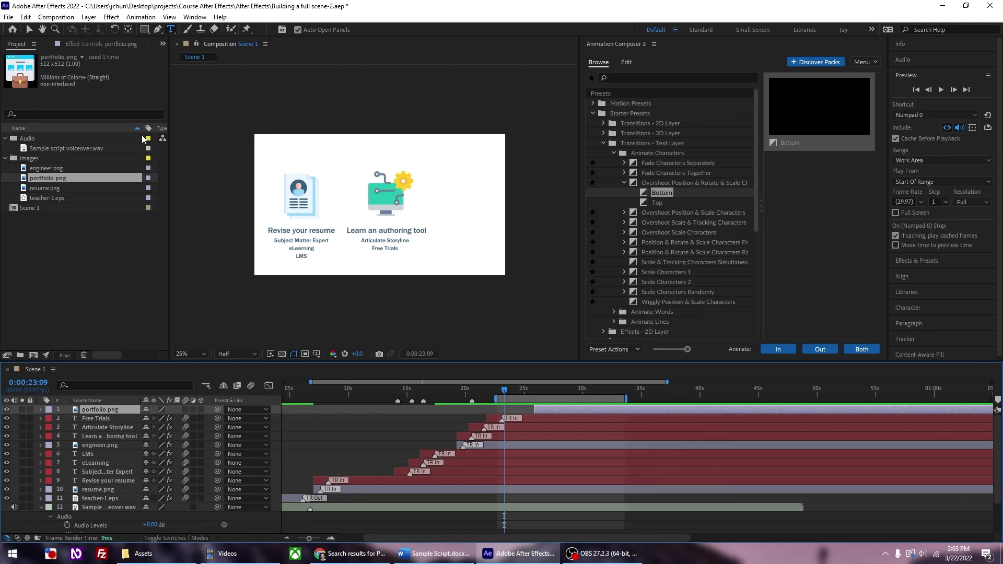
{"action": "left_click", "coordinate": [28, 32]}
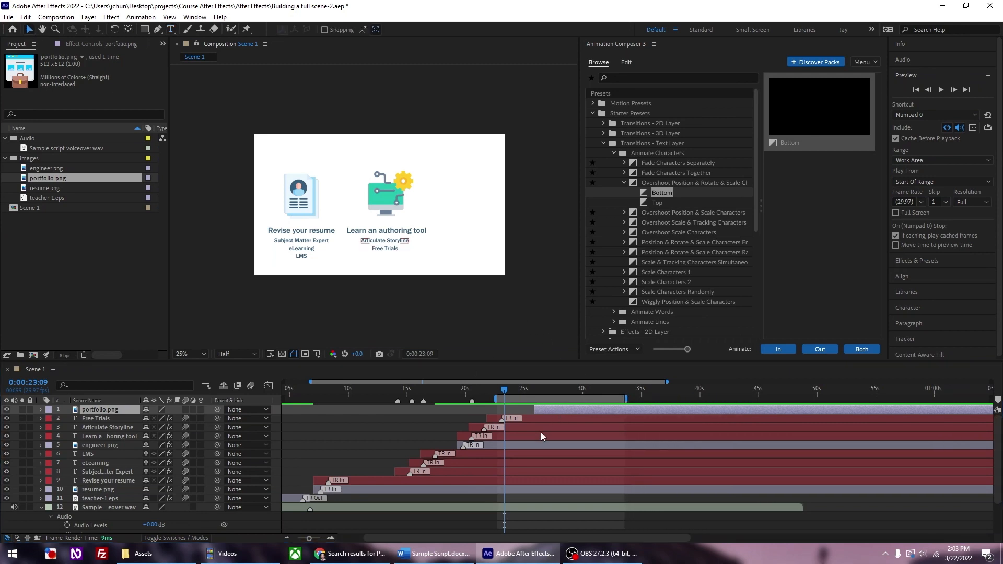
{"action": "left_click", "coordinate": [538, 314]}
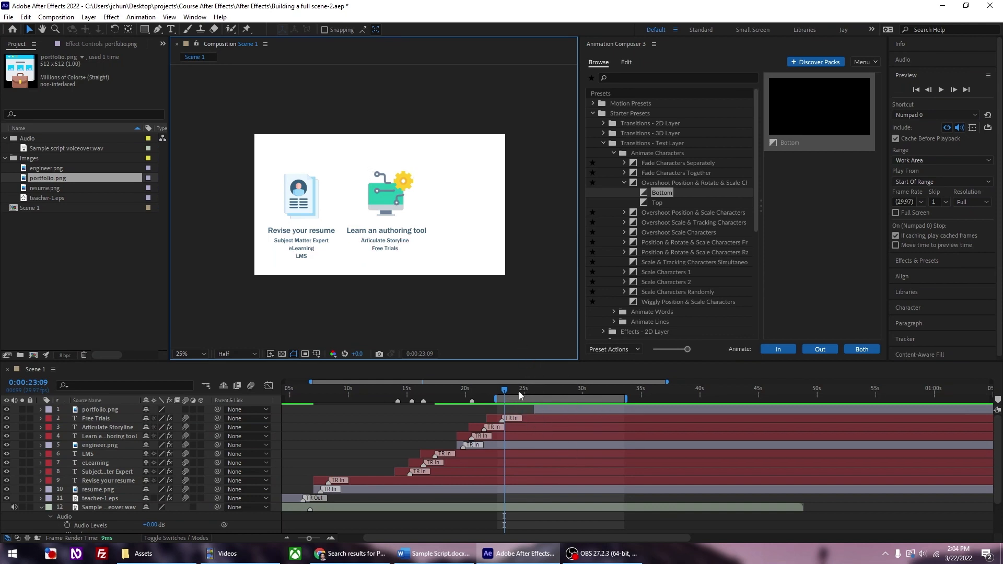
Play the voiceover up to the third point, mark its cue in the timeline, and set the playhead to 0:00:29:15
{"action": "left_click_drag", "start_coordinate": [504, 391], "coordinate": [511, 390]}
{"action": "key", "text": "space"}
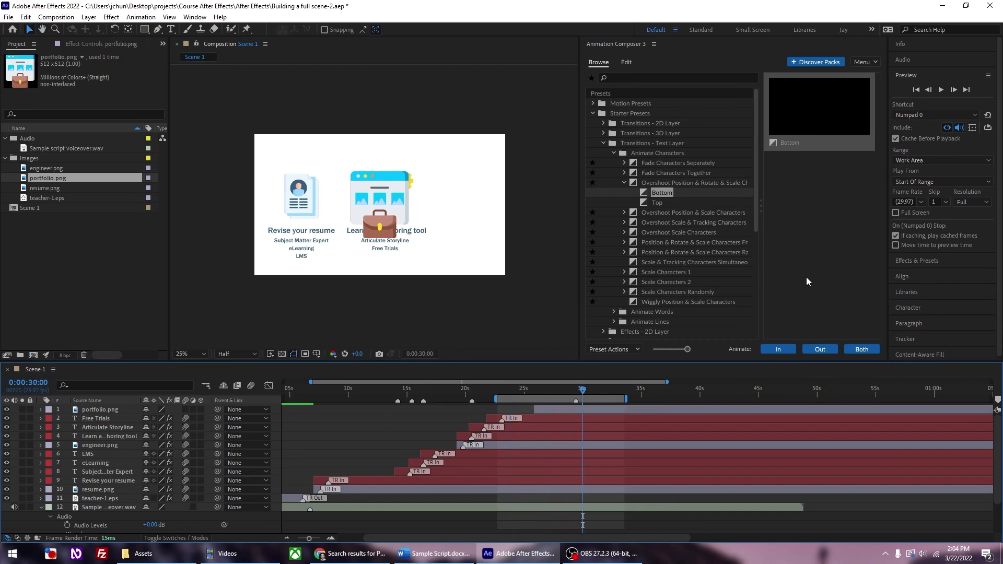
{"action": "left_click", "coordinate": [578, 395]}
{"action": "left_click", "coordinate": [577, 395]}
Place the portfolio icon to the right of the authoring tool icon, shrink it to a similar size, and start its layer at 0:00:29:15
{"action": "left_click_drag", "start_coordinate": [400, 211], "coordinate": [481, 211]}
{"action": "left_click_drag", "start_coordinate": [490, 176], "coordinate": [463, 202]}
{"action": "left_click", "coordinate": [389, 201]}
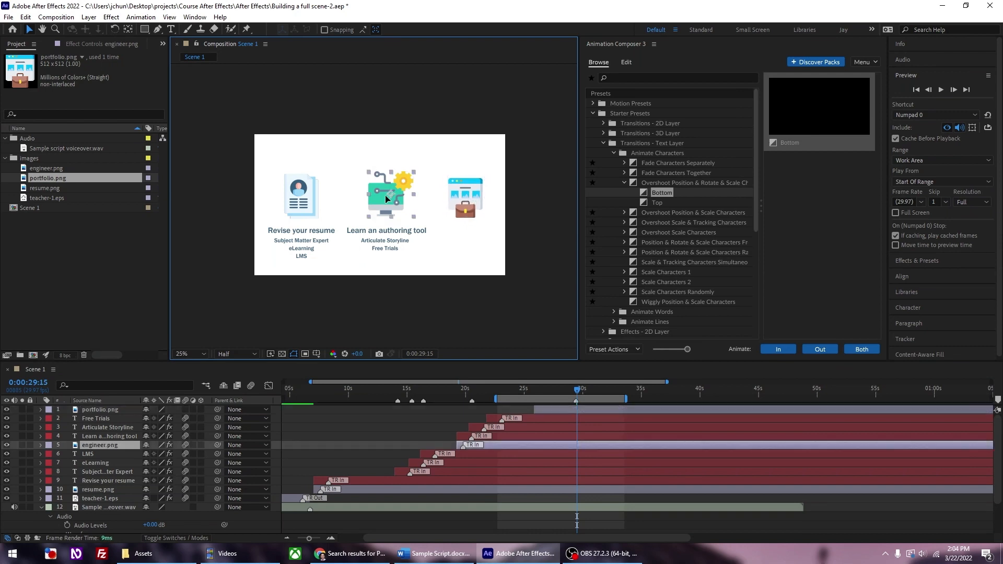
{"action": "left_click", "coordinate": [459, 189]}
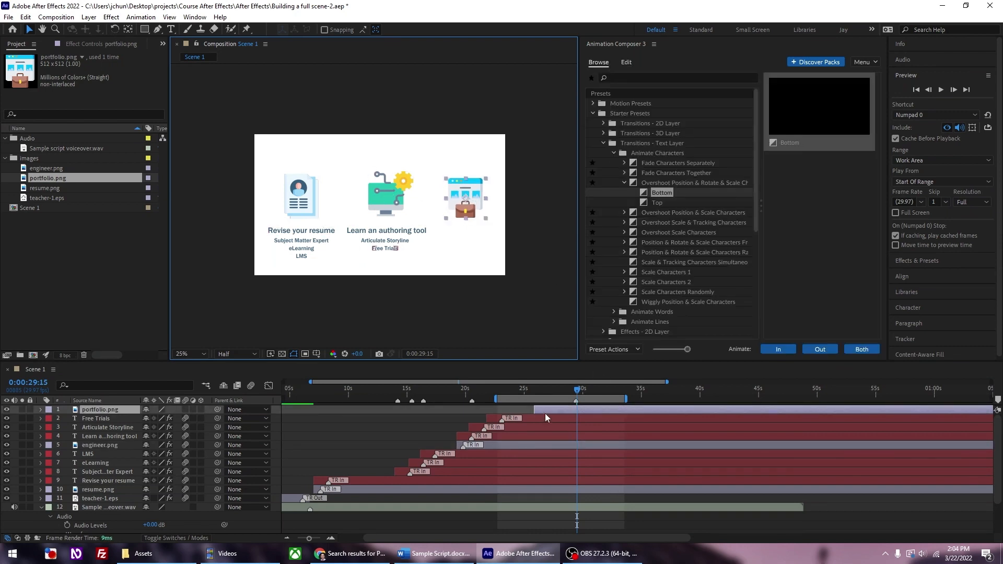
{"action": "left_click_drag", "start_coordinate": [540, 409], "coordinate": [551, 407]}
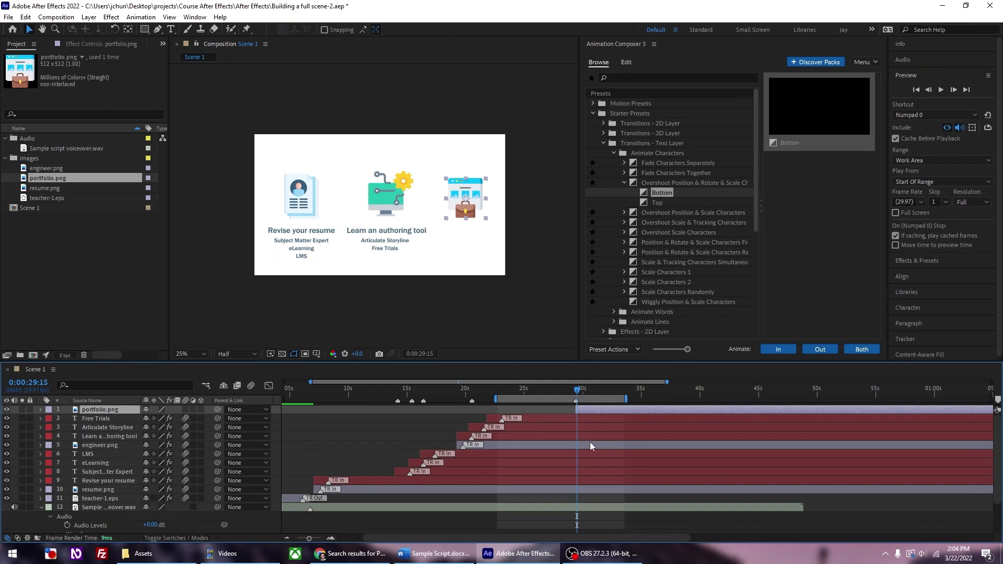
Copy the In transition from engineer.png and paste it onto portfolio.png in Animation Composer
{"action": "left_click", "coordinate": [292, 201]}
{"action": "left_click", "coordinate": [391, 197]}
{"action": "left_click", "coordinate": [540, 214]}
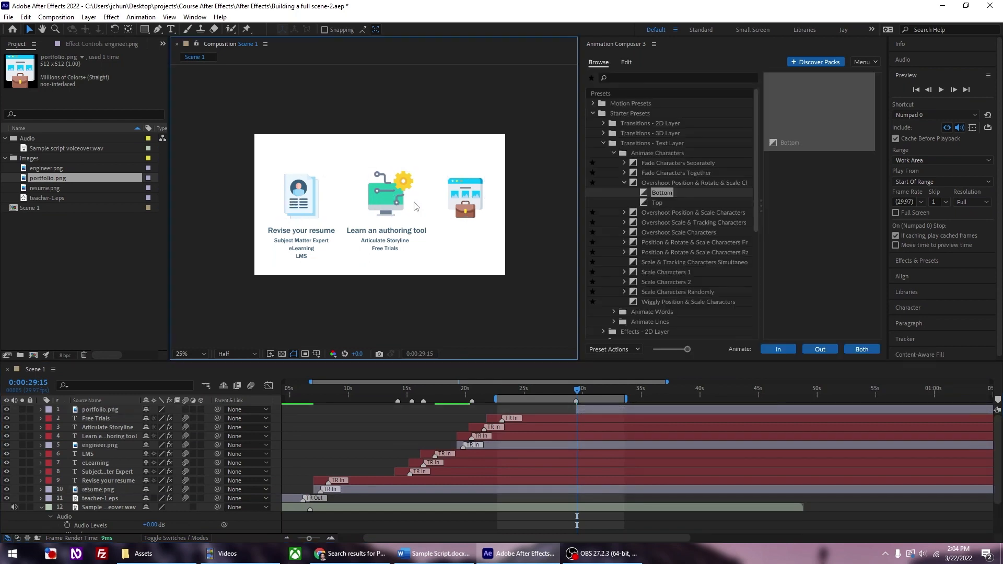
{"action": "left_click", "coordinate": [383, 203]}
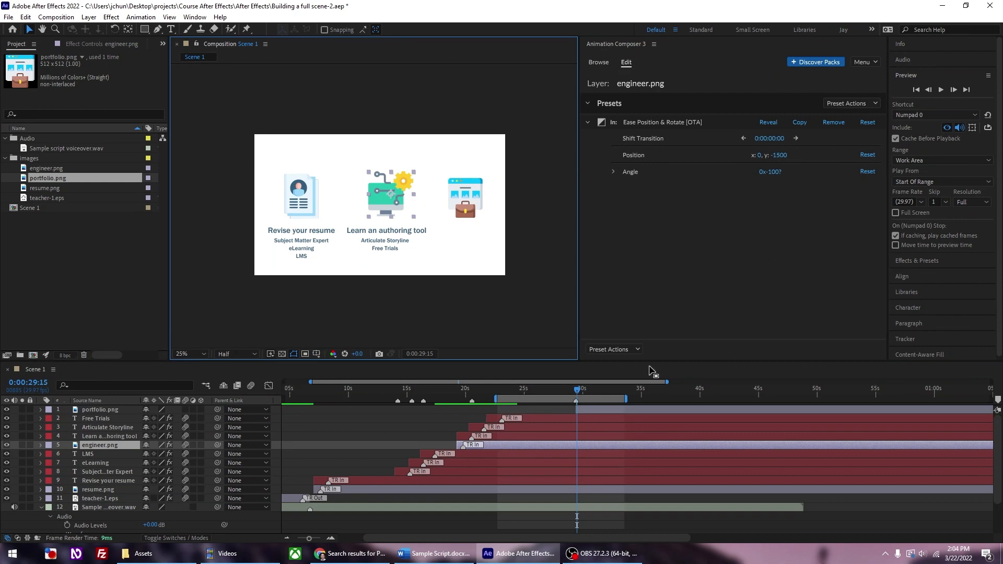
{"action": "left_click", "coordinate": [631, 352]}
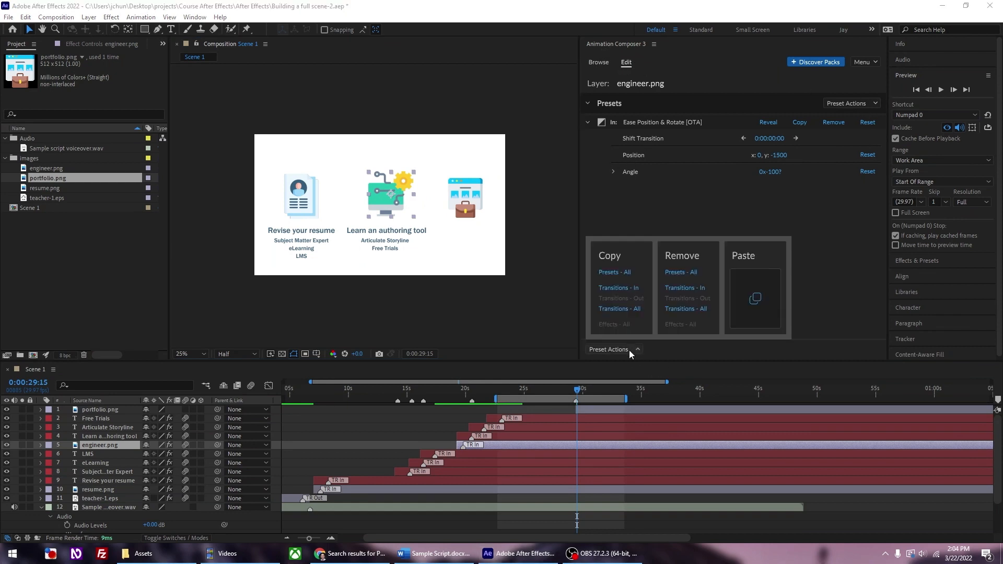
{"action": "left_click", "coordinate": [621, 291]}
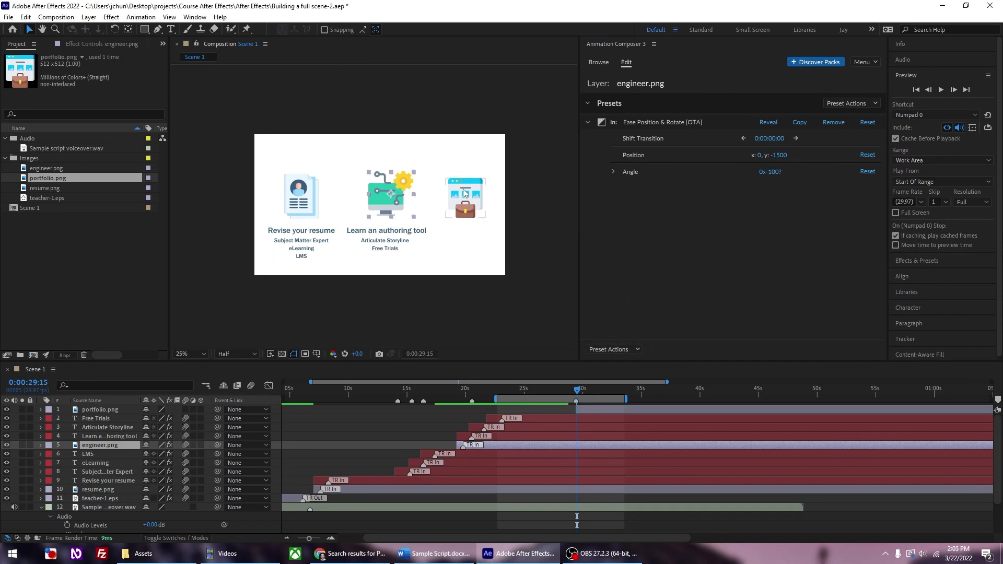
{"action": "left_click", "coordinate": [464, 193]}
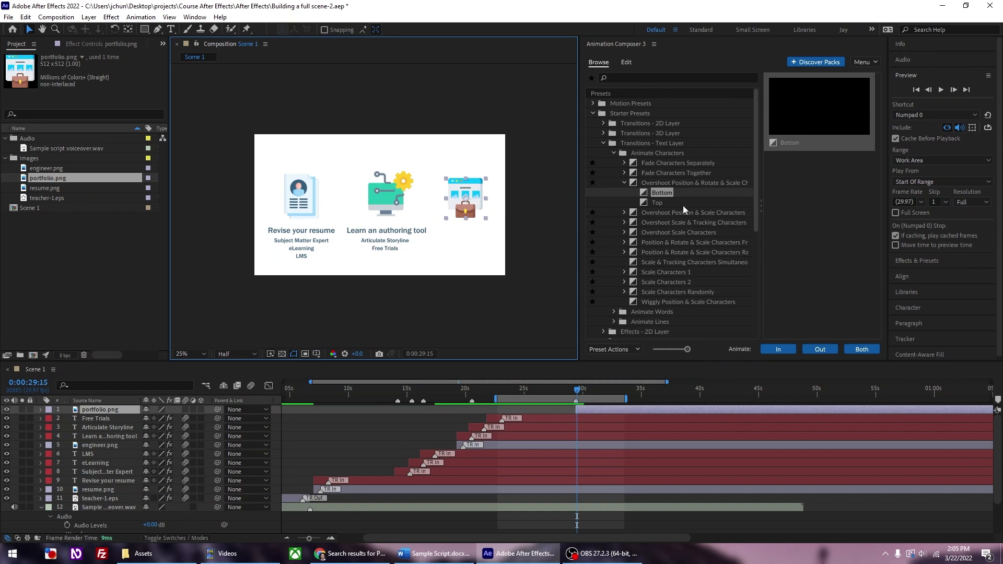
{"action": "left_click", "coordinate": [627, 349]}
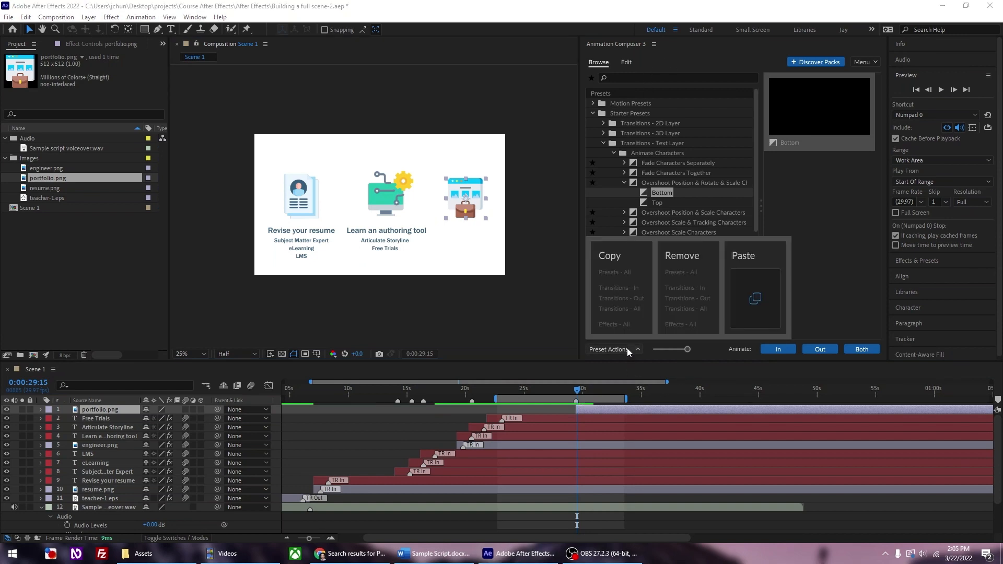
{"action": "left_click", "coordinate": [763, 299]}
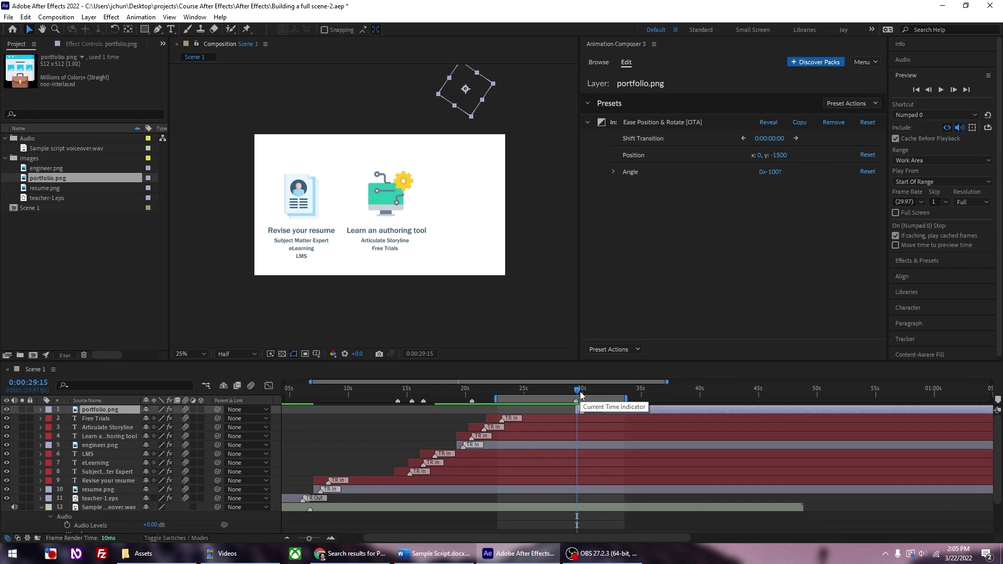
With the playhead at 0:00:30:28, duplicate the "Learn an authoring tool" title and make the copy the top layer, starting at about 29.5 seconds
{"action": "left_click_drag", "start_coordinate": [576, 388], "coordinate": [592, 383]}
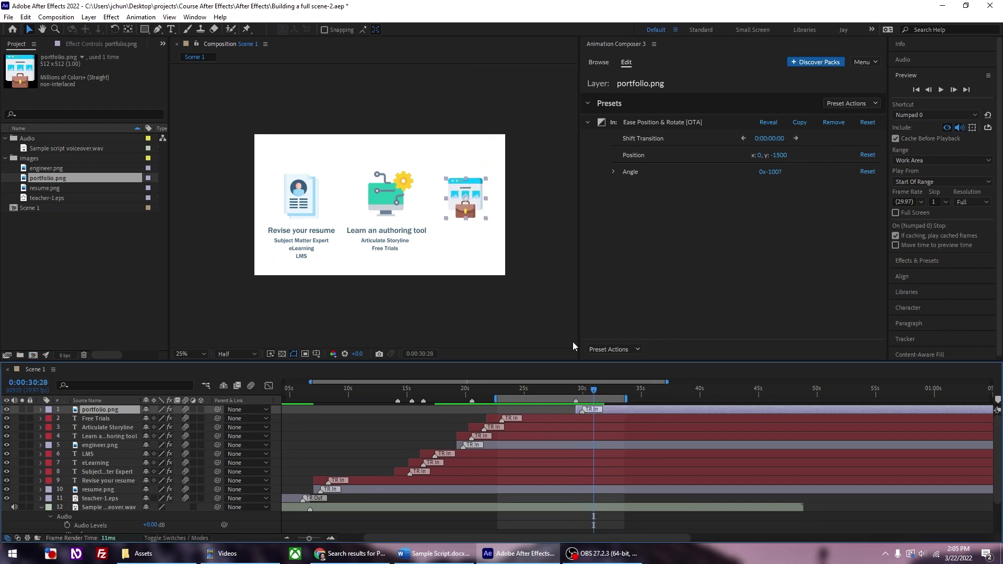
{"action": "left_click", "coordinate": [402, 234]}
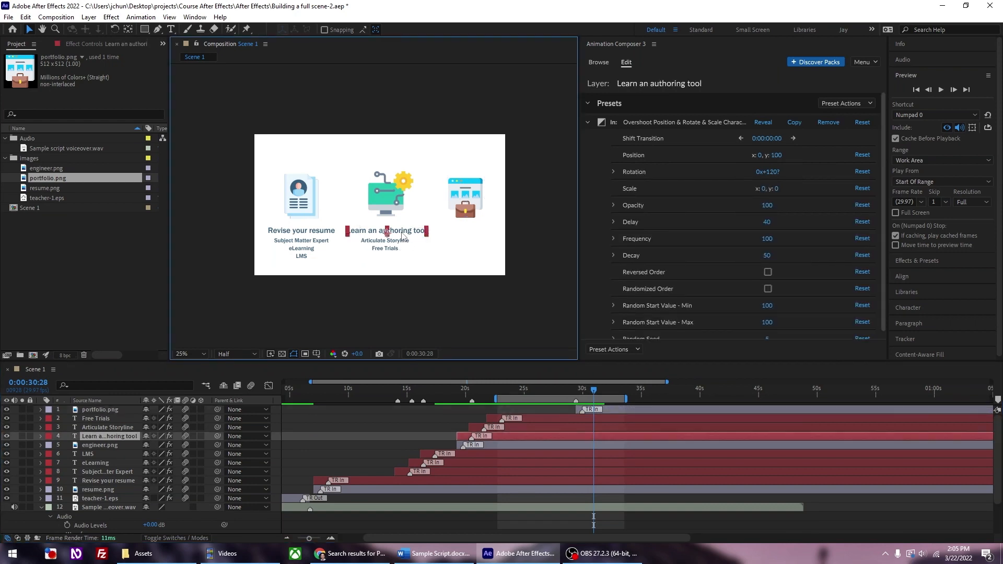
{"action": "key", "text": "ctrl+d"}
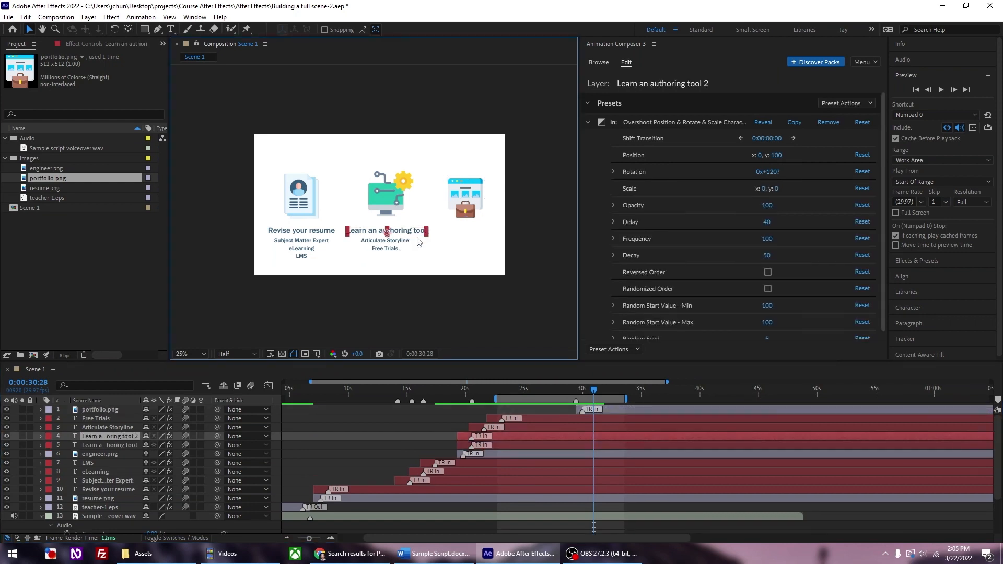
{"action": "left_click_drag", "start_coordinate": [510, 438], "coordinate": [630, 437]}
{"action": "left_click_drag", "start_coordinate": [104, 442], "coordinate": [110, 406]}
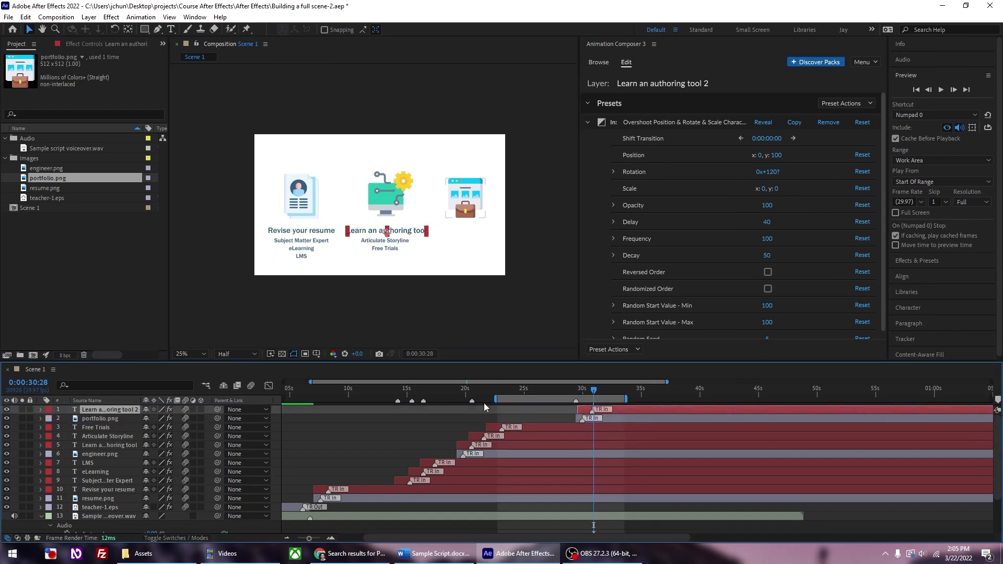
Nudge the duplicated title right until it is centered under the portfolio icon, and align its layer start with portfolio.png
{"action": "key", "text": "shift+Right"}
{"action": "key", "text": "shift+Right"}
{"action": "key", "text": "shift+Right"}
{"action": "key", "text": "shift+Right"}
{"action": "key", "text": "shift+Right"}
{"action": "key", "text": "shift+Right"}
{"action": "key", "text": "shift+Right"}
{"action": "key", "text": "shift+Right"}
{"action": "key", "text": "shift+Right"}
{"action": "key", "text": "shift+Right"}
{"action": "key", "text": "shift+Right"}
{"action": "key", "text": "shift+Right"}
{"action": "key", "text": "shift+Right"}
{"action": "key", "text": "shift+Right"}
{"action": "key", "text": "shift+Right"}
{"action": "key", "text": "shift+Right"}
{"action": "key", "text": "shift+Right"}
{"action": "key", "text": "shift+Right"}
{"action": "key", "text": "shift+Right"}
{"action": "key", "text": "shift+Right"}
{"action": "key", "text": "shift+Right"}
{"action": "key", "text": "shift+Right"}
{"action": "key", "text": "shift+Right"}
{"action": "key", "text": "shift+Right"}
{"action": "key", "text": "shift+Right"}
{"action": "key", "text": "shift+Right"}
{"action": "key", "text": "Left"}
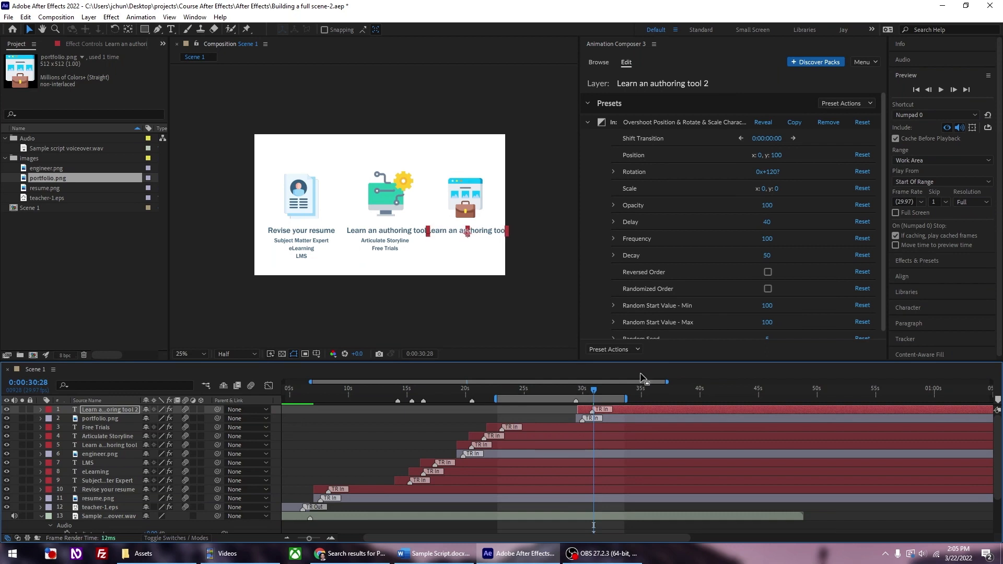
{"action": "left_click_drag", "start_coordinate": [631, 409], "coordinate": [628, 409]}
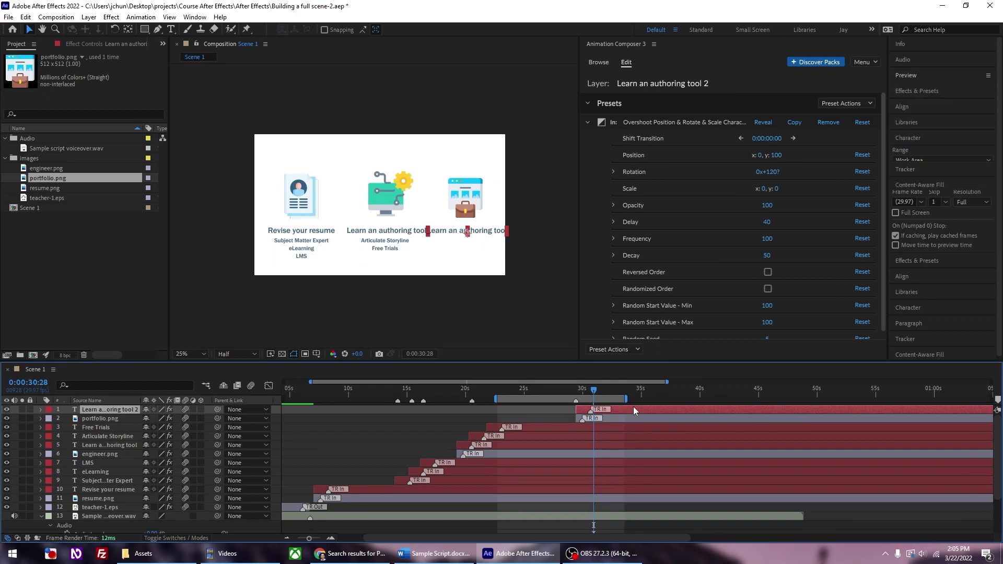
Check the wording in the Word script and replace the duplicated title's text with "Create work samples" in After Effects
{"action": "double_click", "coordinate": [633, 407]}
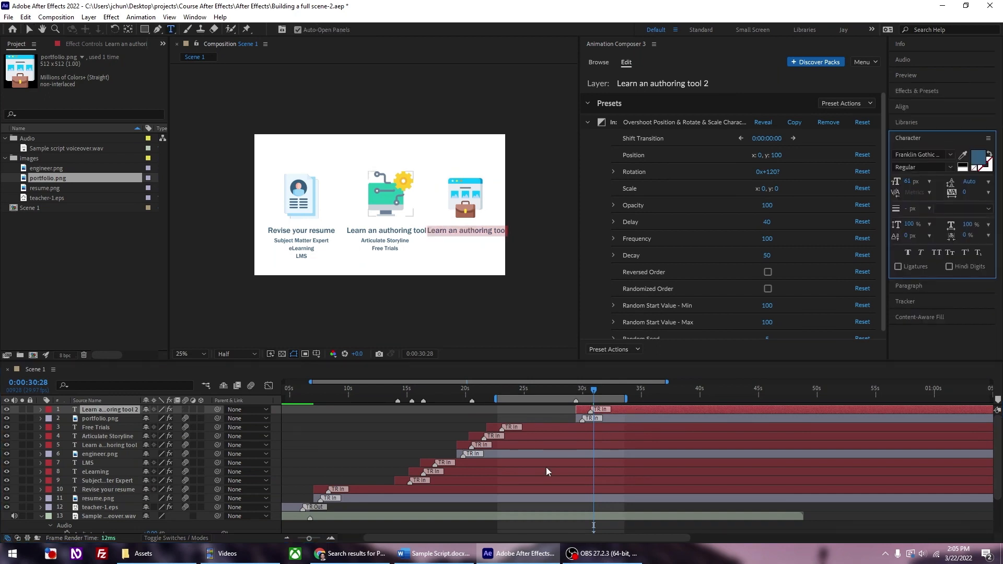
{"action": "left_click", "coordinate": [449, 555]}
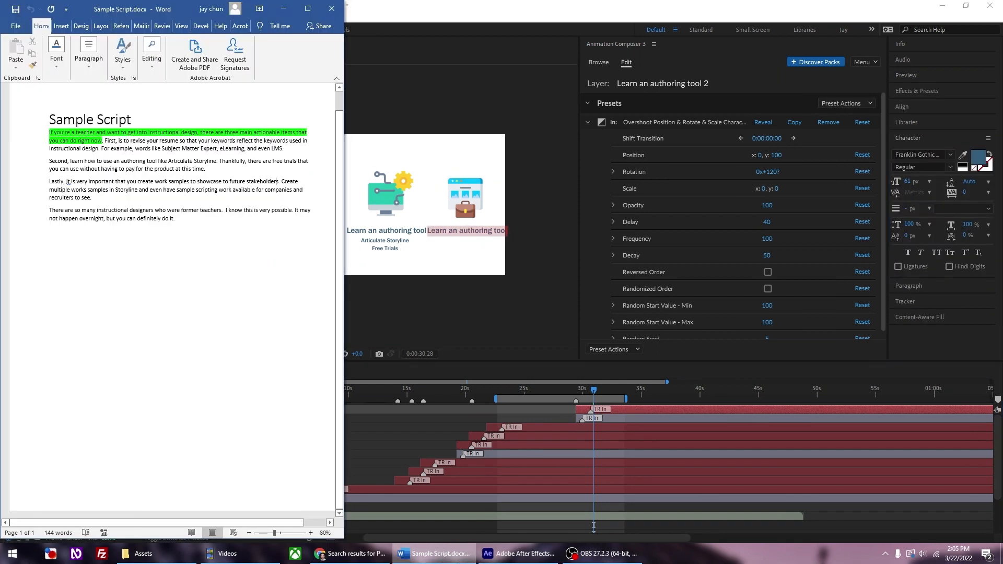
{"action": "left_click", "coordinate": [463, 190]}
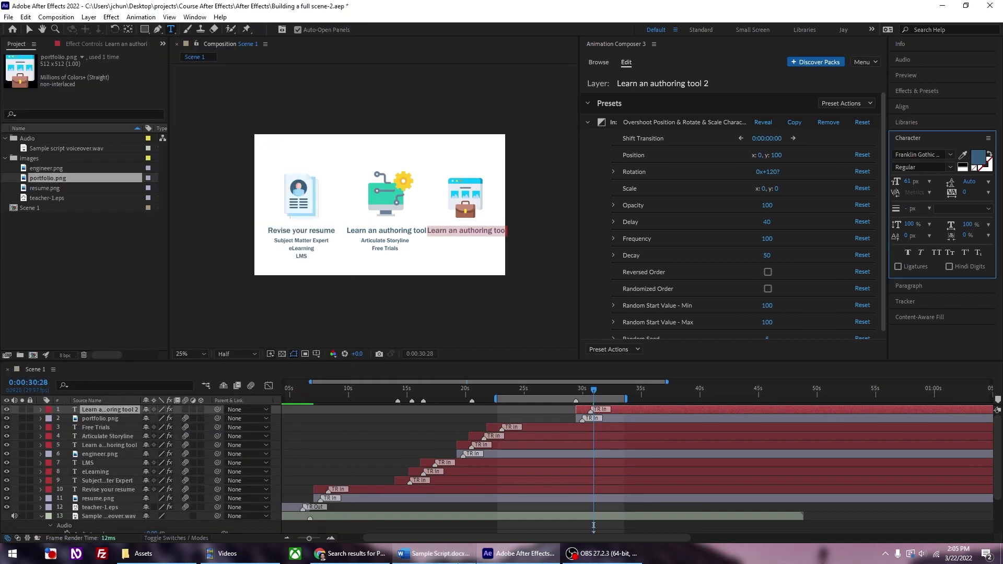
{"action": "type", "text": "Create "}
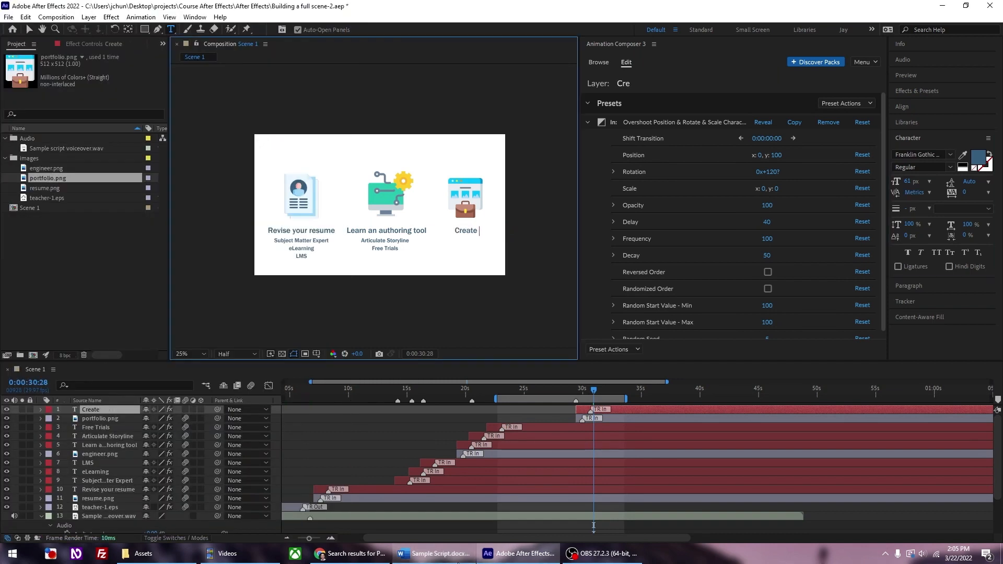
{"action": "type", "text": "work samples"}
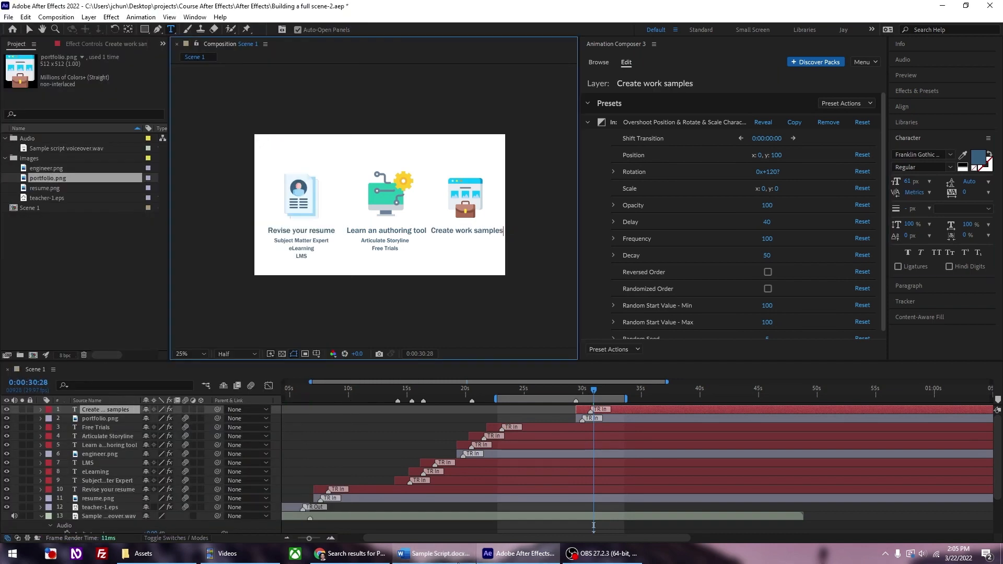
{"action": "left_click", "coordinate": [29, 29]}
Select all icons and text in the composition, shift them slightly left together, and deselect them
{"action": "left_click", "coordinate": [224, 207]}
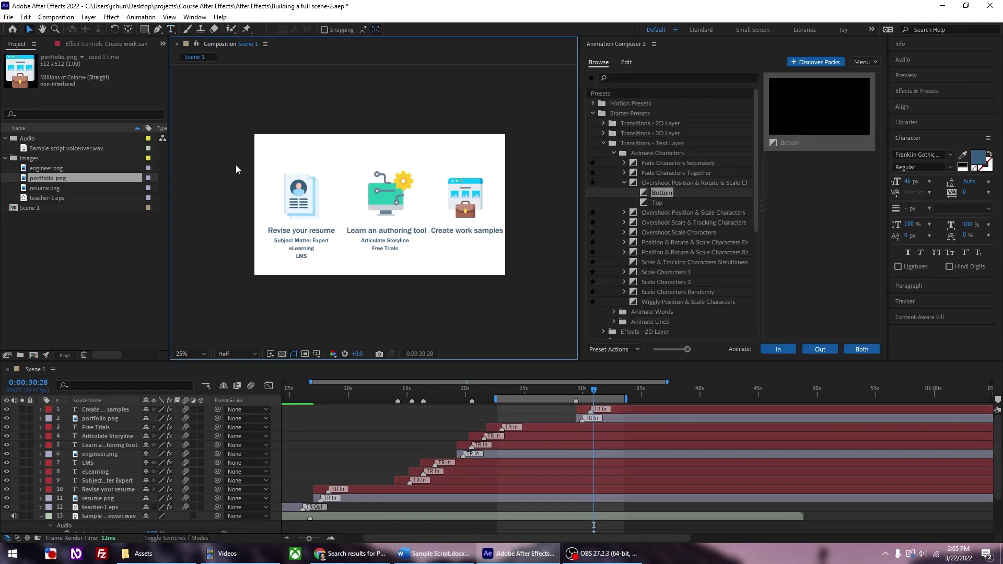
{"action": "left_click_drag", "start_coordinate": [210, 155], "coordinate": [525, 286]}
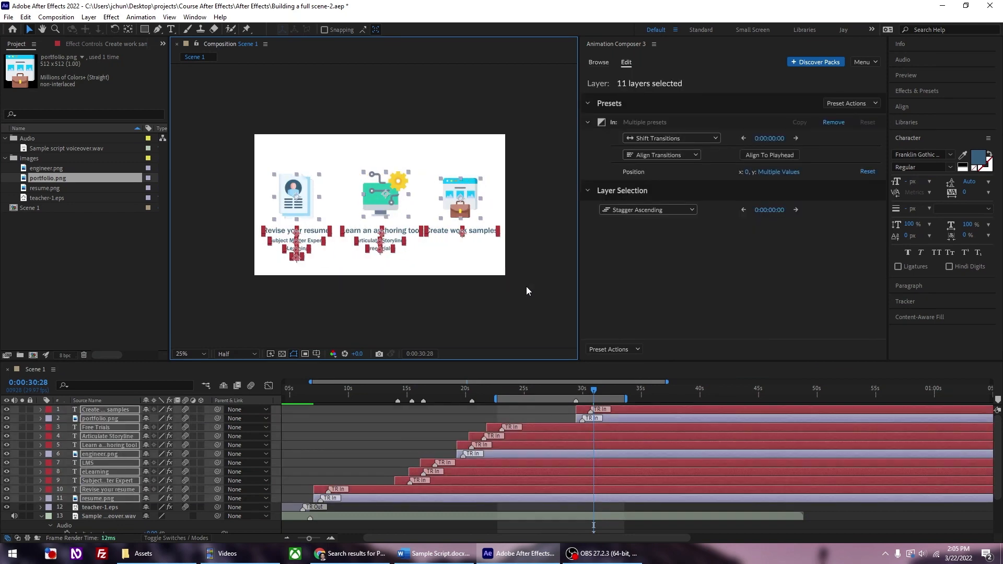
{"action": "left_click", "coordinate": [525, 286]}
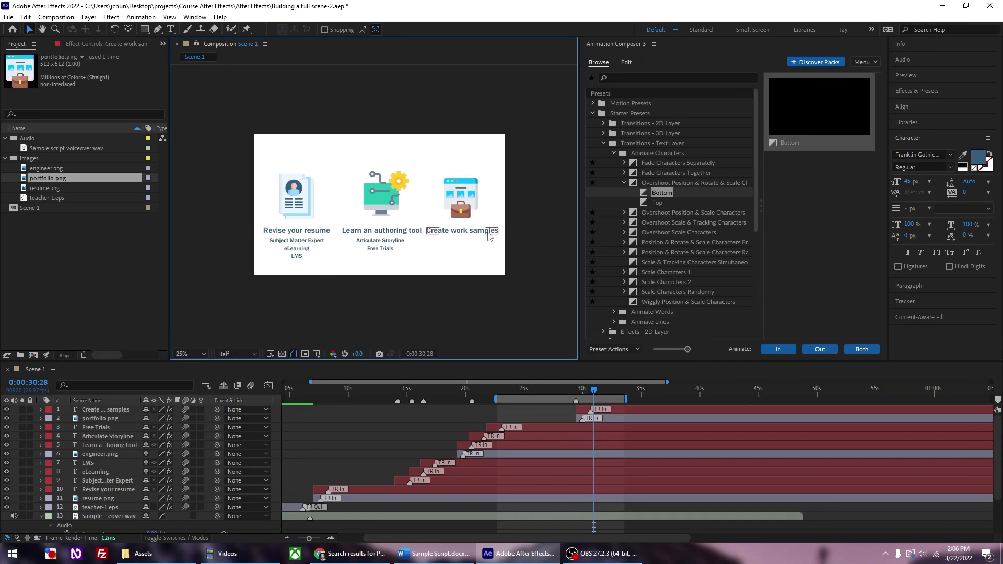
Set the font size of the three titles under the icons to 58 px
{"action": "left_click", "coordinate": [316, 236]}
{"action": "left_click", "coordinate": [383, 231], "text": "shift"}
{"action": "left_click", "coordinate": [462, 235], "text": "shift"}
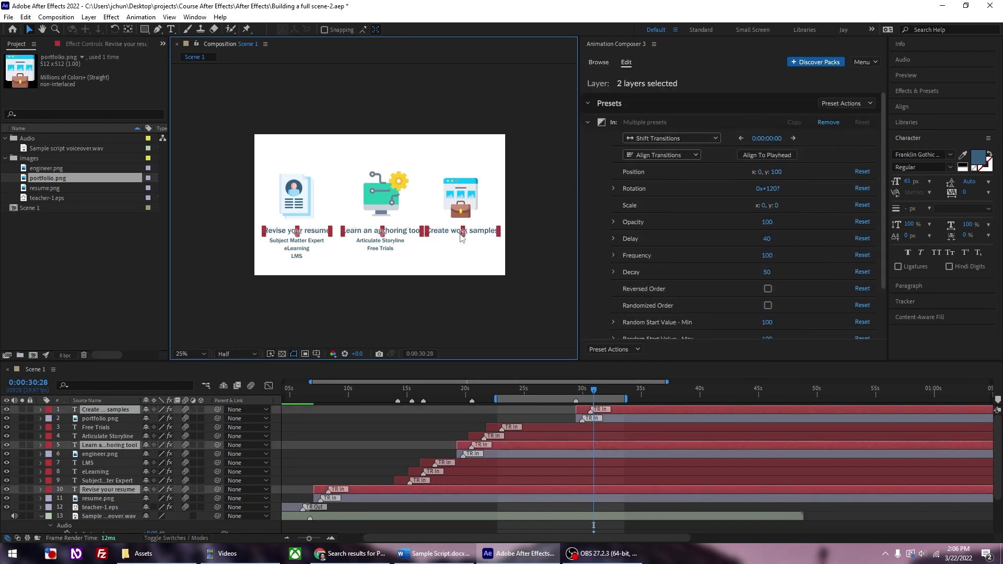
{"action": "left_click", "coordinate": [911, 189]}
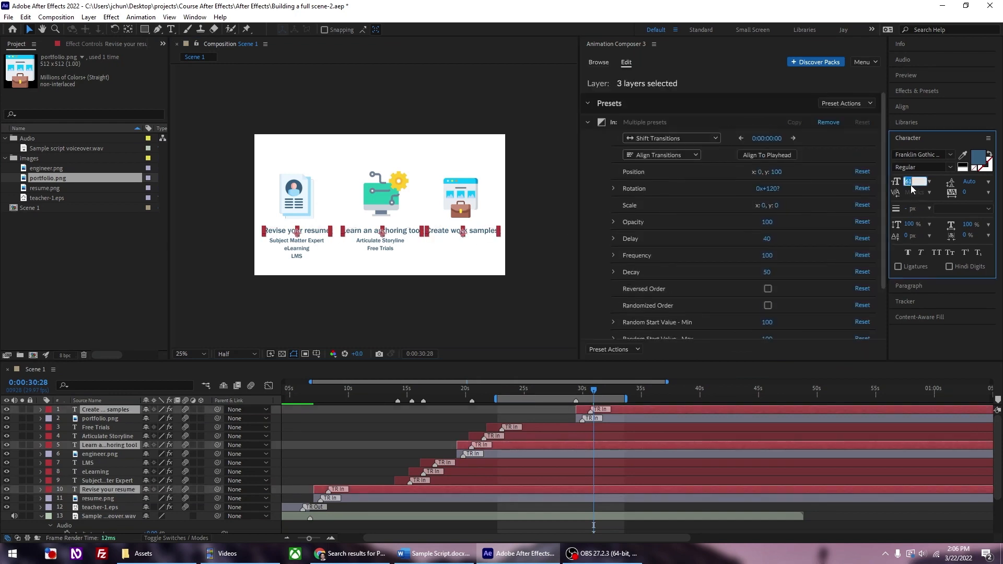
{"action": "type", "text": "58"}
{"action": "key", "text": "Return"}
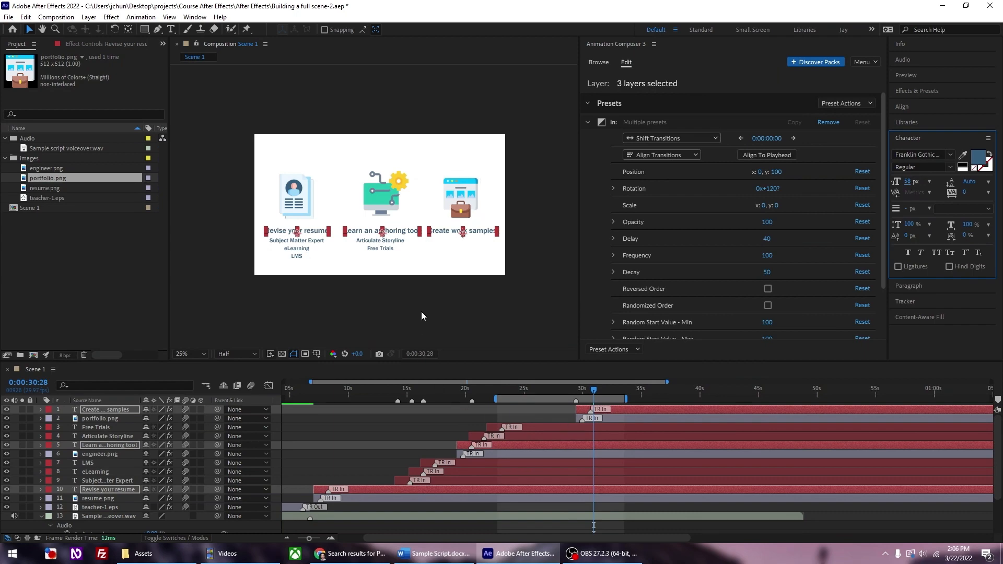
{"action": "left_click", "coordinate": [421, 313]}
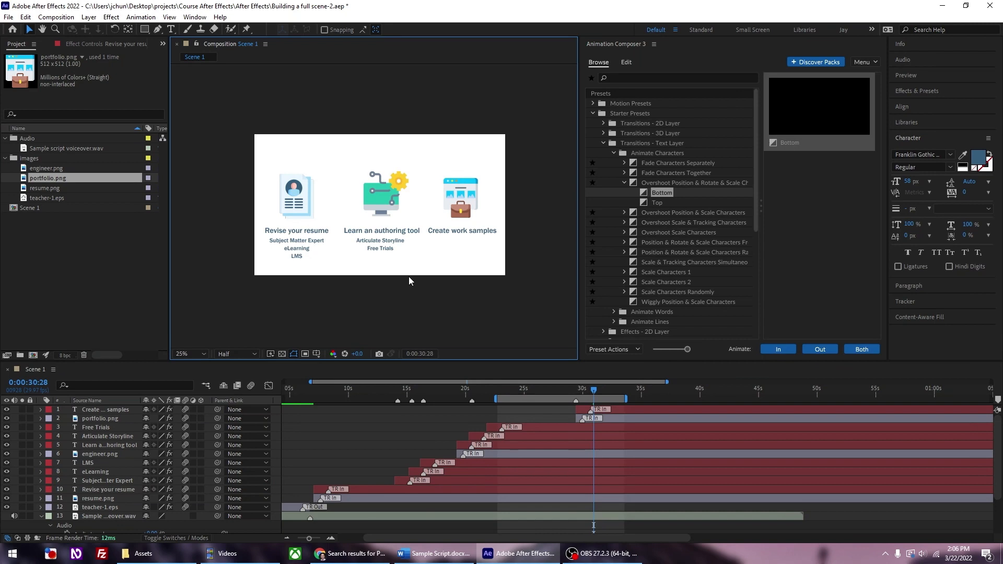
Move the work area start to about 27 seconds and preview the third point's entrance
{"action": "left_click_drag", "start_coordinate": [573, 387], "coordinate": [598, 396]}
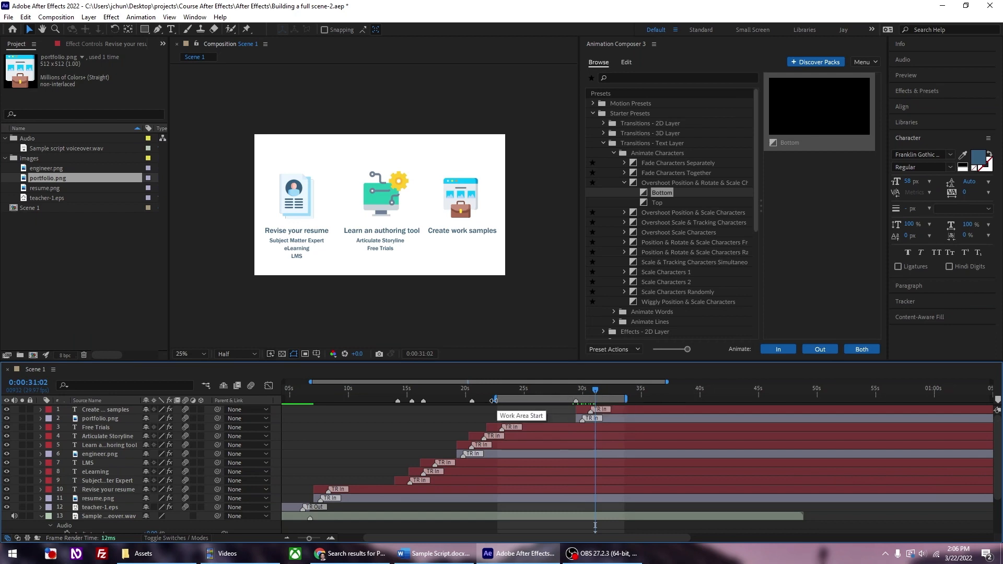
{"action": "left_click_drag", "start_coordinate": [498, 400], "coordinate": [548, 404]}
{"action": "key", "text": "space"}
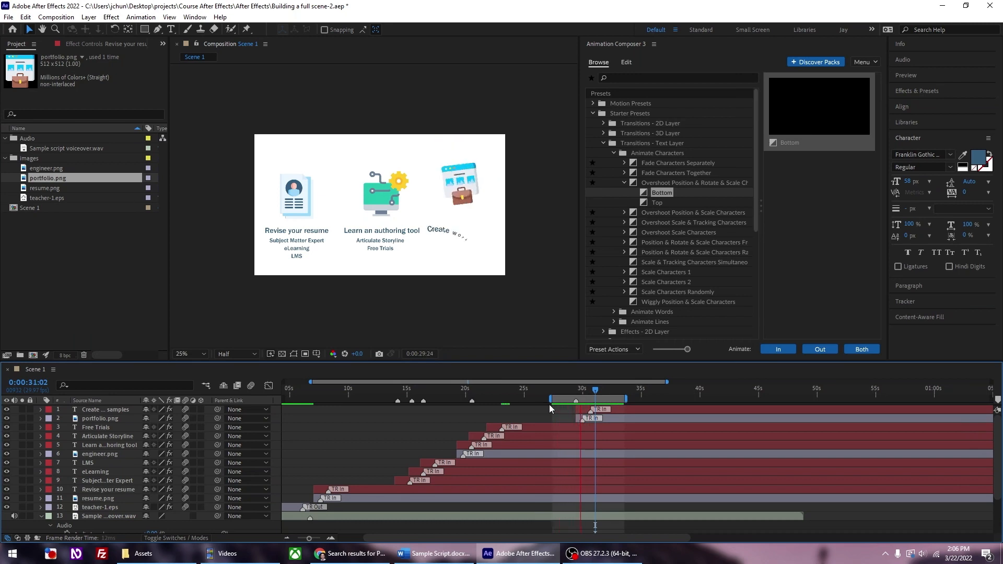
{"action": "key", "text": "space"}
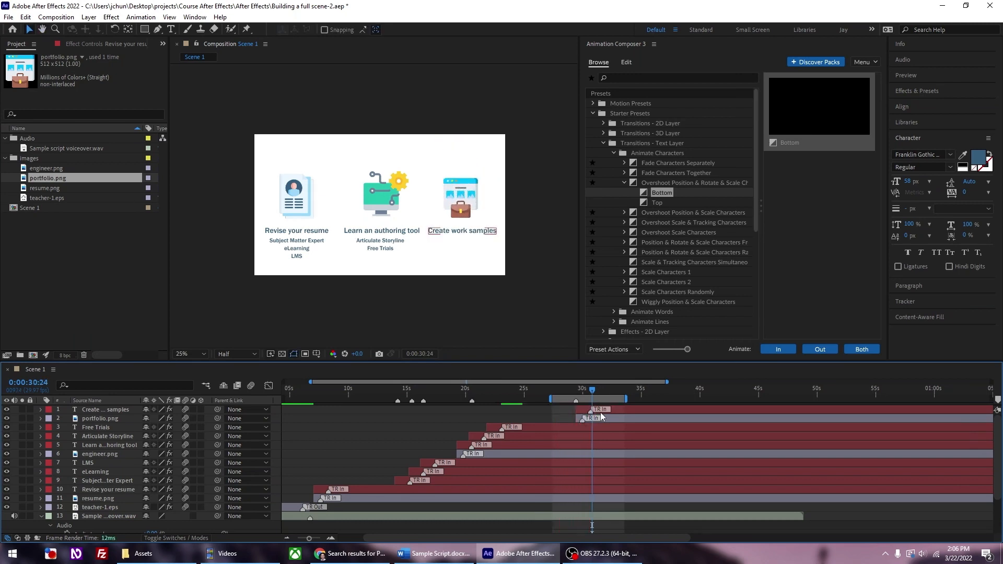
Shift the "Create work samples" and portfolio.png layers together to start at about 29 seconds, and preview the timing
{"action": "left_click", "coordinate": [621, 410]}
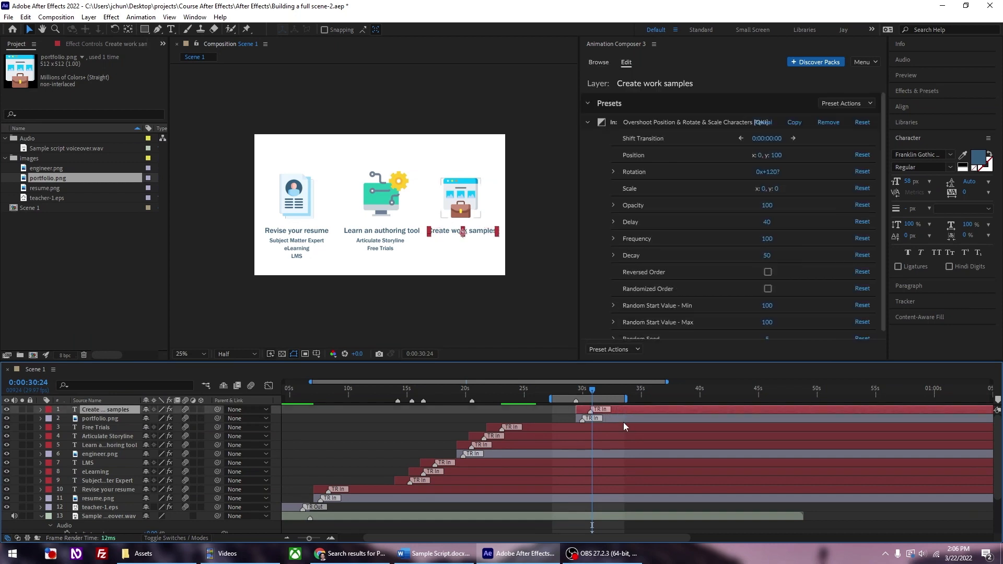
{"action": "left_click", "coordinate": [625, 418], "text": "shift"}
{"action": "left_click_drag", "start_coordinate": [636, 410], "coordinate": [629, 412]}
{"action": "key", "text": "space"}
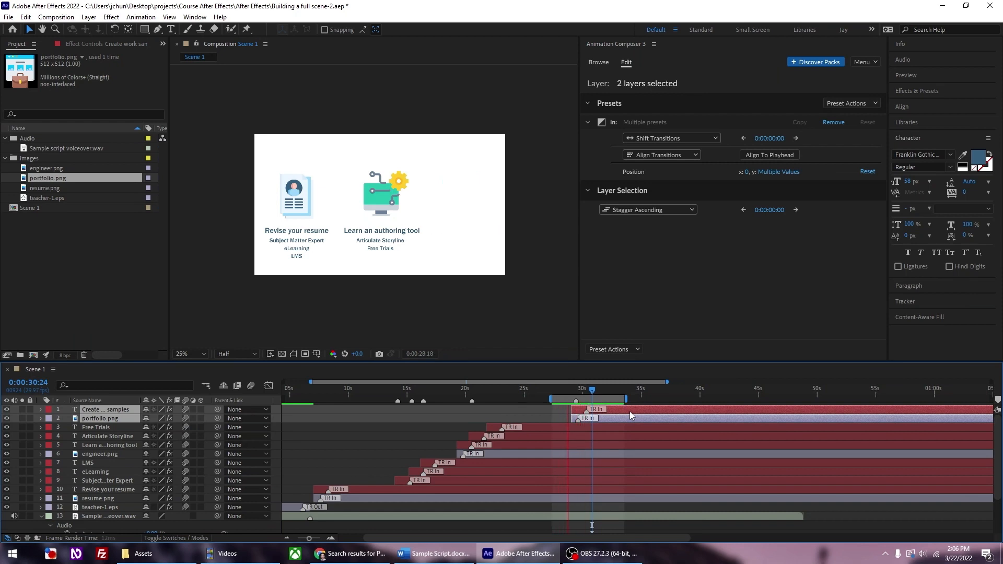
{"action": "key", "text": "space"}
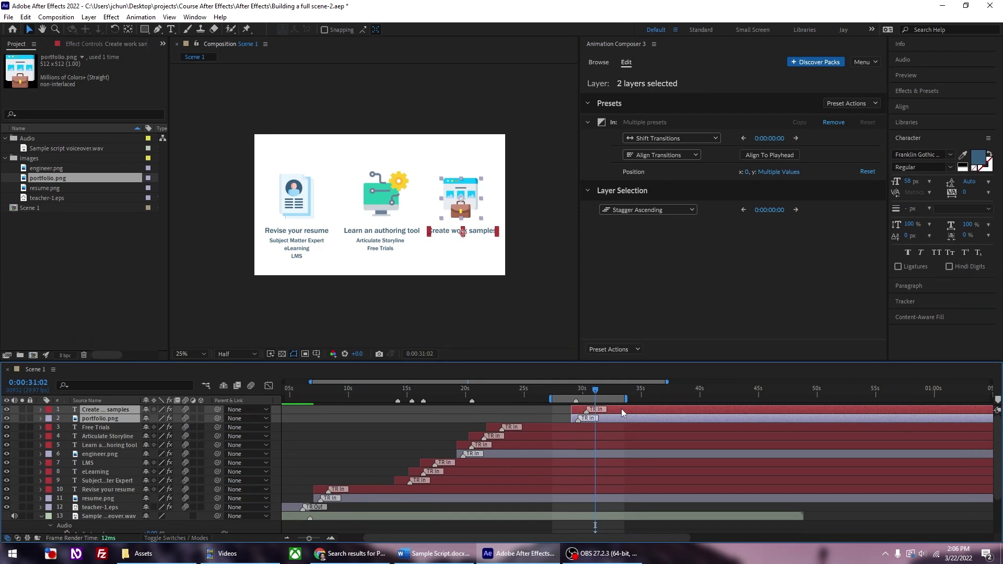
Shift the "Create work samples" and portfolio.png layers together slightly earlier, and extend the work area end to about 38.5 seconds
{"action": "left_click_drag", "start_coordinate": [621, 408], "coordinate": [616, 409]}
{"action": "key", "text": "space"}
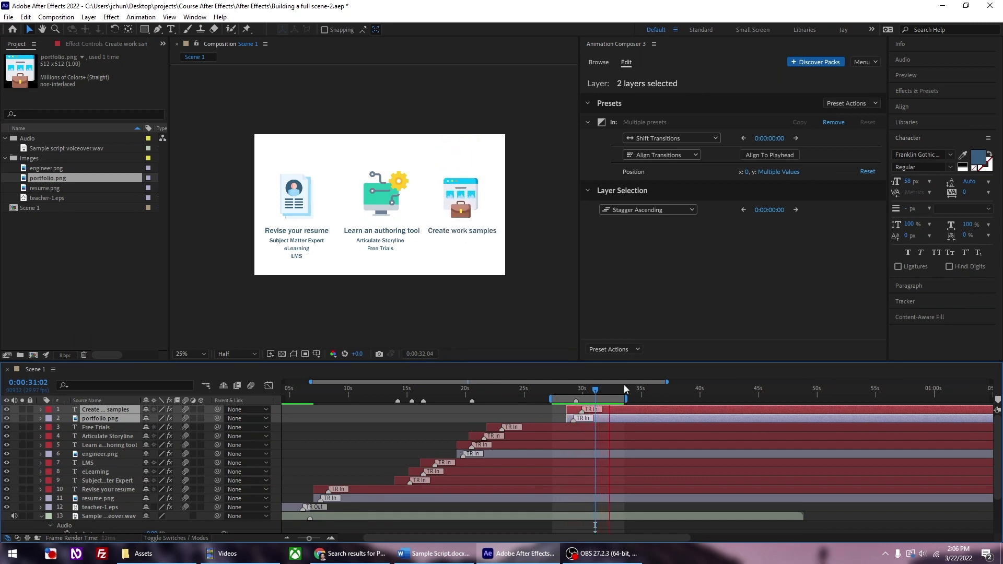
{"action": "key", "text": "space"}
{"action": "left_click_drag", "start_coordinate": [642, 399], "coordinate": [683, 399]}
{"action": "left_click", "coordinate": [451, 321]}
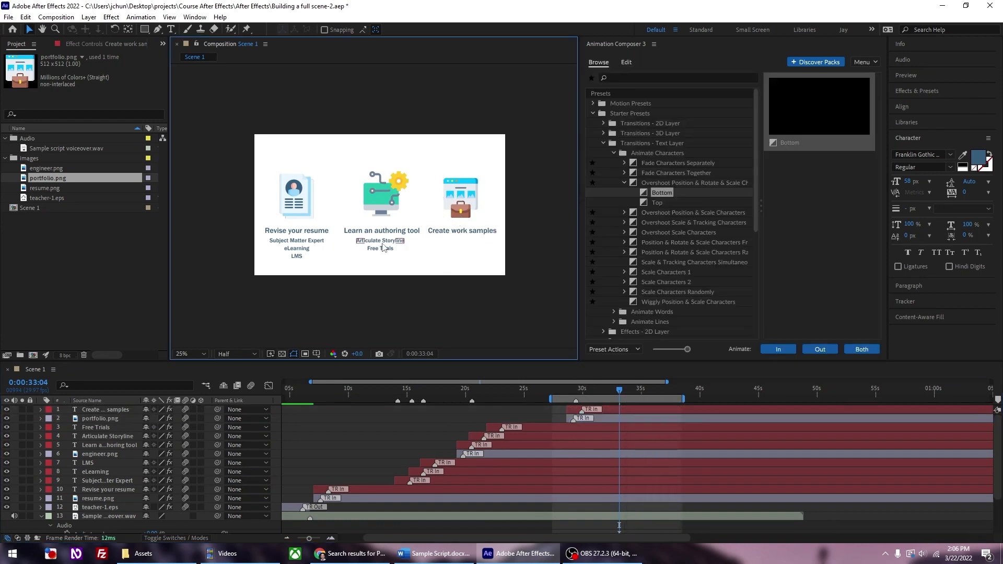
Duplicate the "Articulate Storyline" text layer, and place the copy first in the layer stack, starting at about 29.5 seconds
{"action": "left_click", "coordinate": [387, 244]}
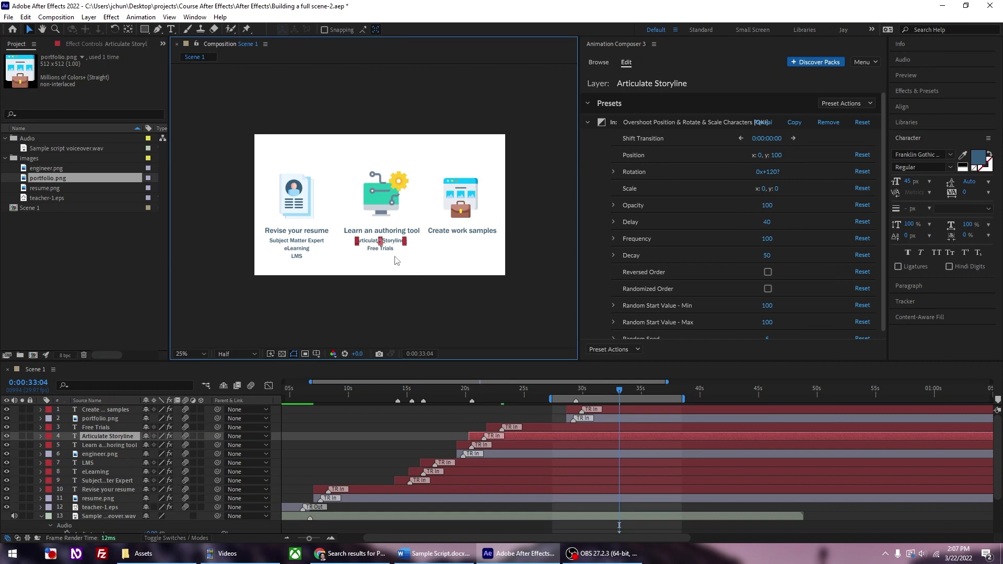
{"action": "key", "text": "ctrl+d"}
{"action": "left_click_drag", "start_coordinate": [512, 435], "coordinate": [621, 432]}
{"action": "left_click_drag", "start_coordinate": [126, 436], "coordinate": [127, 406]}
{"action": "left_click_drag", "start_coordinate": [638, 409], "coordinate": [634, 409]}
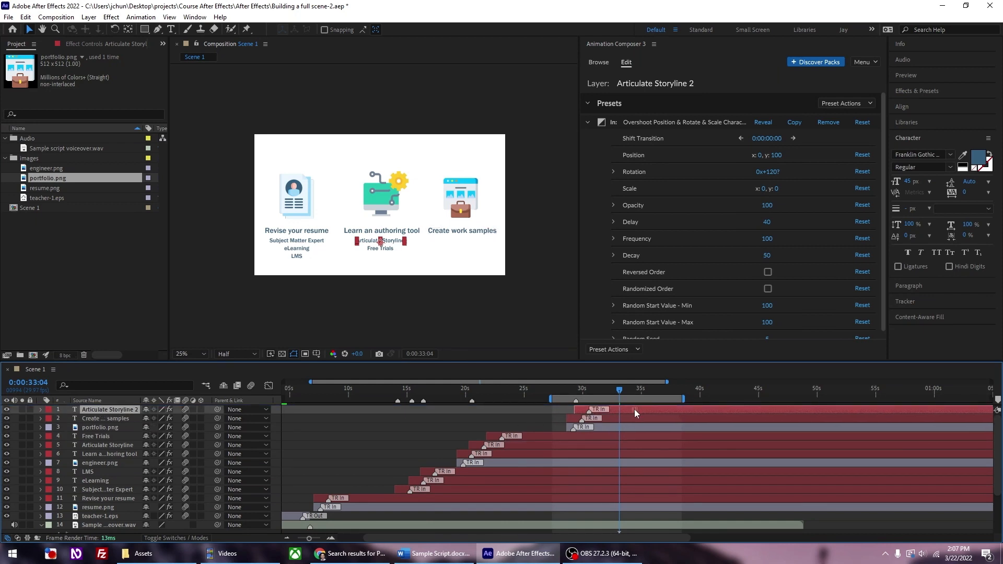
Check the third point in Sample Script.docx in Word, return to After Effects and place the duplicated text under "Create work samples"
{"action": "left_click", "coordinate": [433, 553]}
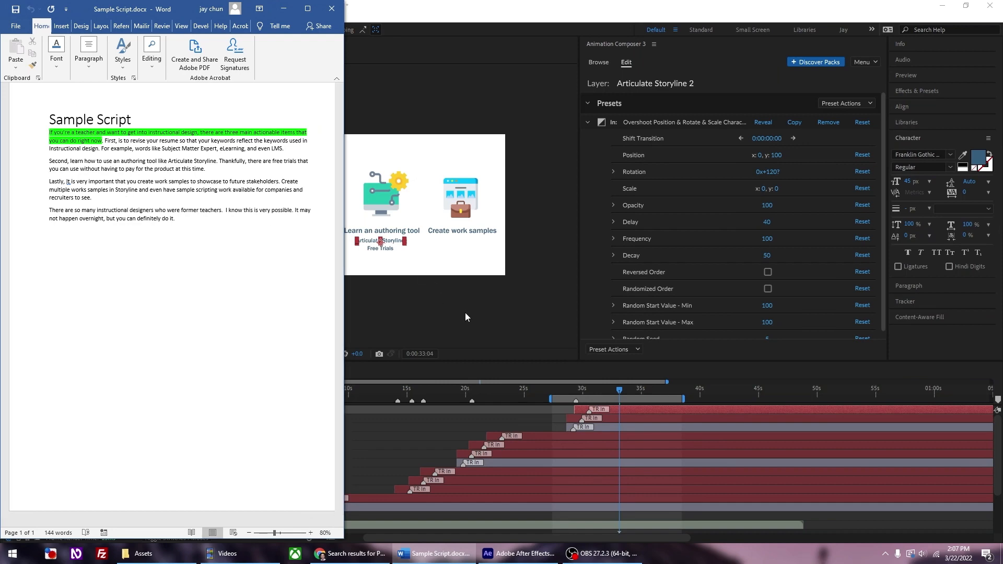
{"action": "left_click", "coordinate": [630, 428]}
{"action": "left_click", "coordinate": [638, 409]}
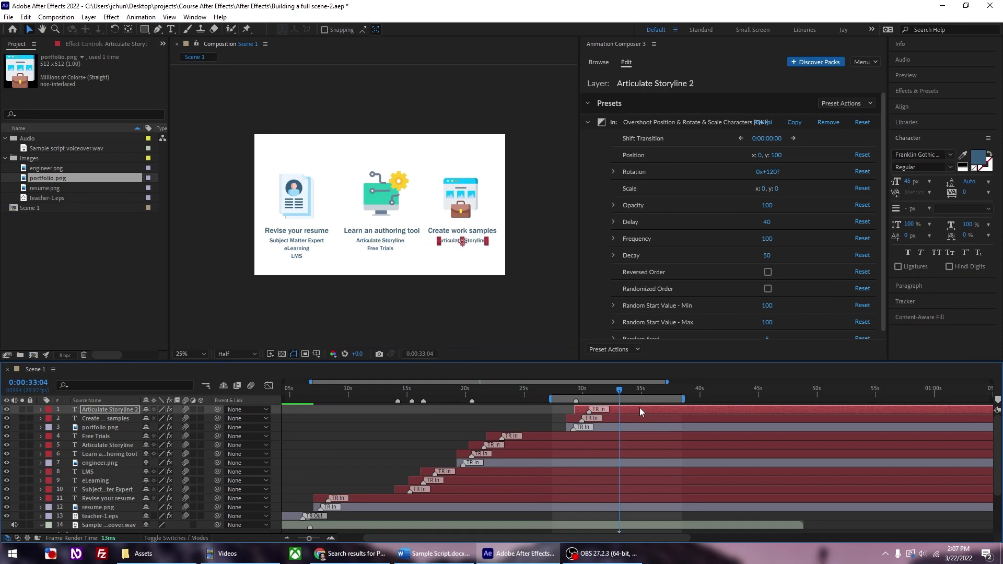
Replace the text of the duplicated subtitle under "Create work samples" with "Multiple"
{"action": "double_click", "coordinate": [632, 407]}
{"action": "type", "text": "Mul"}
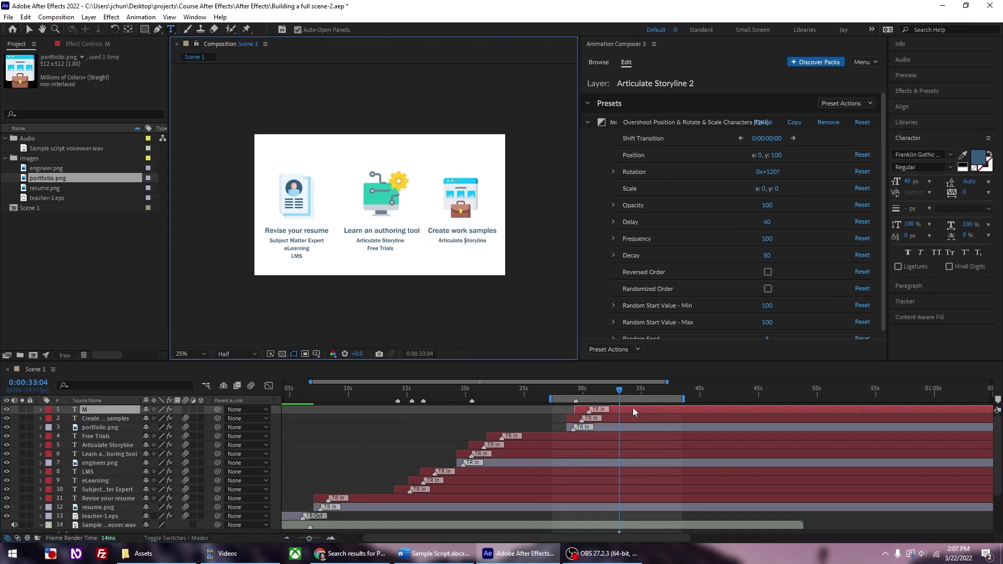
{"action": "type", "text": "tiple"}
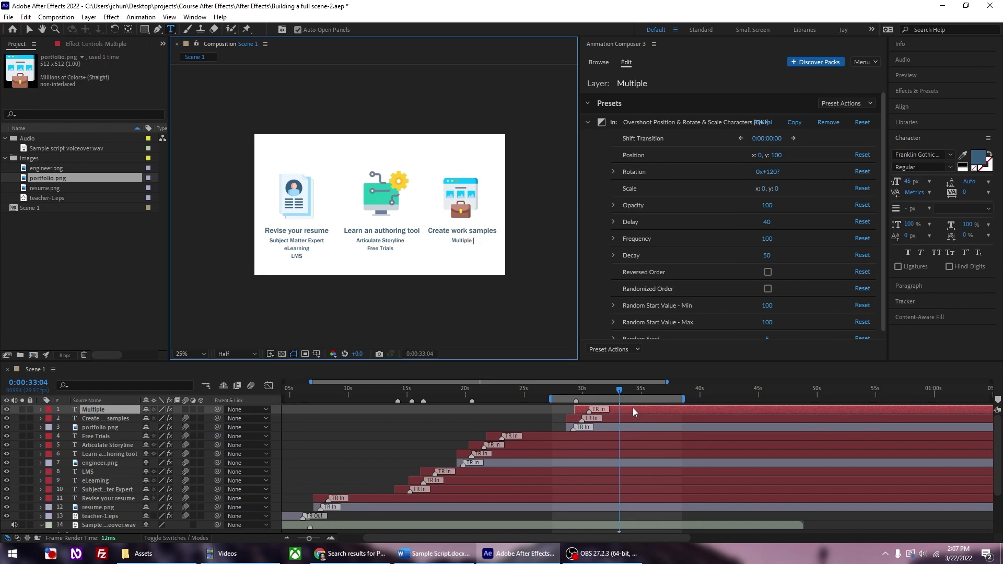